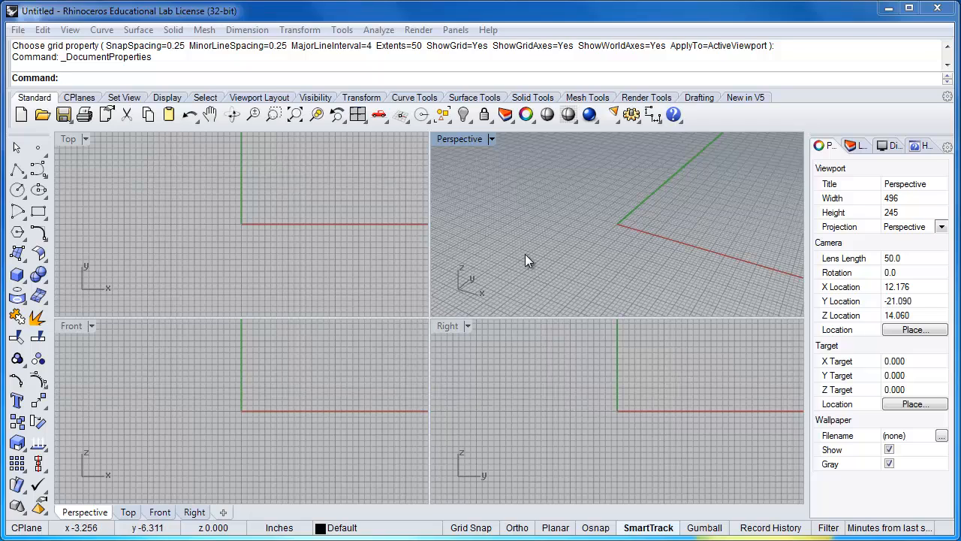
Set the viewport background color to White in the document properties
{"action": "left_click", "coordinate": [18, 30]}
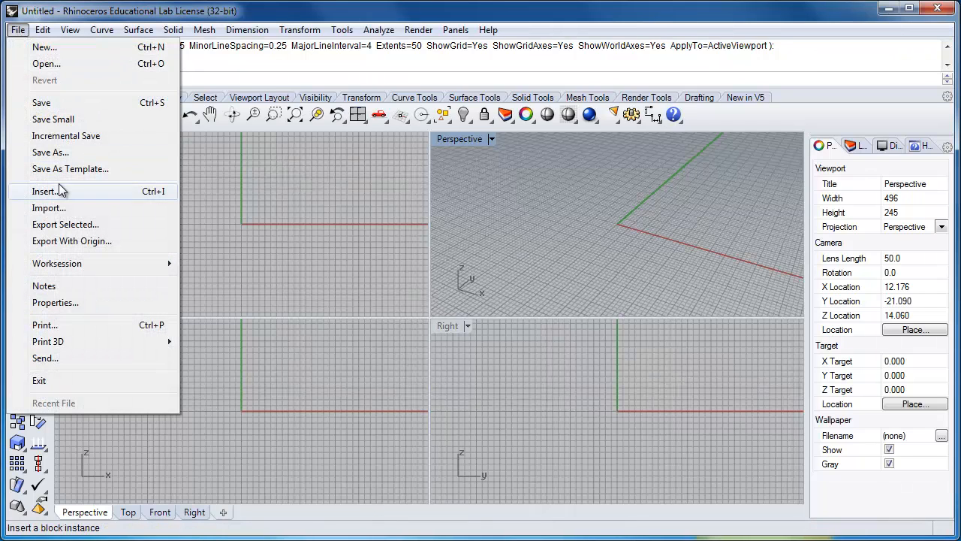
{"action": "left_click", "coordinate": [55, 303]}
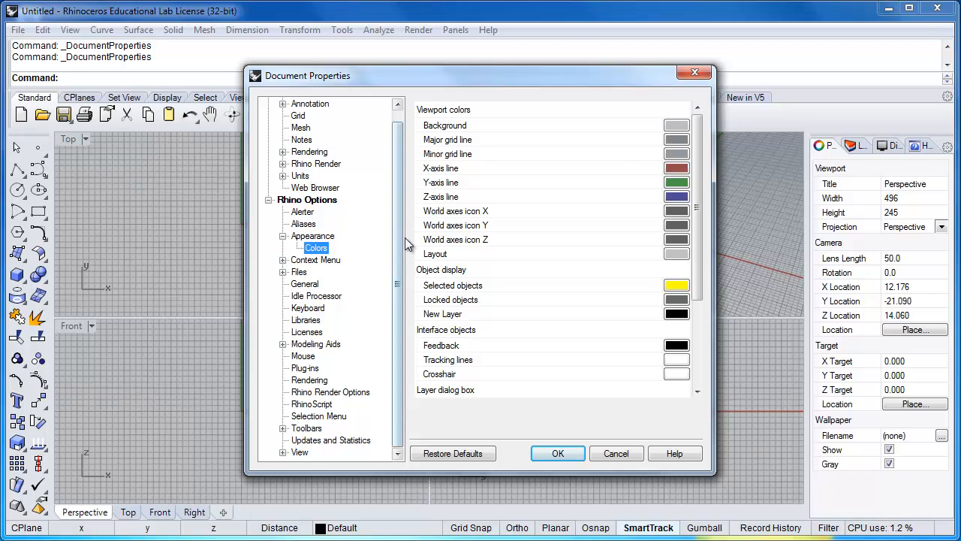
{"action": "left_click", "coordinate": [676, 126]}
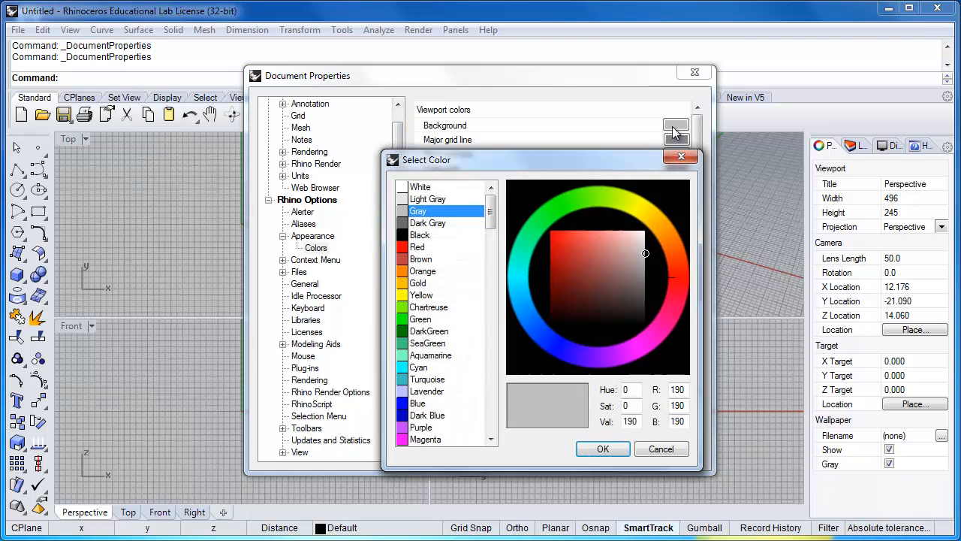
{"action": "left_click", "coordinate": [422, 187]}
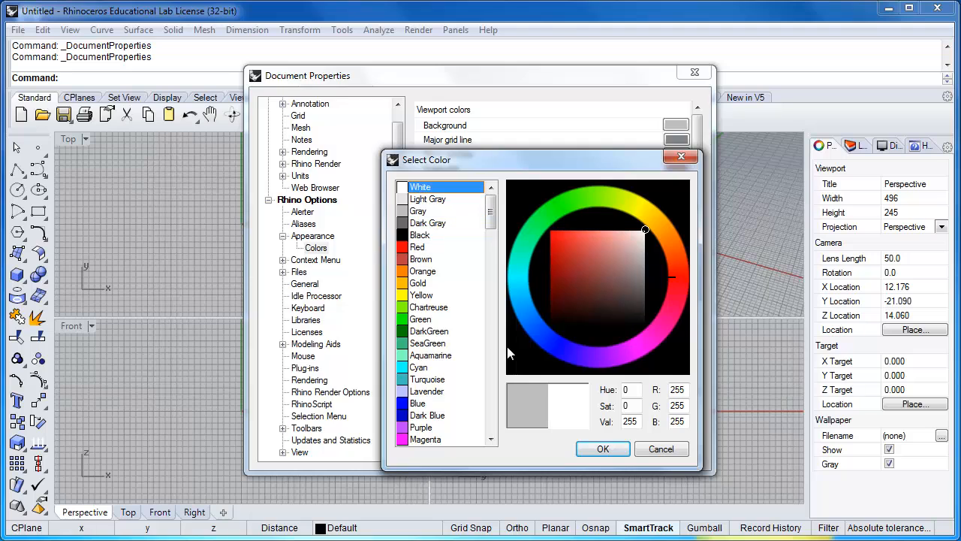
{"action": "left_click", "coordinate": [603, 449]}
{"action": "left_click", "coordinate": [558, 454]}
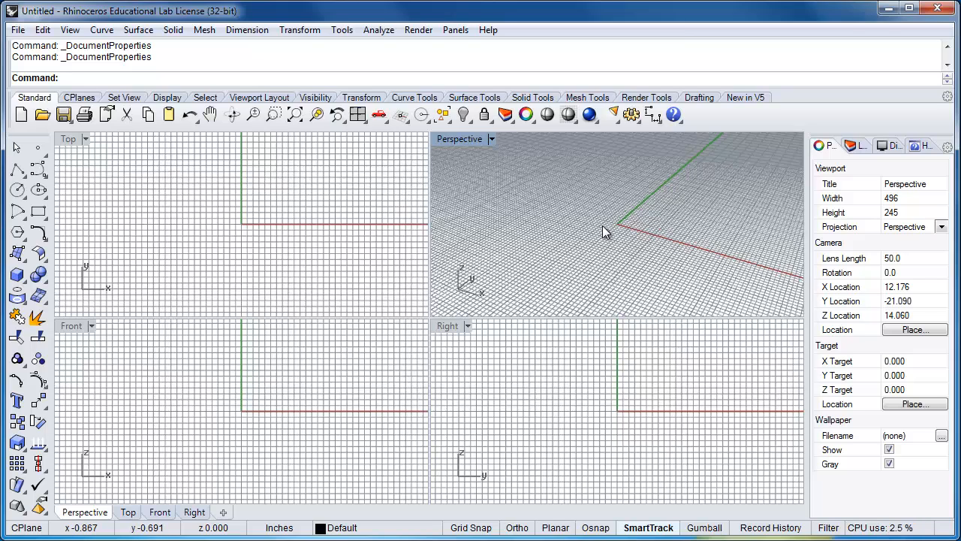
Hide the grid and the grid axes in the Perspective viewport with the Grid command
{"action": "type", "text": "Grid"}
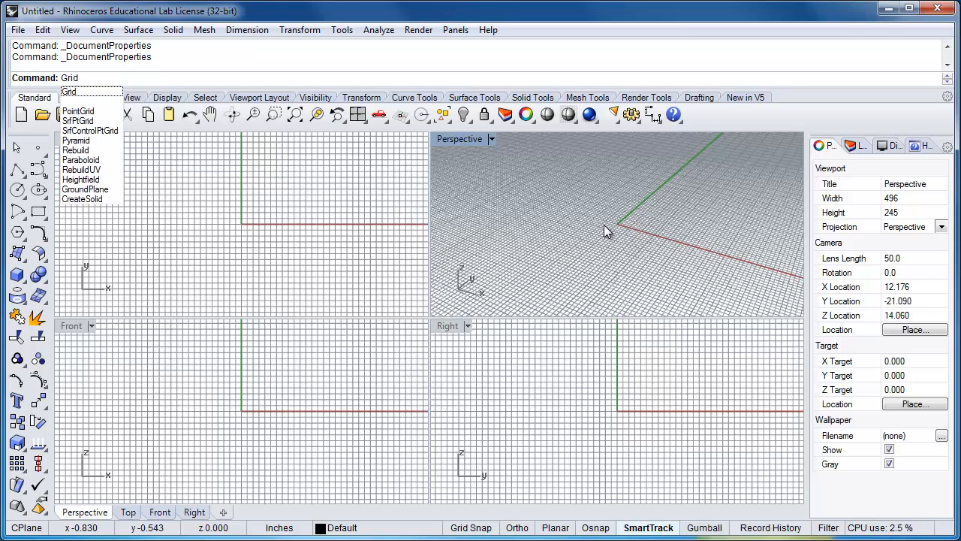
{"action": "key", "text": "Return"}
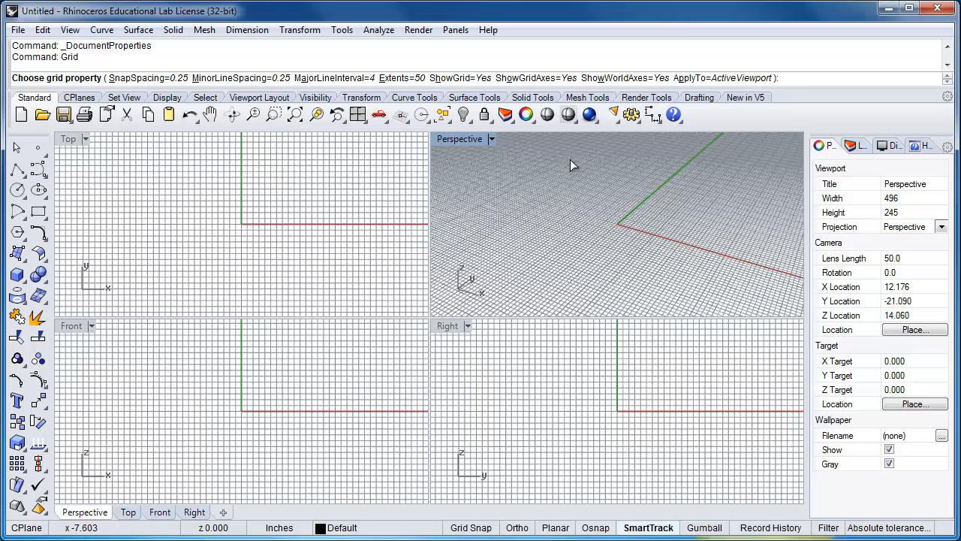
{"action": "left_click", "coordinate": [460, 78]}
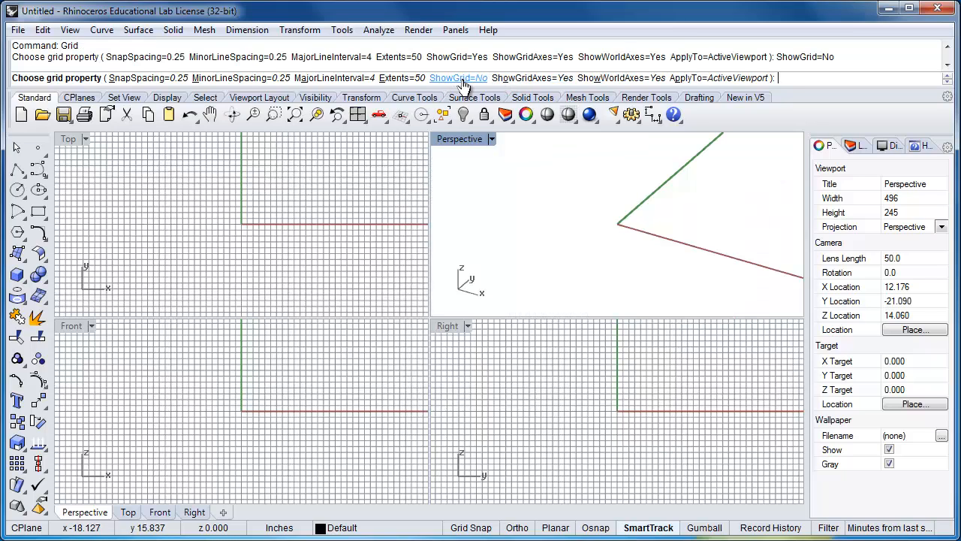
{"action": "left_click", "coordinate": [535, 79]}
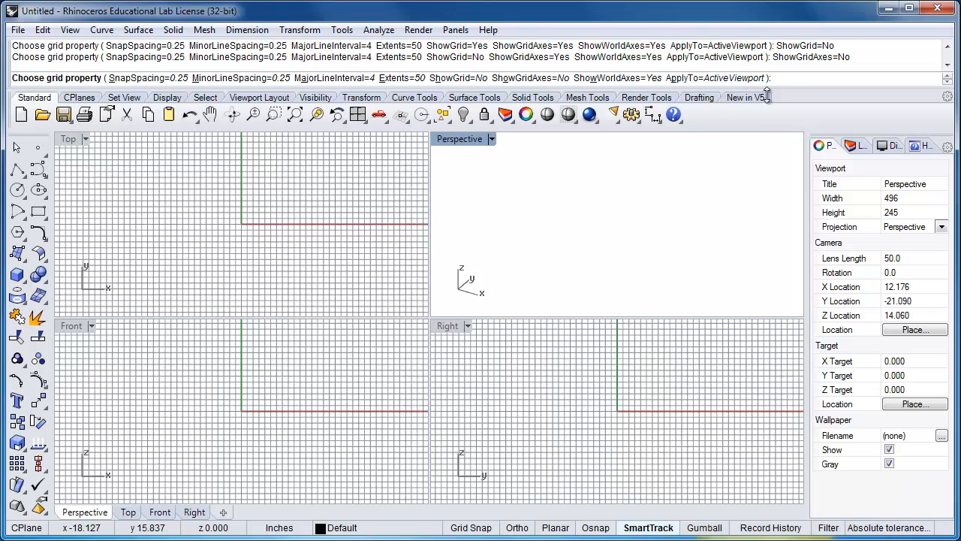
{"action": "key", "text": "Return"}
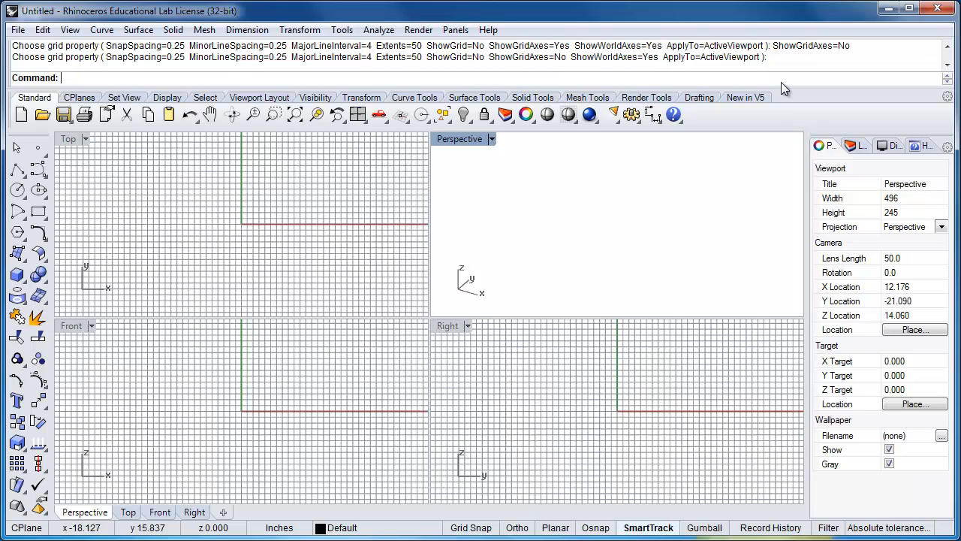
Maximize the Perspective viewport and draw a freehand box about 4.3 by 1.6 inches and 3.3 inches high
{"action": "double_click", "coordinate": [455, 138]}
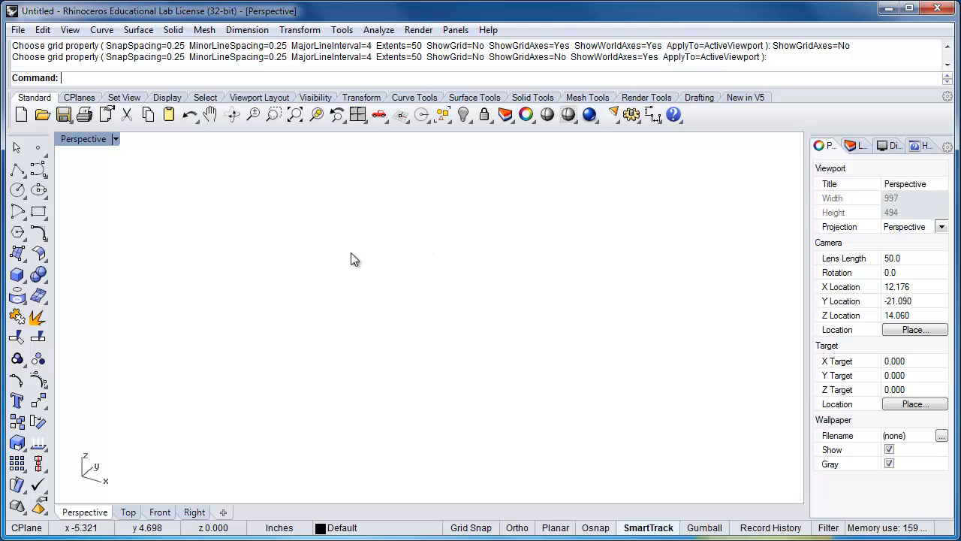
{"action": "left_click", "coordinate": [21, 277]}
{"action": "left_click", "coordinate": [303, 341]}
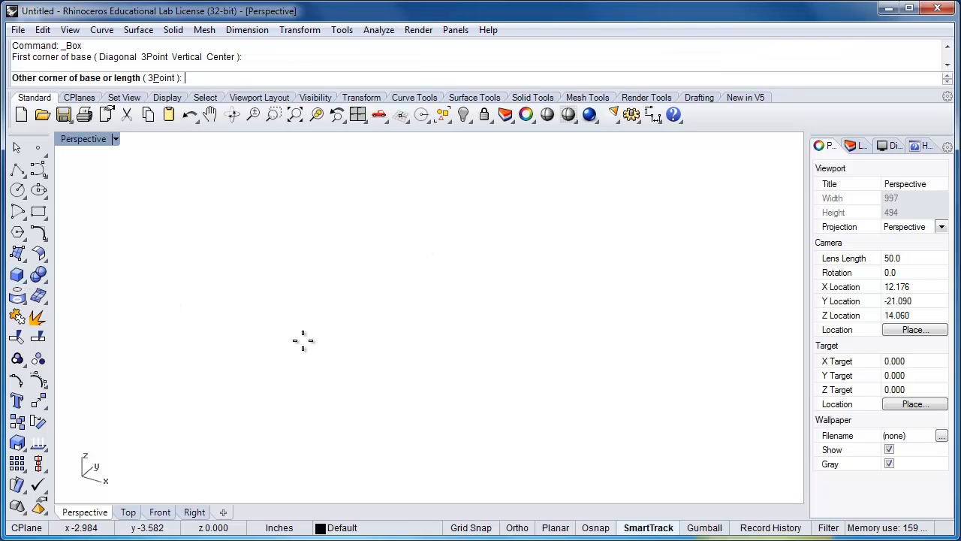
{"action": "left_click", "coordinate": [433, 353]}
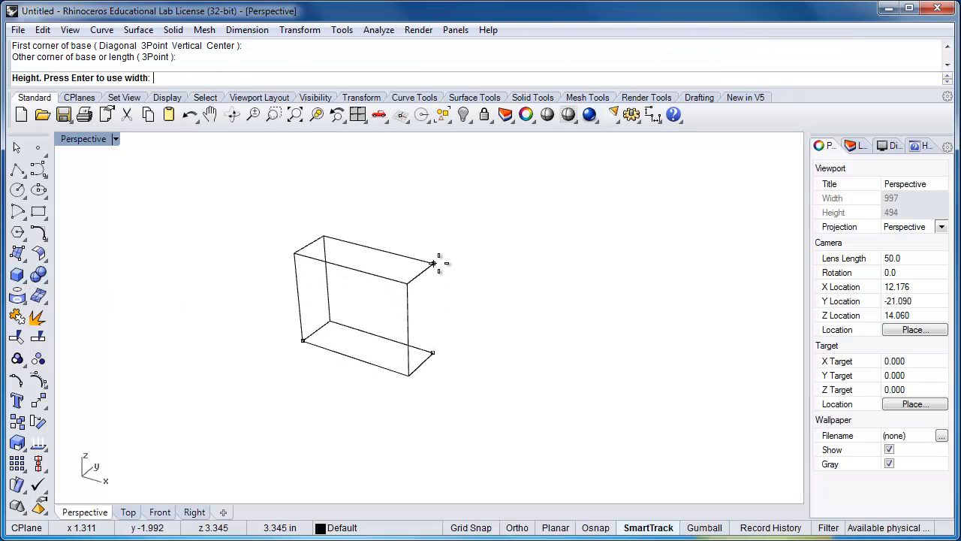
{"action": "left_click", "coordinate": [442, 264]}
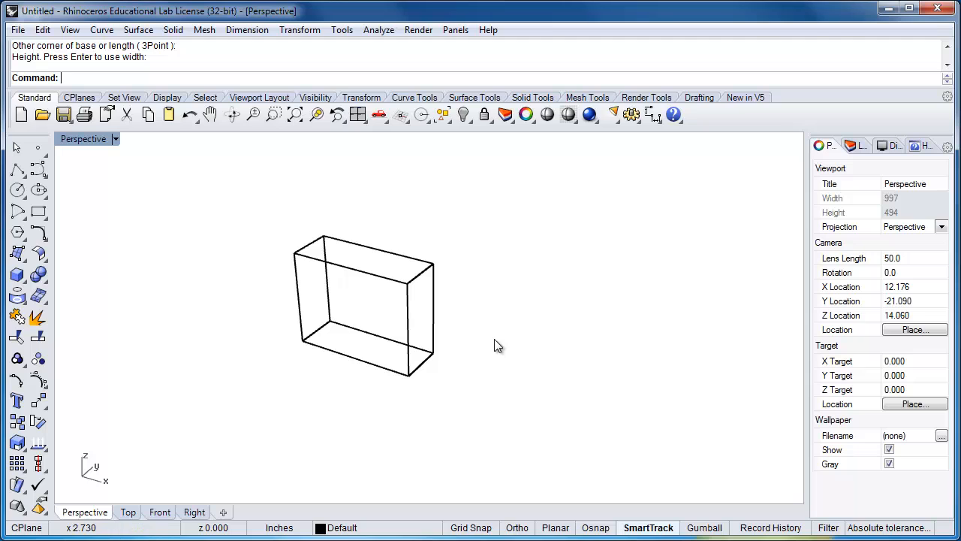
Try the Technical display mode on the box and switch the Perspective viewport to Ghosted
{"action": "left_click", "coordinate": [69, 30]}
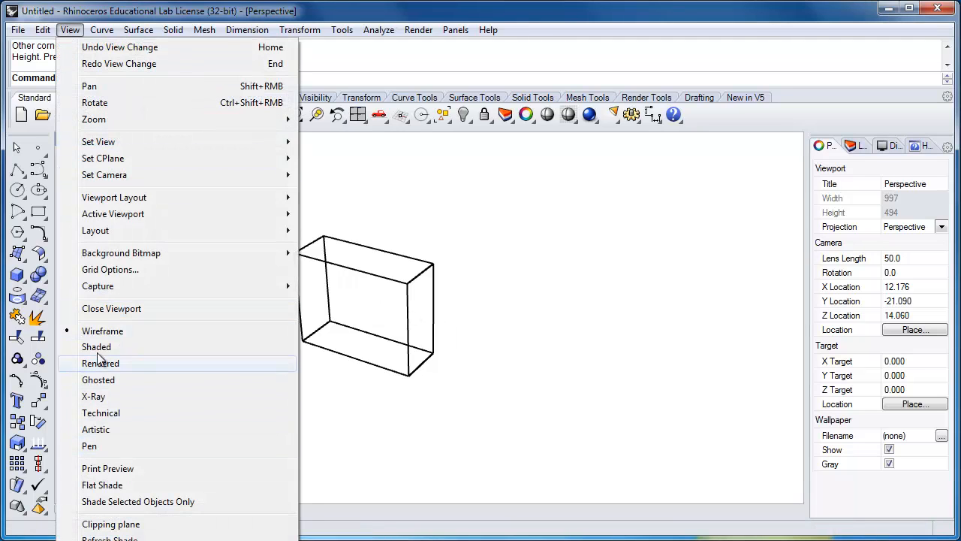
{"action": "left_click", "coordinate": [105, 414]}
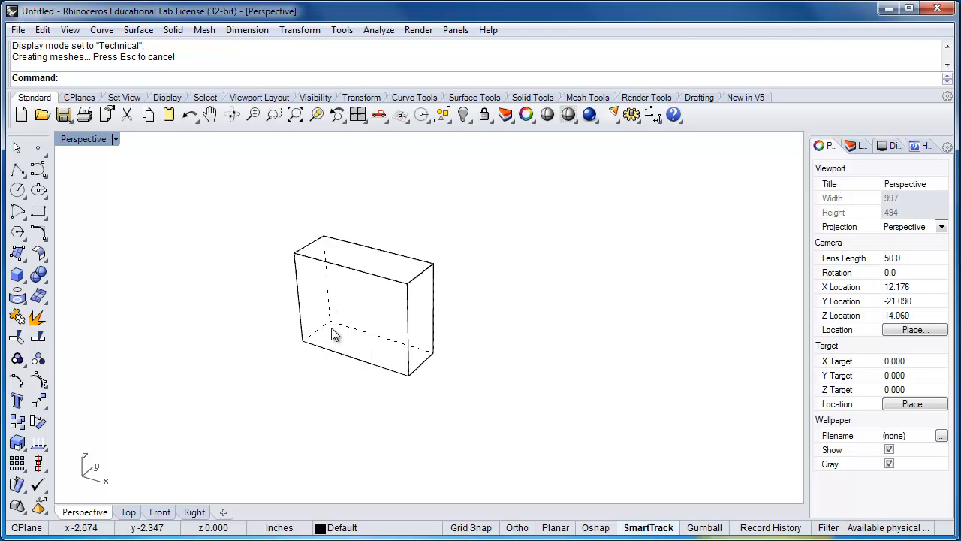
{"action": "left_click", "coordinate": [85, 140]}
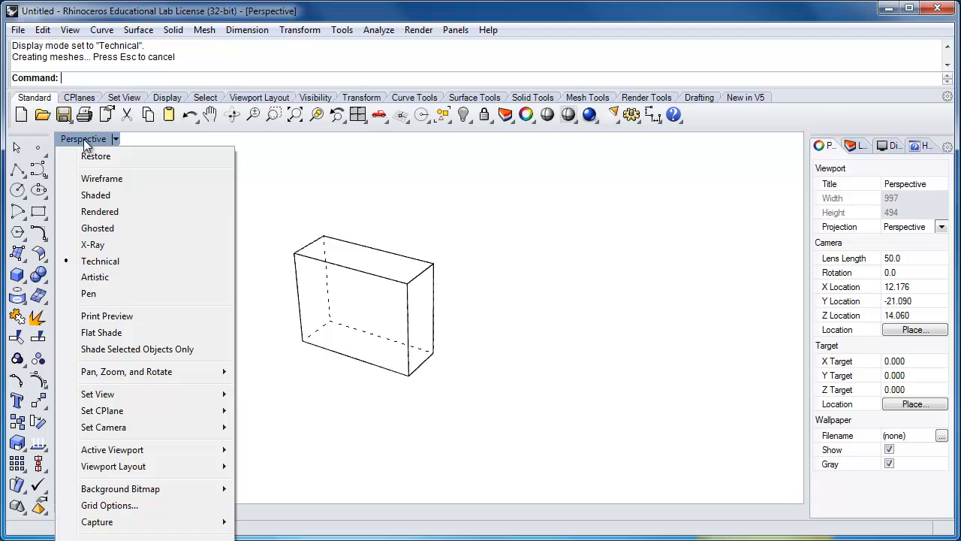
{"action": "left_click", "coordinate": [98, 228]}
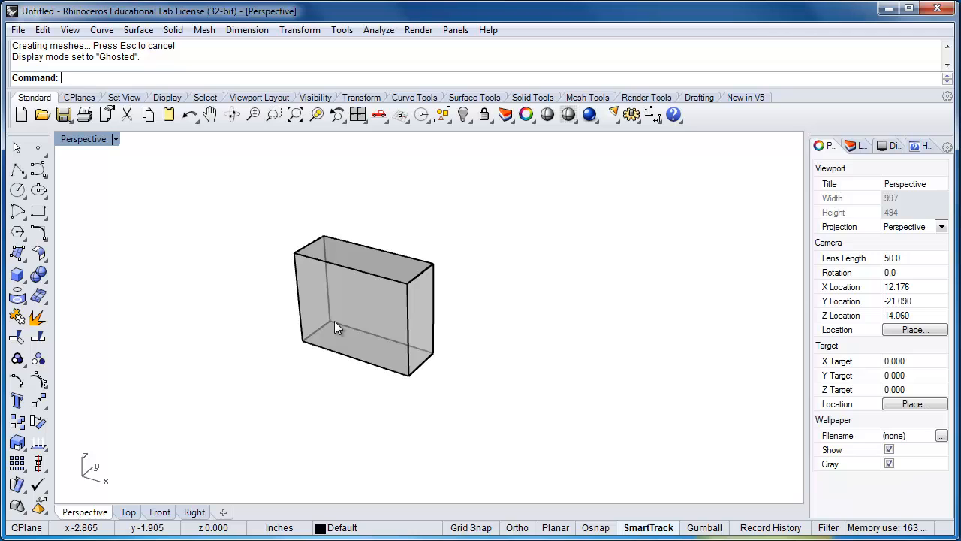
{"action": "scroll", "coordinate": [356, 310], "scroll_direction": "up", "scroll_amount": 4}
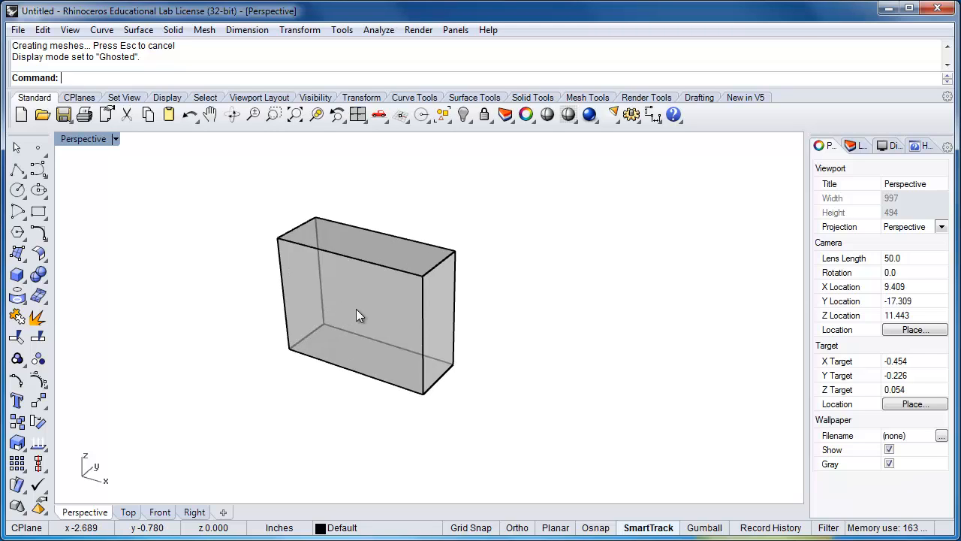
{"action": "scroll", "coordinate": [356, 315], "scroll_direction": "up", "scroll_amount": 2}
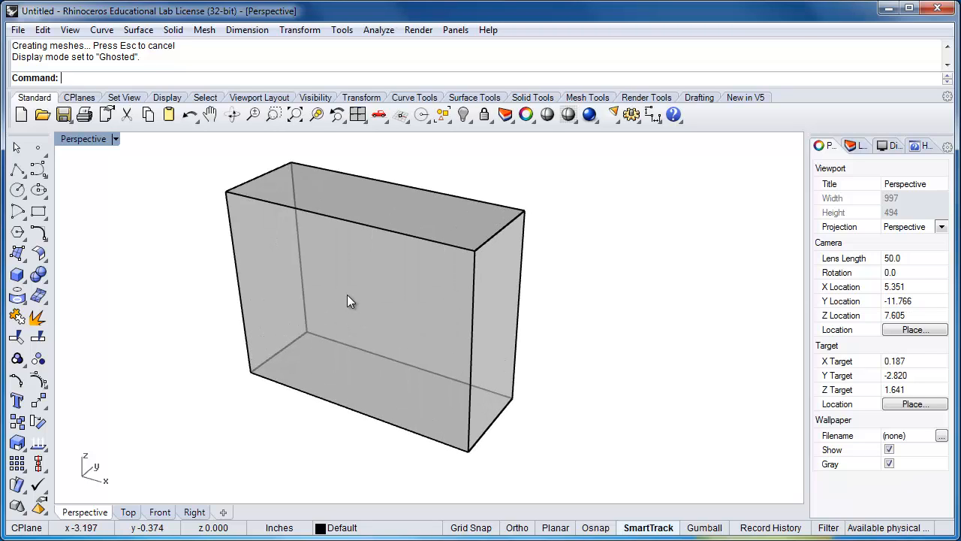
{"action": "right_click_drag", "start_coordinate": [347, 294], "coordinate": [344, 299]}
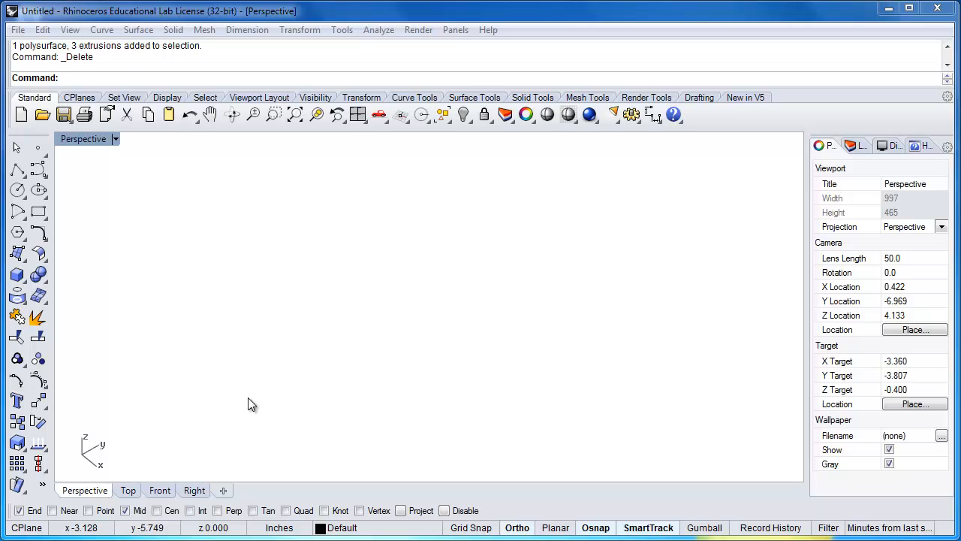
Draw a thin box plate 2 inches long, 1 inch wide and 1/16 inch high
{"action": "left_click", "coordinate": [17, 275]}
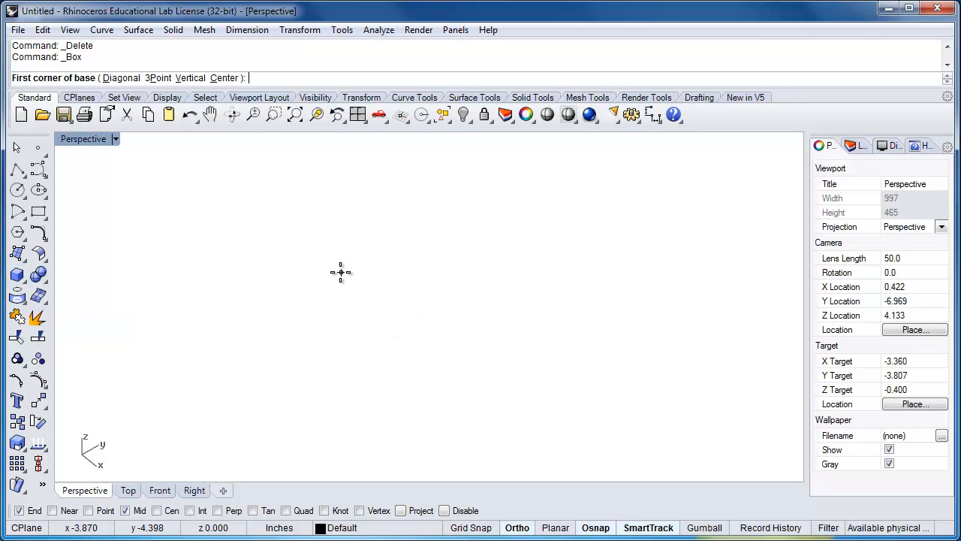
{"action": "left_click", "coordinate": [334, 280]}
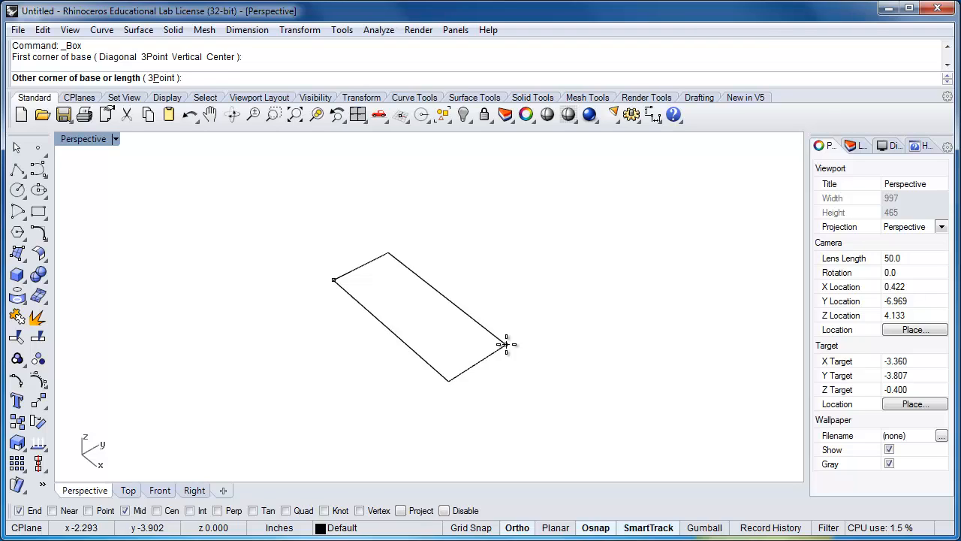
{"action": "type", "text": "2\""}
{"action": "key", "text": "Return"}
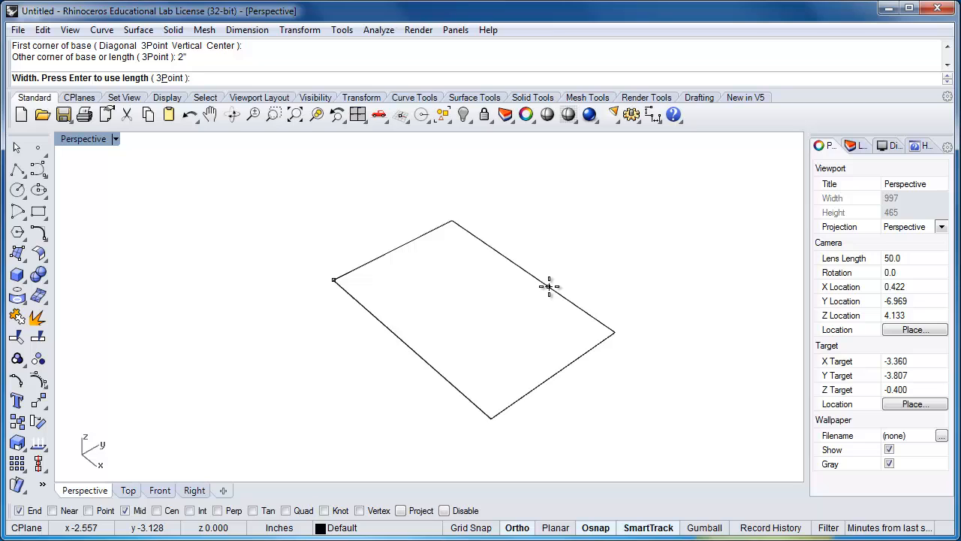
{"action": "type", "text": "1"}
{"action": "key", "text": "Return"}
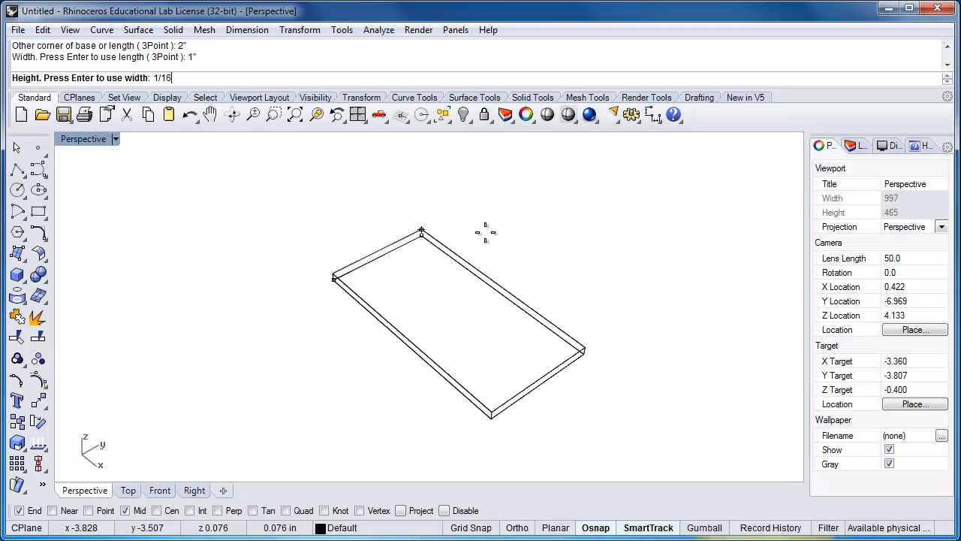
{"action": "key", "text": "Return"}
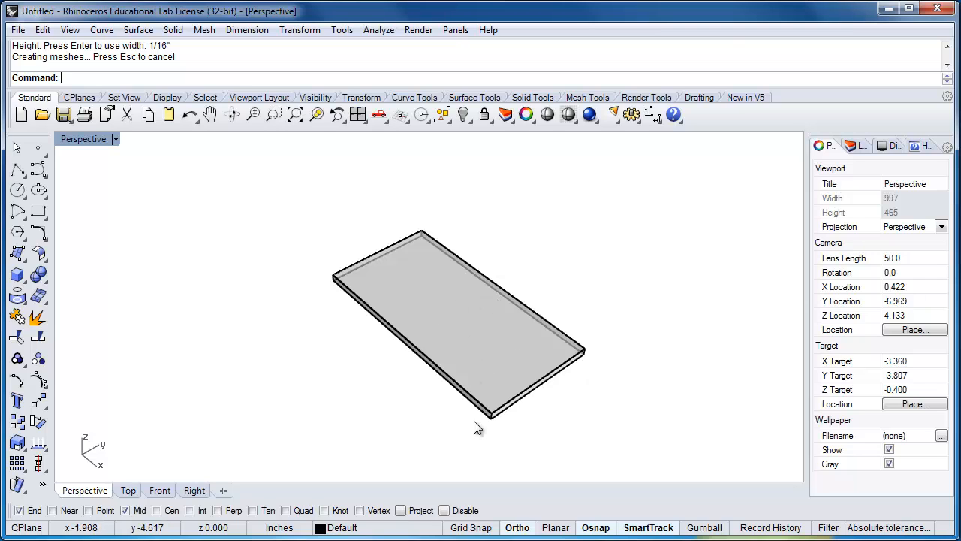
Copy the plate from its bottom front corner to the corner directly above, stacking a second plate on the original
{"action": "right_click_drag", "start_coordinate": [476, 425], "coordinate": [476, 422]}
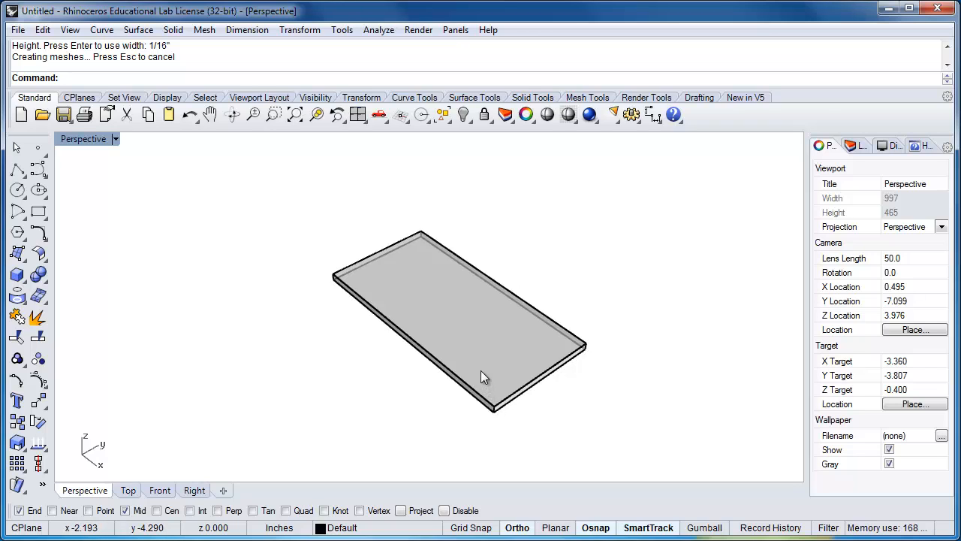
{"action": "scroll", "coordinate": [487, 391], "scroll_direction": "up", "scroll_amount": 2}
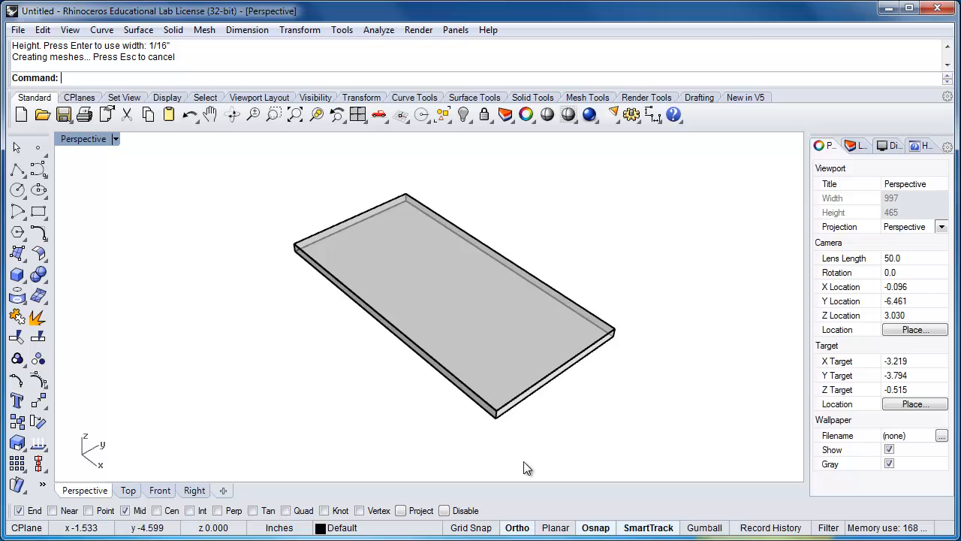
{"action": "left_click", "coordinate": [496, 417]}
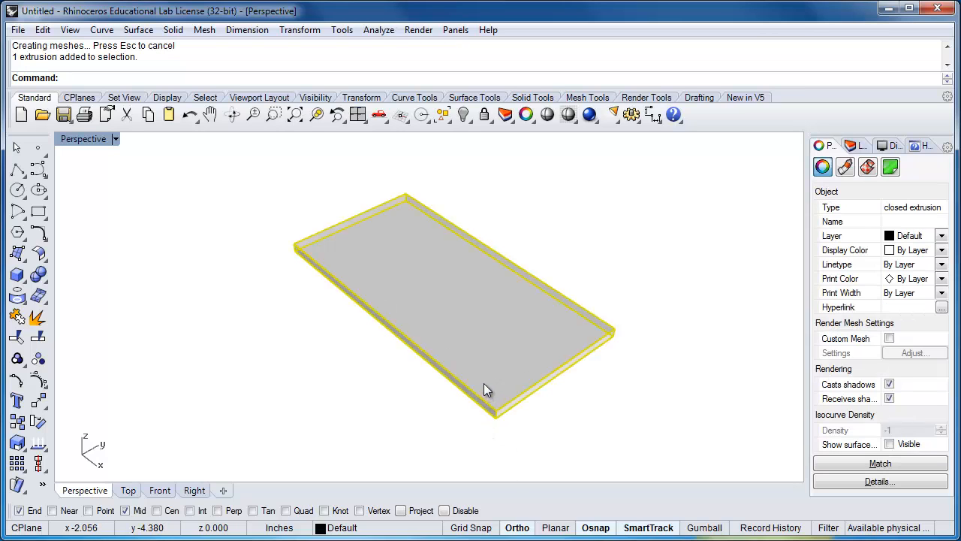
{"action": "scroll", "coordinate": [484, 385], "scroll_direction": "up", "scroll_amount": 1}
{"action": "type", "text": "copy"}
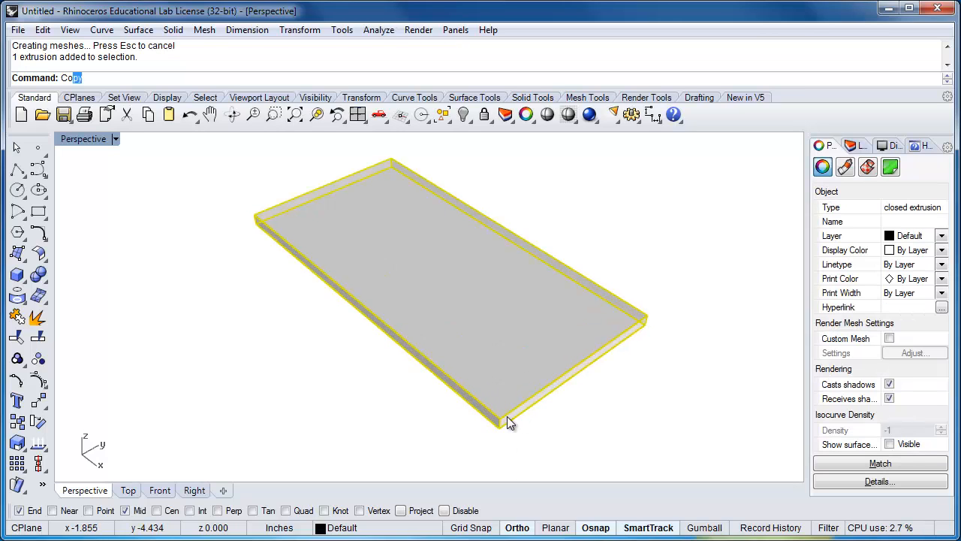
{"action": "key", "text": "Return"}
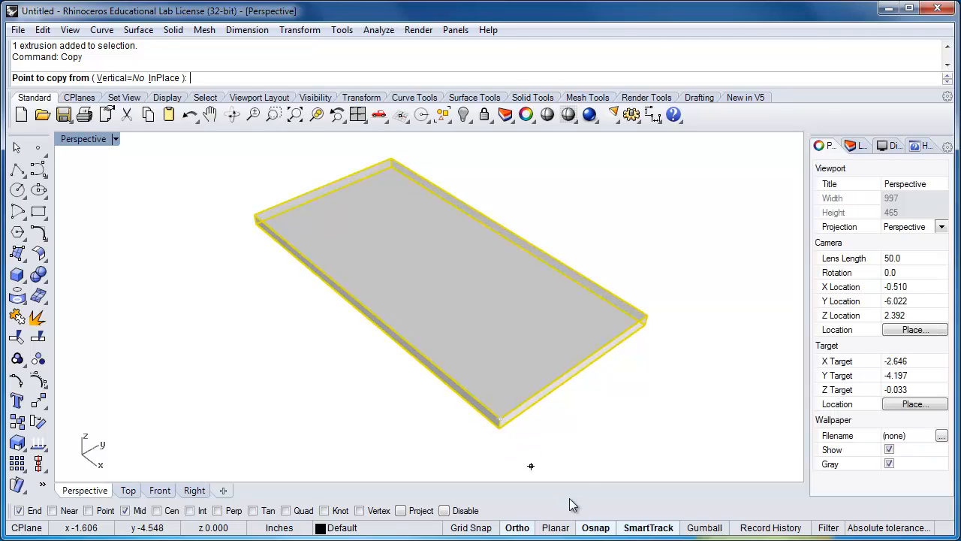
{"action": "left_click", "coordinate": [597, 530]}
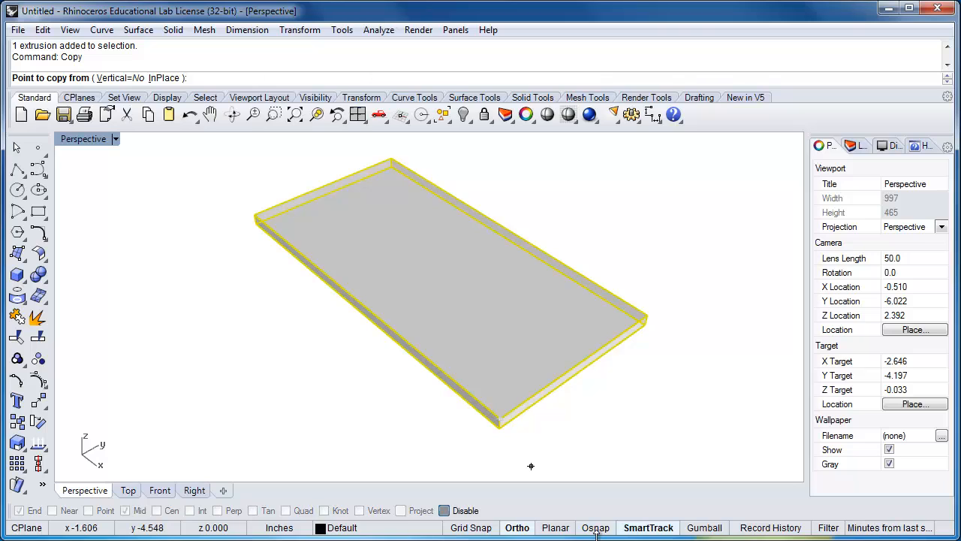
{"action": "left_click", "coordinate": [597, 530]}
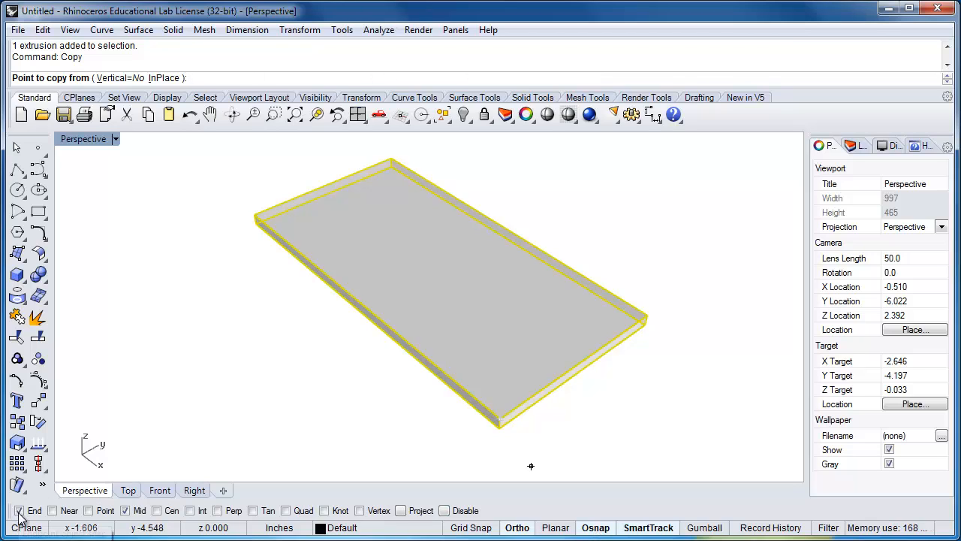
{"action": "left_click", "coordinate": [498, 426]}
{"action": "left_click", "coordinate": [521, 441]}
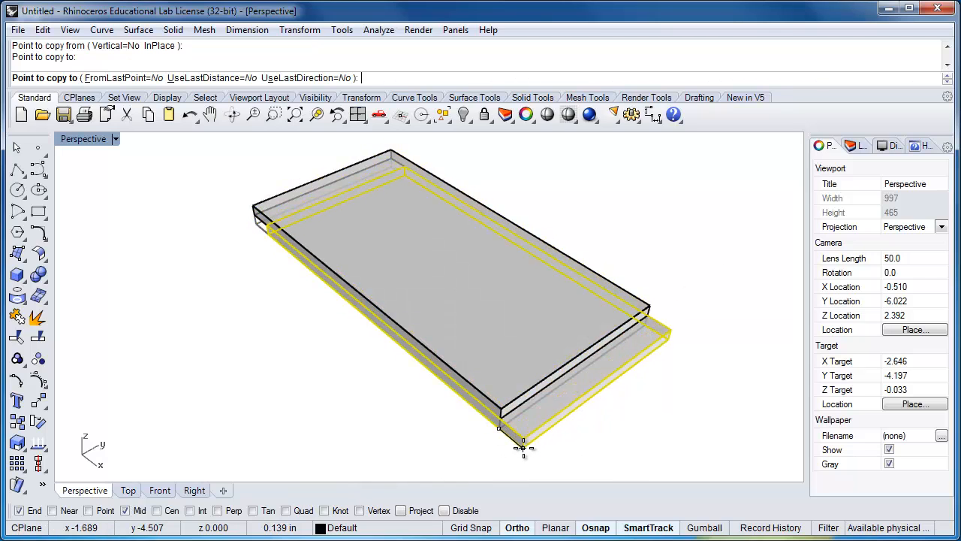
{"action": "key", "text": "Return"}
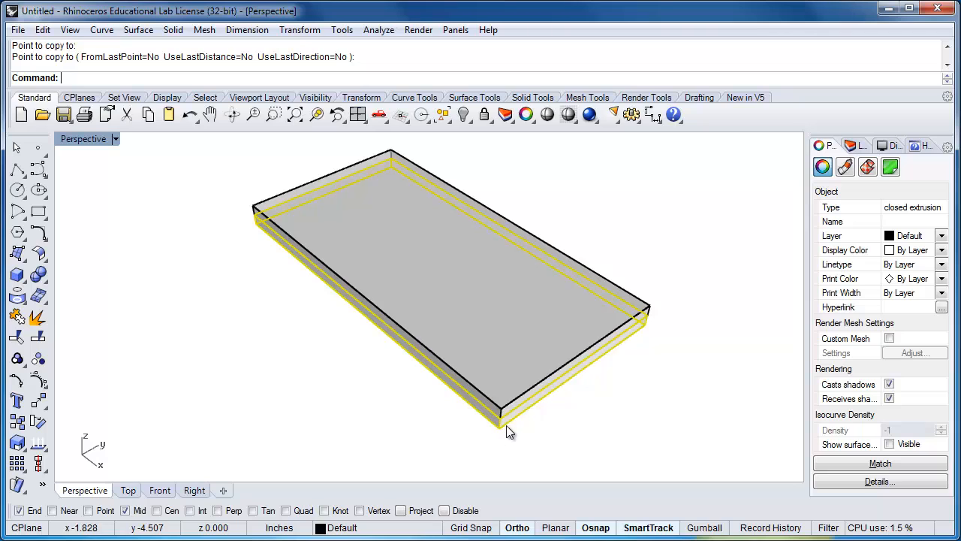
Draw a straight polyline about 0.82 inches long from the midpoint of the upper plate's short top edge, along the edge past the front corner
{"action": "left_click", "coordinate": [432, 404]}
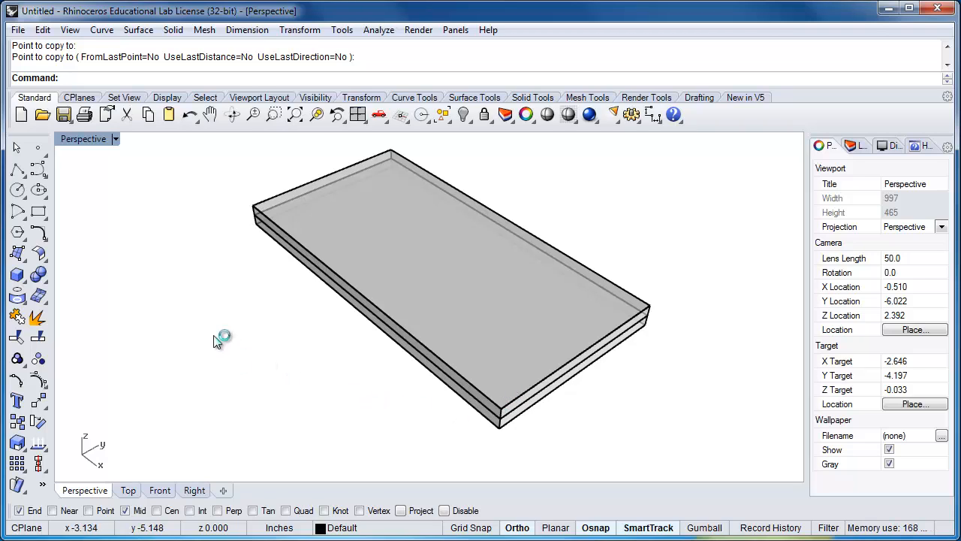
{"action": "left_click", "coordinate": [17, 170]}
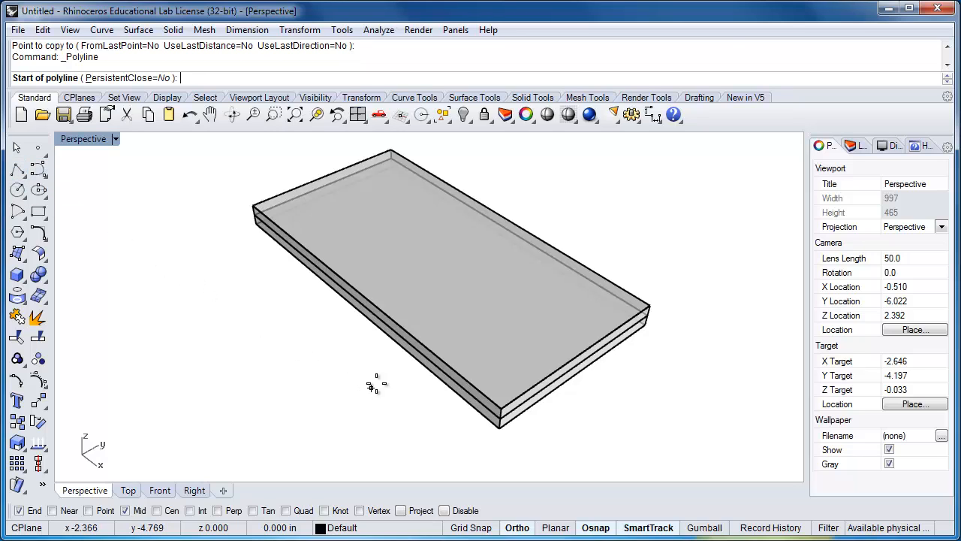
{"action": "left_click", "coordinate": [584, 353]}
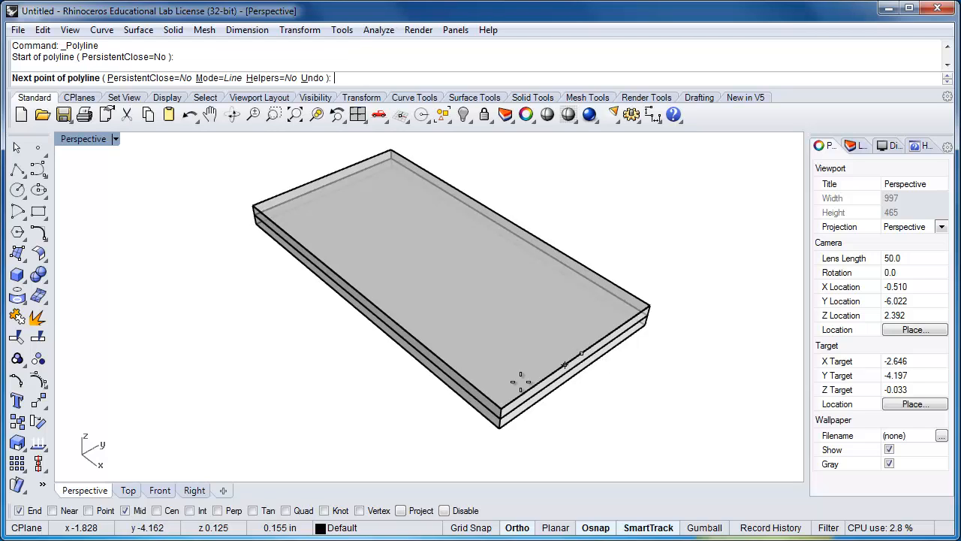
{"action": "left_click", "coordinate": [443, 448]}
{"action": "key", "text": "Return"}
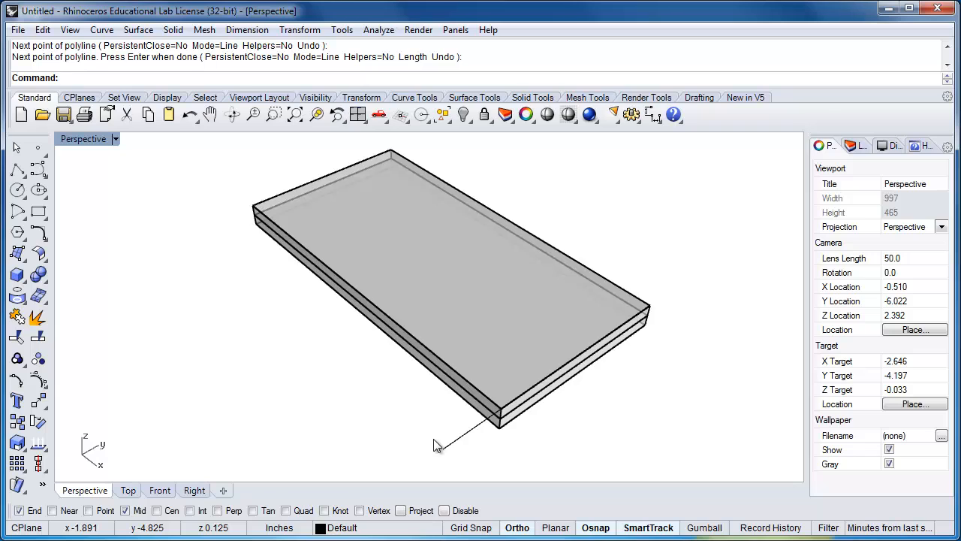
Copy the guide line 1/16 inch inward from its free end, parallel to the plate's short edge
{"action": "left_click", "coordinate": [462, 439]}
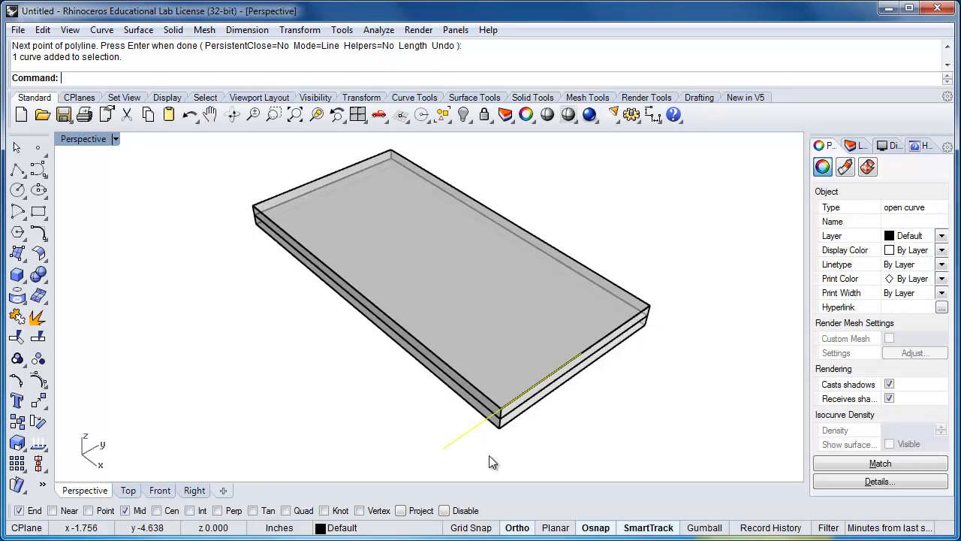
{"action": "type", "text": "Copy"}
{"action": "key", "text": "Return"}
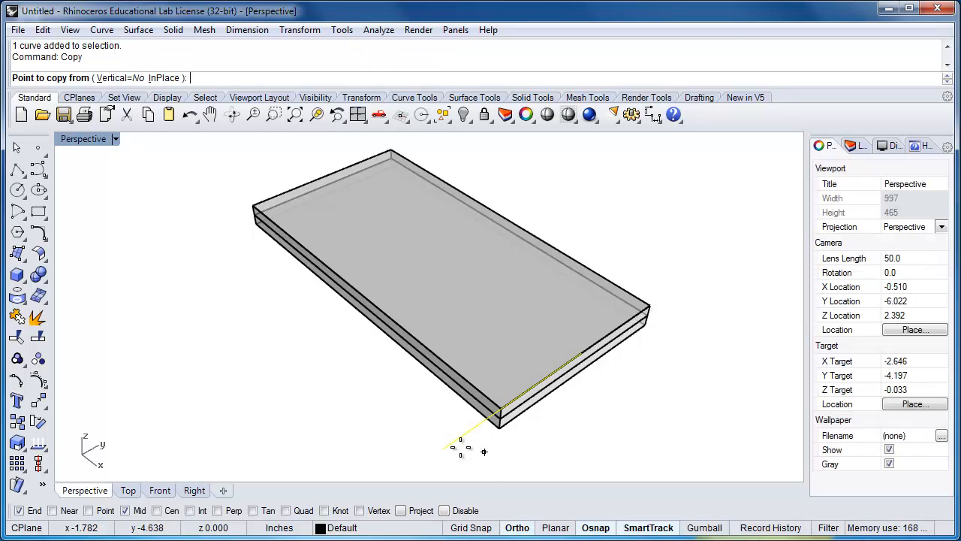
{"action": "left_click", "coordinate": [443, 448]}
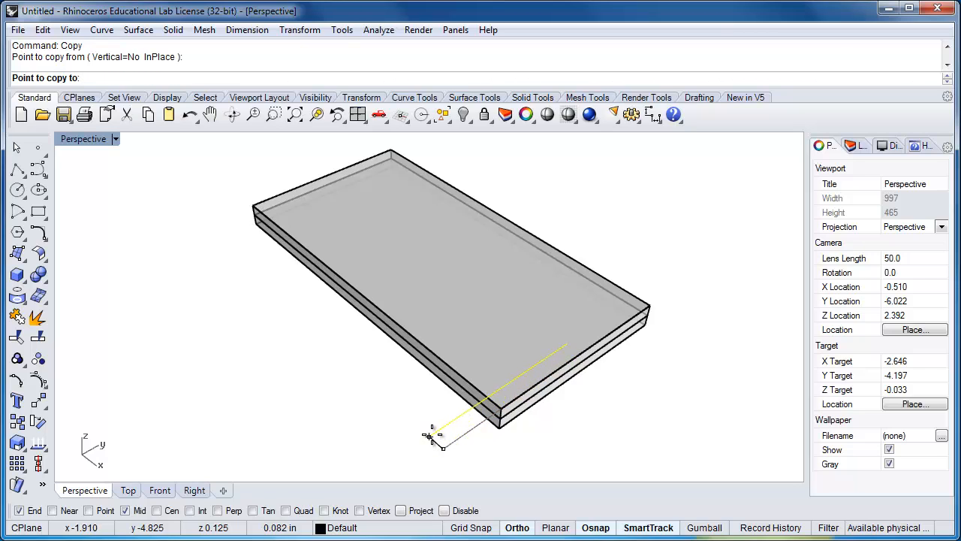
{"action": "type", "text": "1/16\""}
{"action": "key", "text": "Return"}
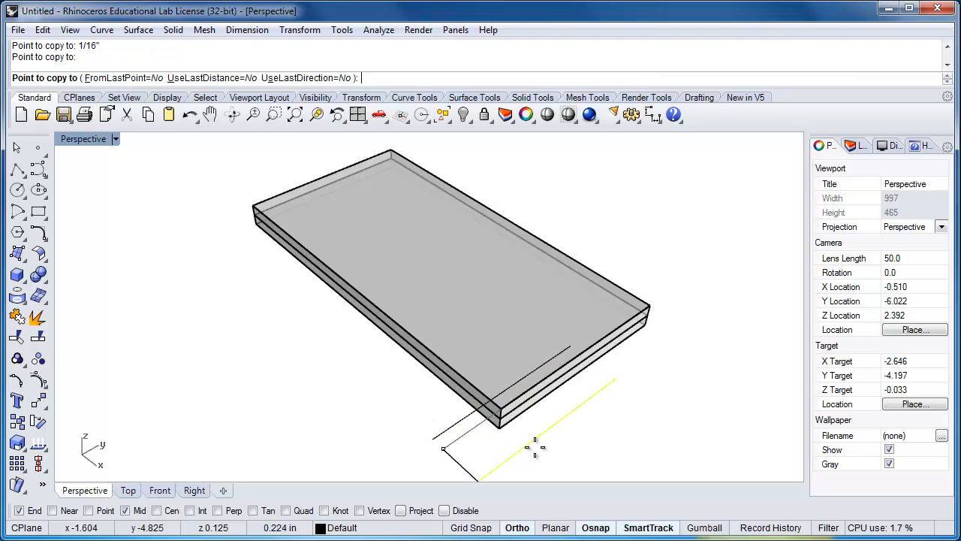
{"action": "key", "text": "Return"}
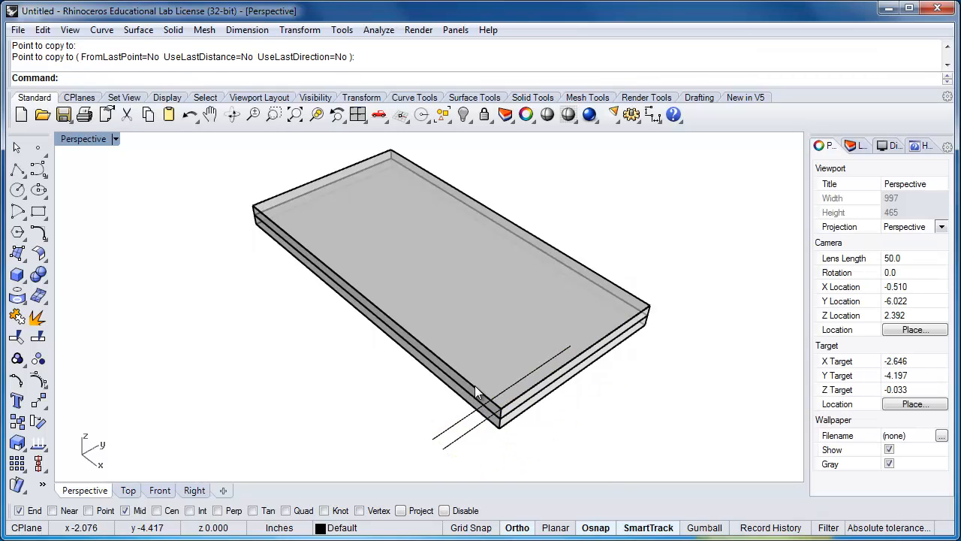
Shrink the upper plate with Scale2D about its top-face centre, using the short edge's midpoint and the inner guide line's end as references
{"action": "left_click", "coordinate": [470, 392]}
{"action": "left_click", "coordinate": [466, 398]}
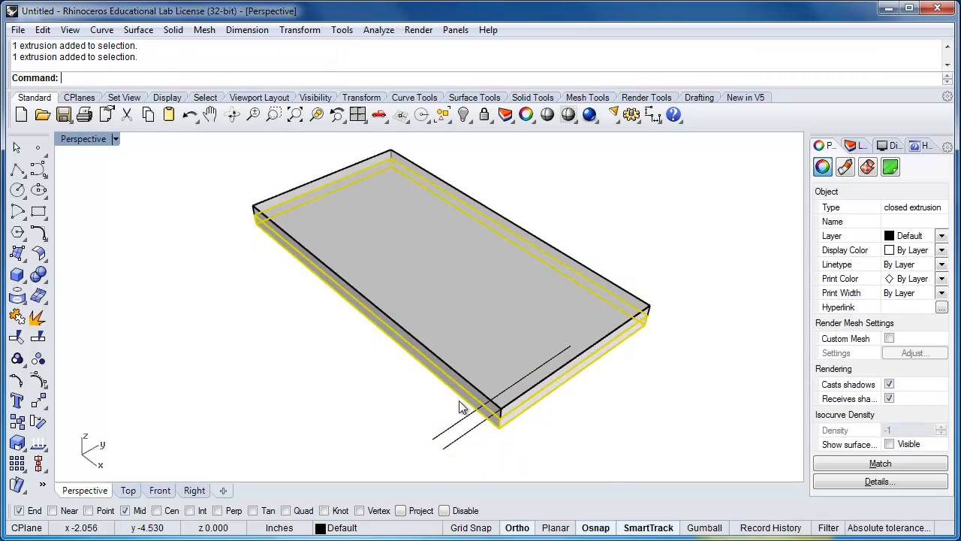
{"action": "left_click", "coordinate": [439, 387]}
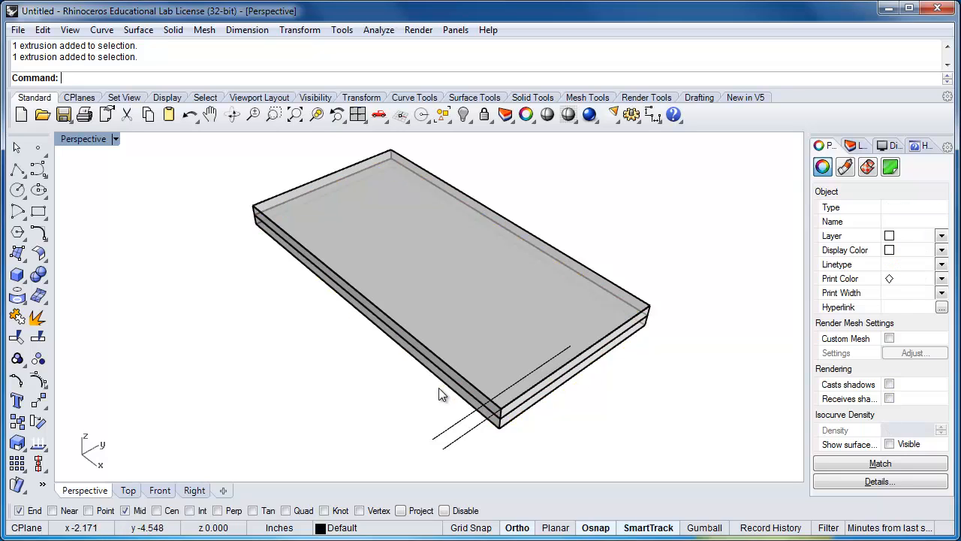
{"action": "left_click", "coordinate": [459, 373]}
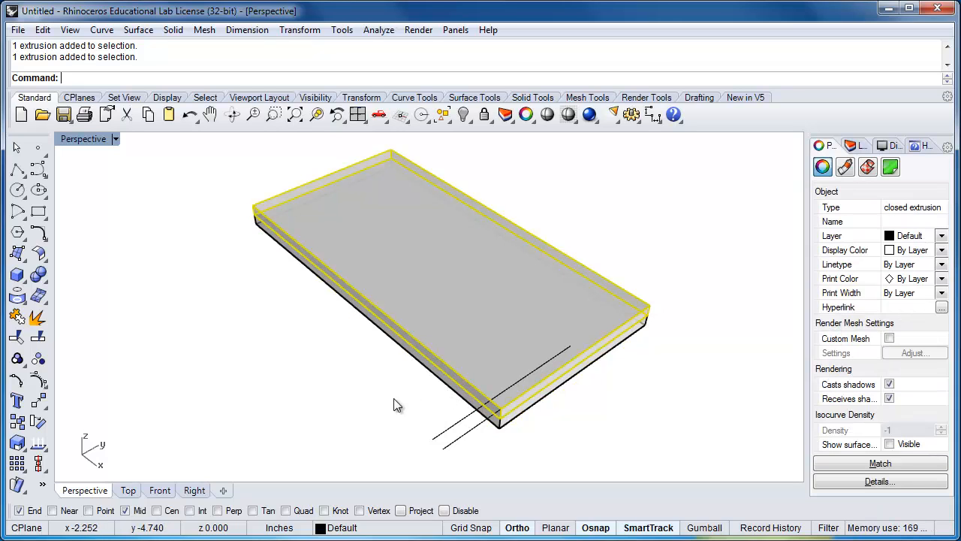
{"action": "type", "text": "Sc"}
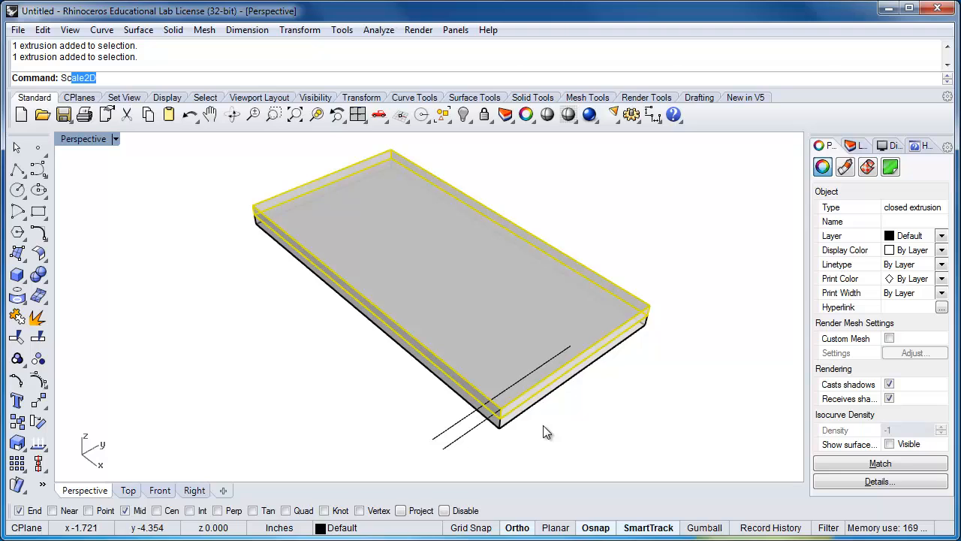
{"action": "type", "text": "al"}
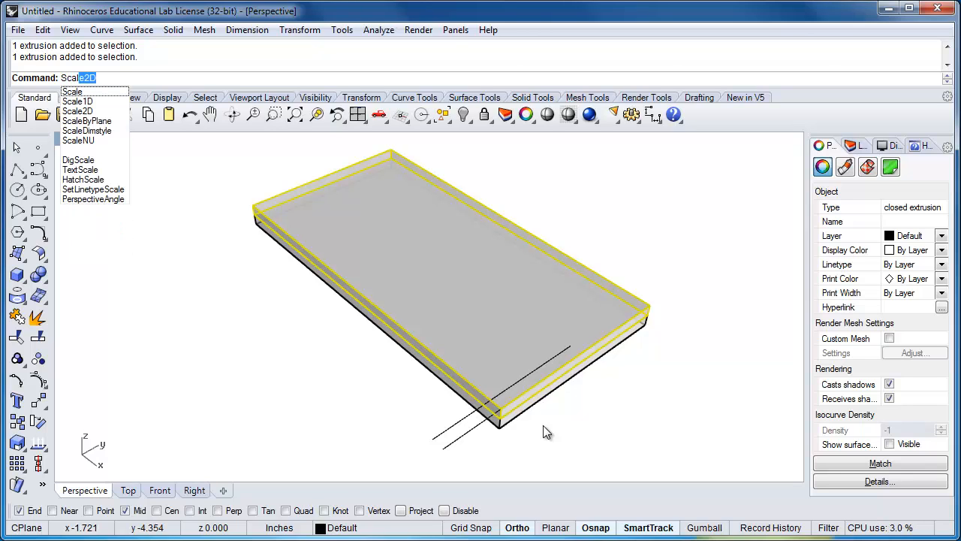
{"action": "key", "text": "Down"}
{"action": "key", "text": "Down"}
{"action": "key", "text": "Down"}
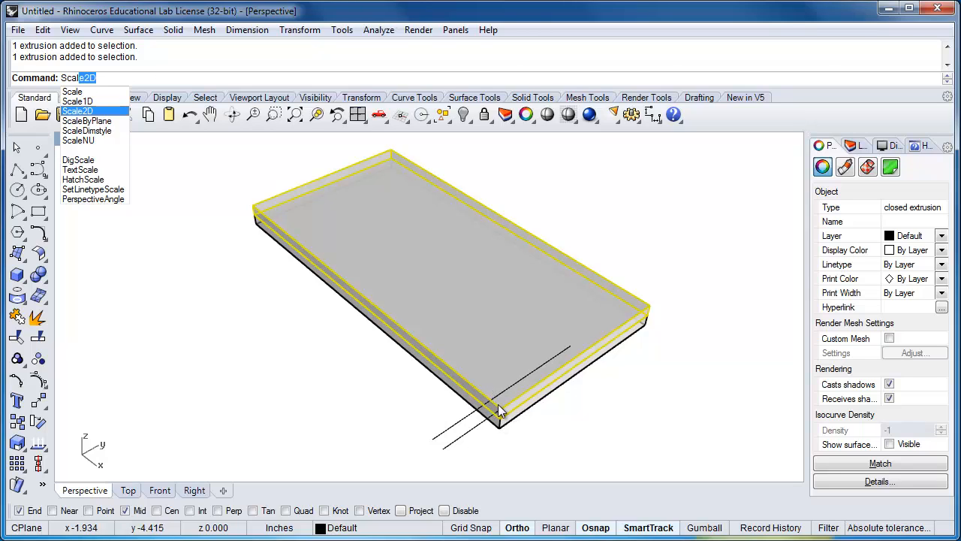
{"action": "left_click", "coordinate": [428, 383]}
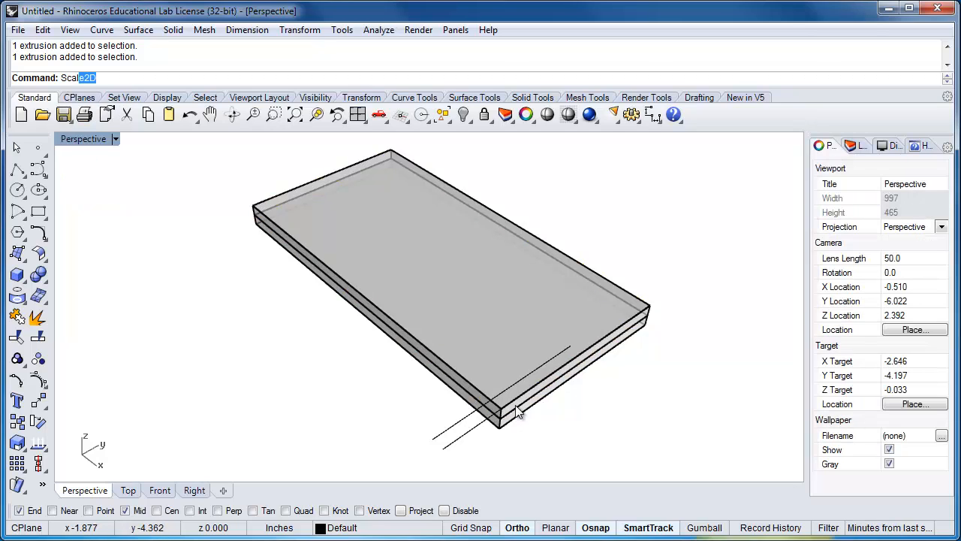
{"action": "key", "text": "Return"}
{"action": "left_click", "coordinate": [436, 359]}
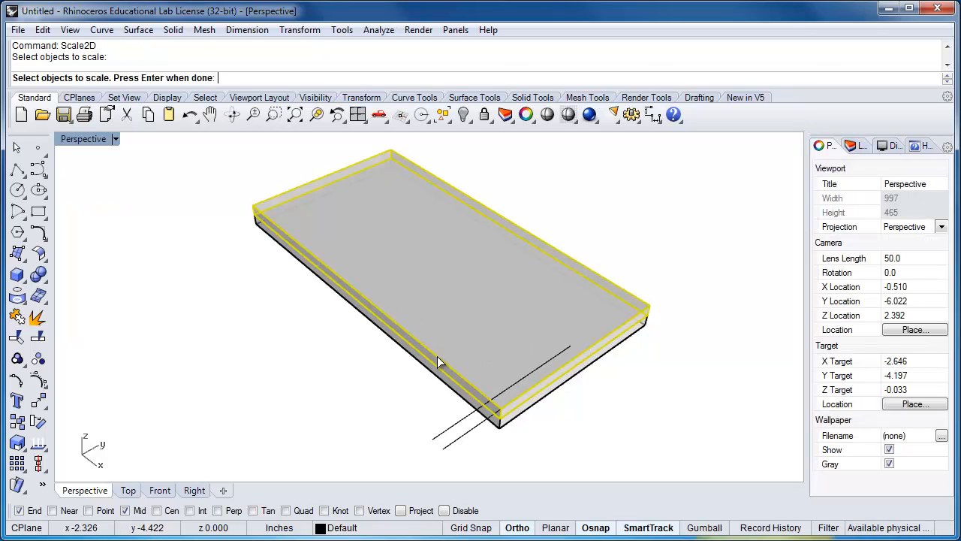
{"action": "key", "text": "Return"}
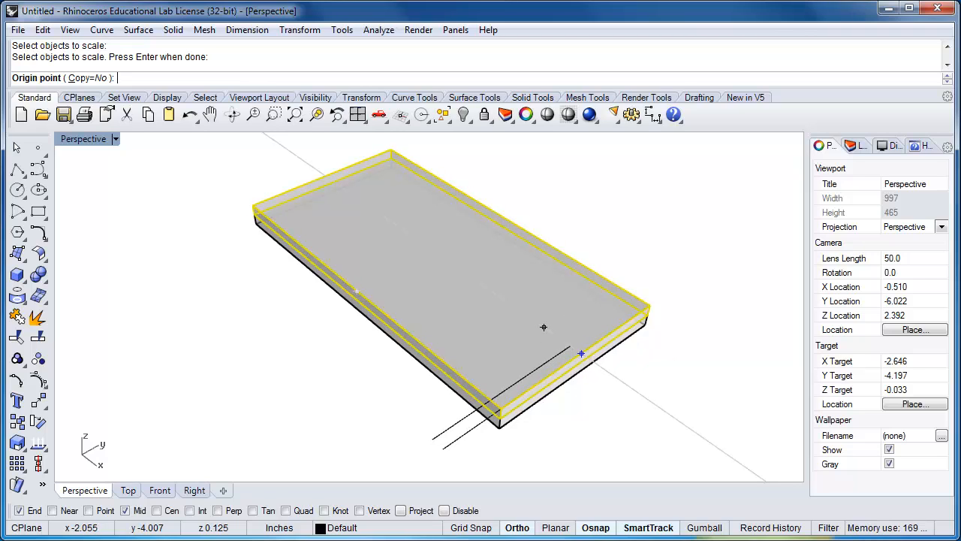
{"action": "left_click", "coordinate": [434, 251]}
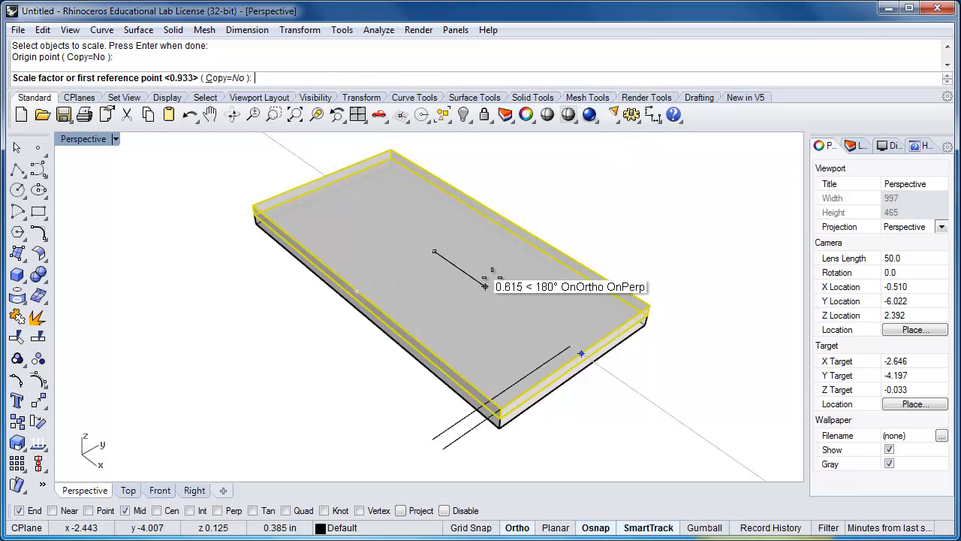
{"action": "left_click", "coordinate": [582, 347]}
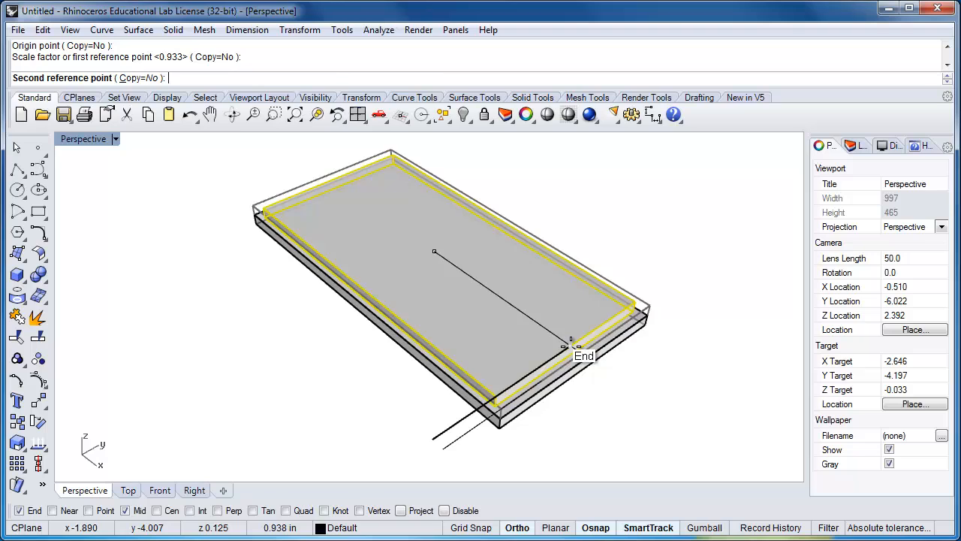
{"action": "left_click", "coordinate": [570, 346]}
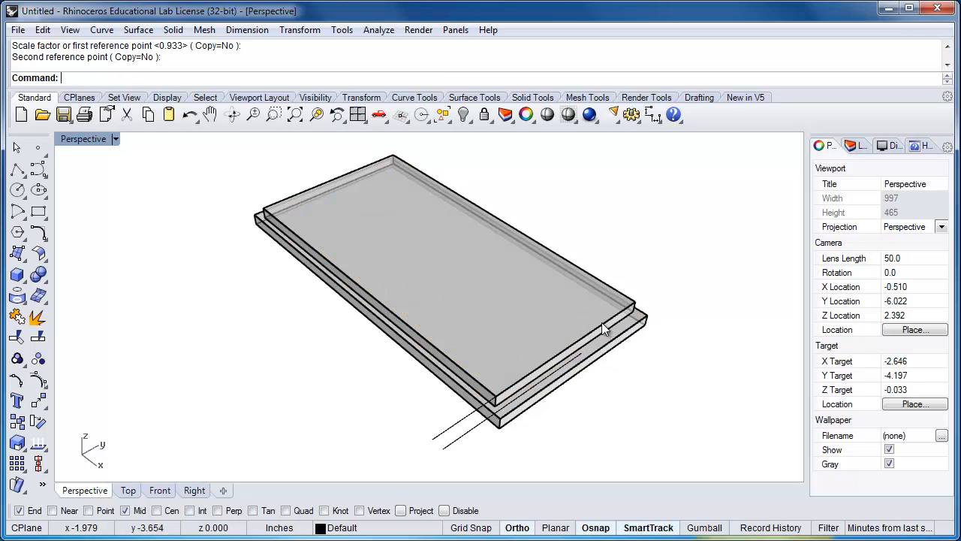
Copy the scaled plate from its bottom front corner to the corner directly above, stacking a third plate
{"action": "right_click_drag", "start_coordinate": [620, 385], "coordinate": [603, 376]}
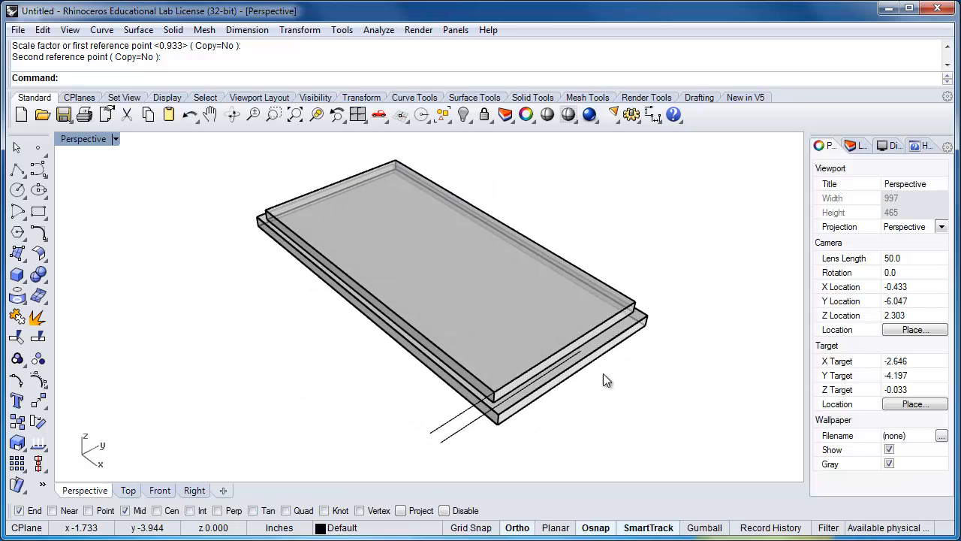
{"action": "left_click", "coordinate": [591, 329]}
{"action": "type", "text": "Co"}
{"action": "key", "text": "Return"}
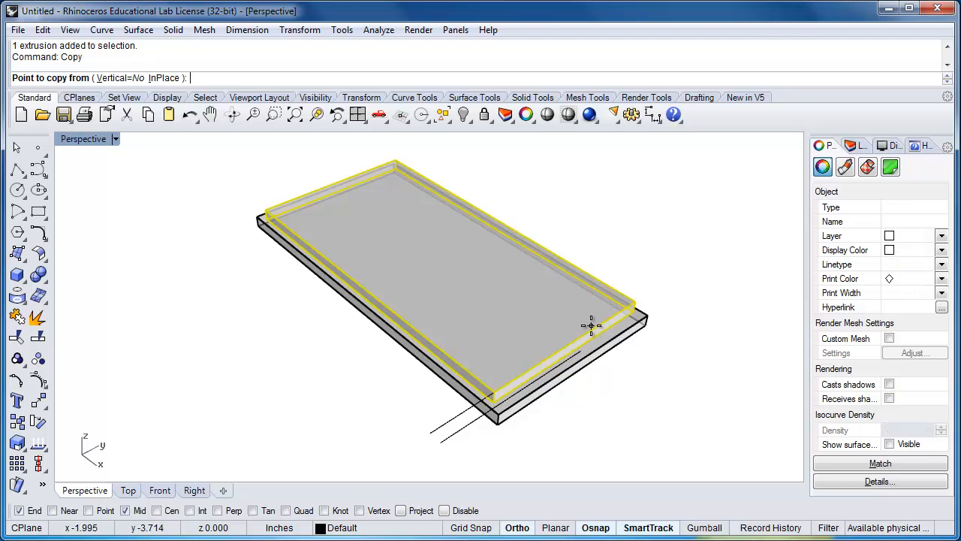
{"action": "scroll", "coordinate": [493, 404], "scroll_direction": "up", "scroll_amount": 3}
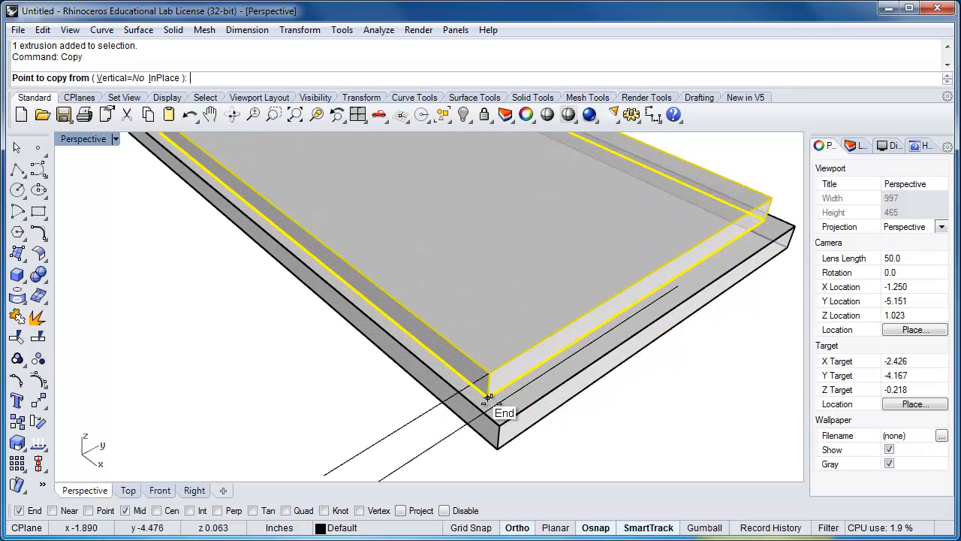
{"action": "left_click", "coordinate": [488, 398]}
{"action": "left_click", "coordinate": [488, 367]}
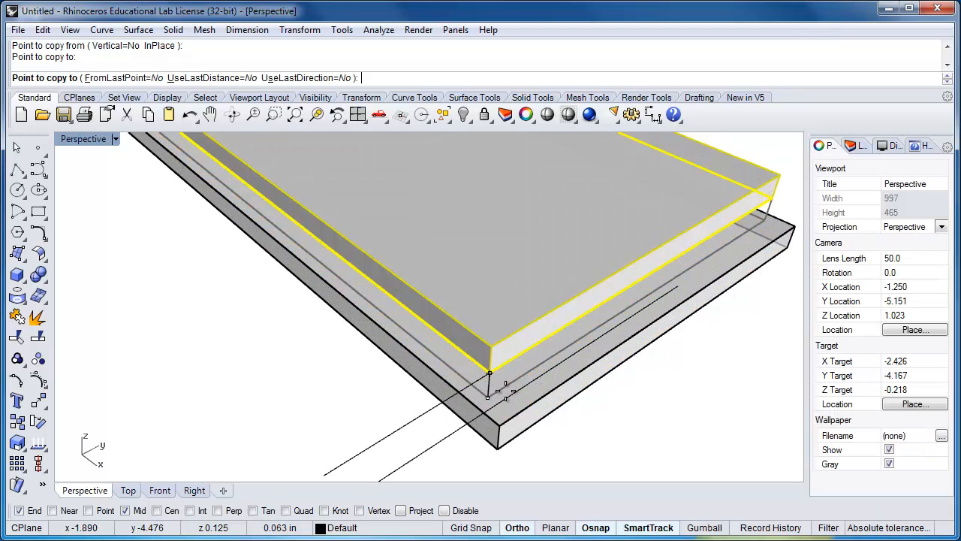
{"action": "key", "text": "Return"}
{"action": "left_click", "coordinate": [425, 414]}
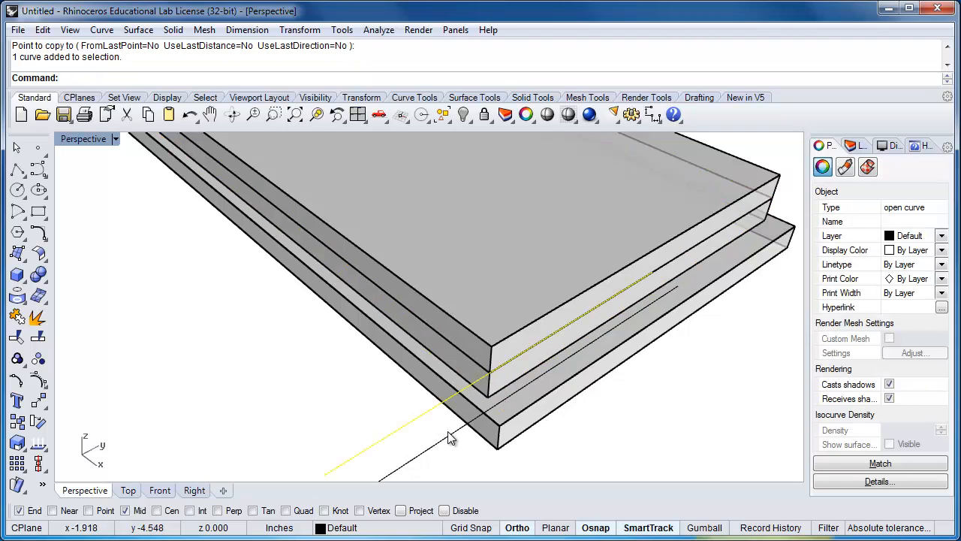
{"action": "left_click", "coordinate": [448, 435]}
{"action": "scroll", "coordinate": [490, 432], "scroll_direction": "down", "scroll_amount": 3}
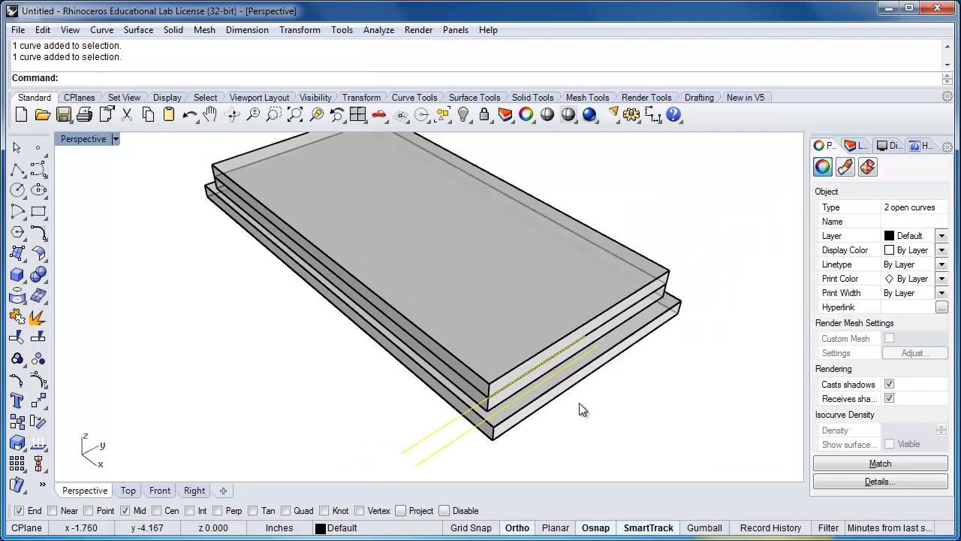
{"action": "type", "text": "Mov"}
{"action": "key", "text": "Return"}
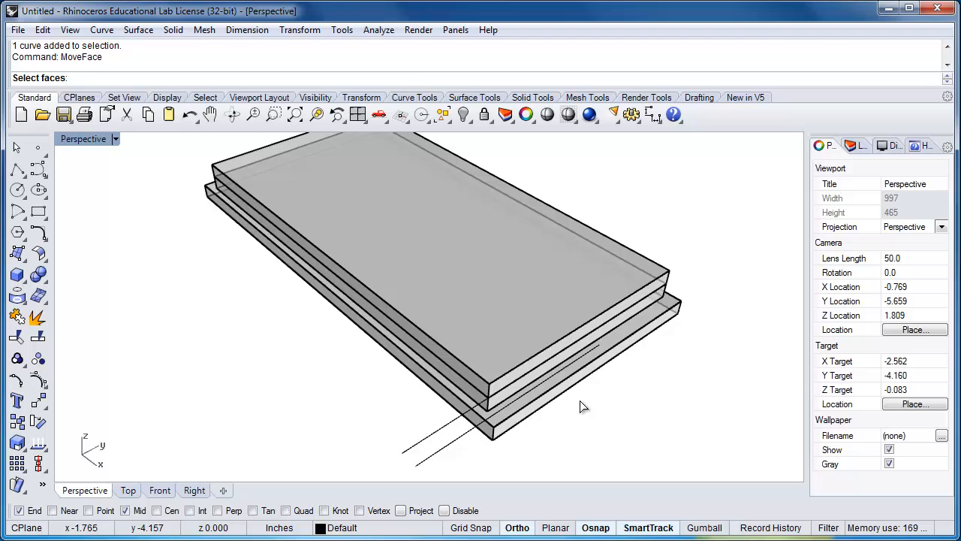
{"action": "key", "text": "Escape"}
Move both guide lines together from the outer line's end to the midpoint of the topmost plate's short top edge
{"action": "type", "text": "M"}
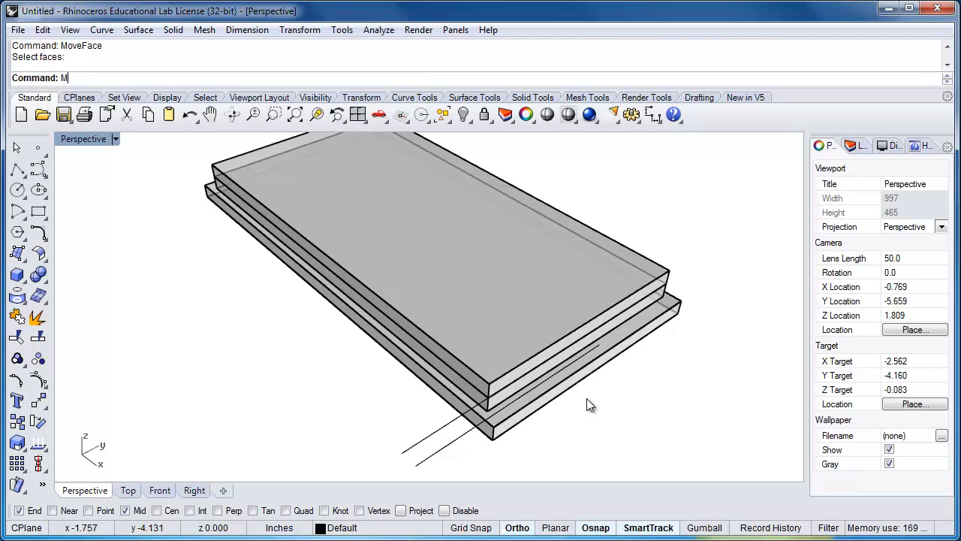
{"action": "type", "text": "ove"}
{"action": "key", "text": "Return"}
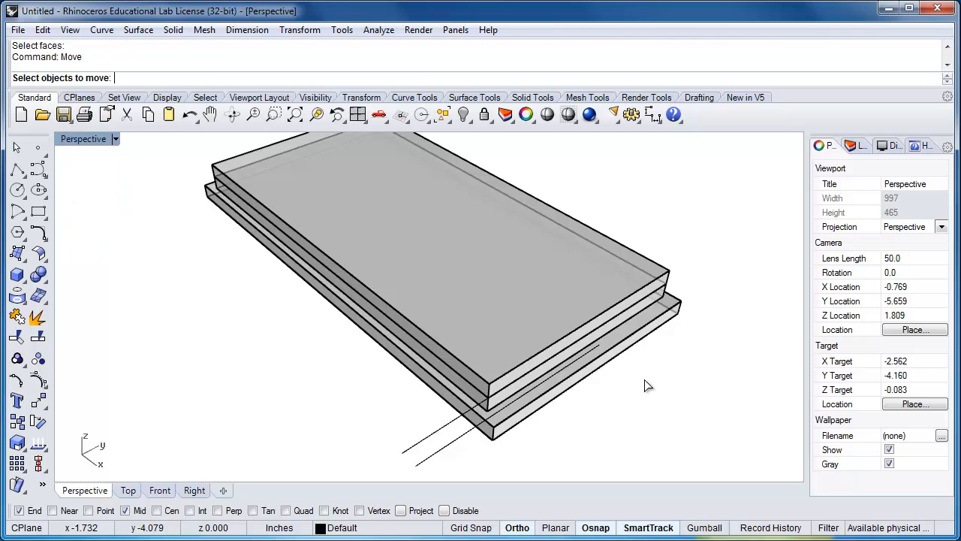
{"action": "left_click_drag", "start_coordinate": [458, 451], "coordinate": [422, 430]}
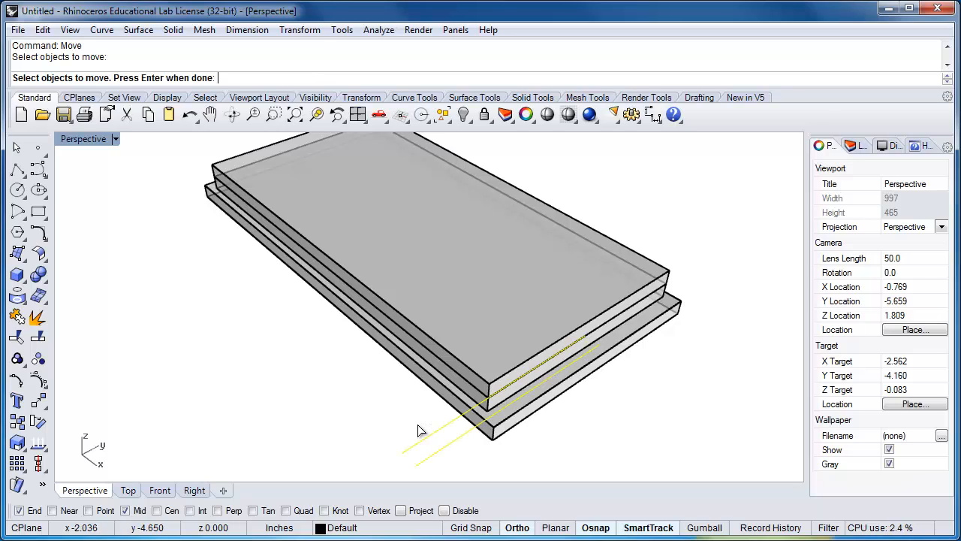
{"action": "key", "text": "Return"}
{"action": "left_click", "coordinate": [591, 340]}
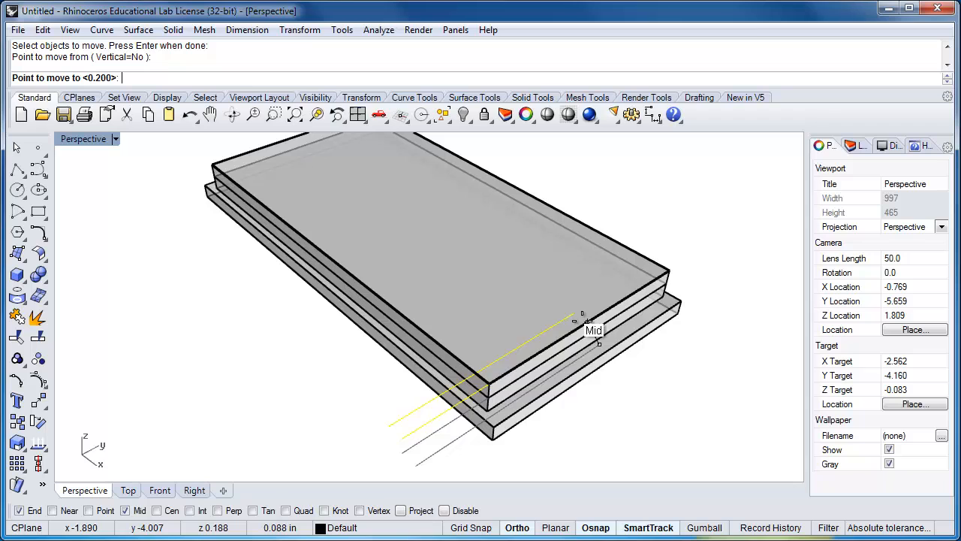
{"action": "left_click", "coordinate": [587, 319]}
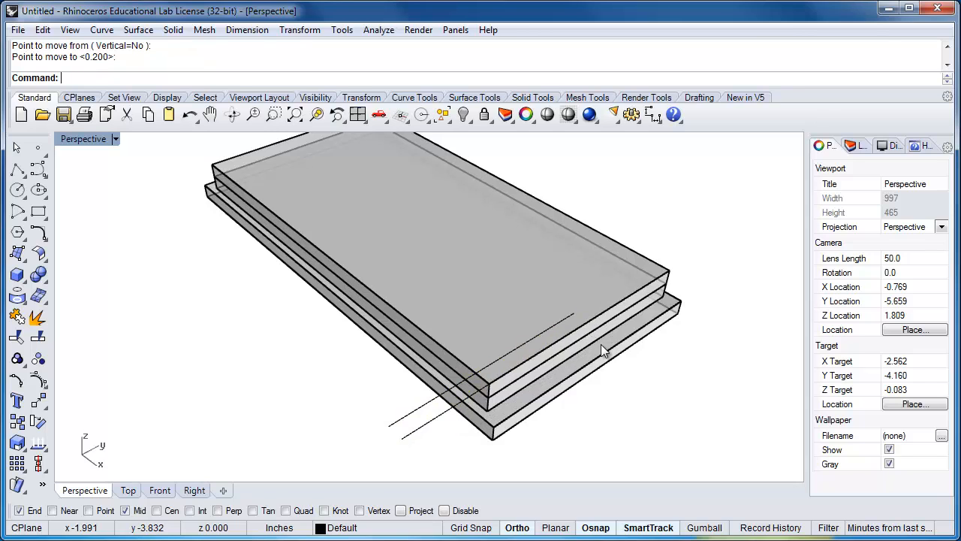
Shrink the third plate with Scale2D about its top-face centre, using its short edge's midpoint and the inner guide line's end as references
{"action": "right_click_drag", "start_coordinate": [627, 369], "coordinate": [633, 382]}
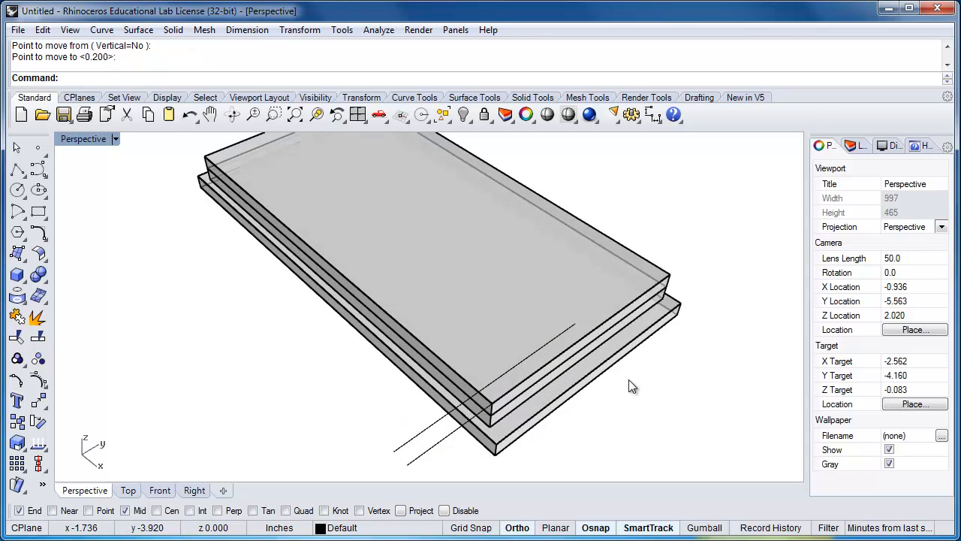
{"action": "type", "text": "Scale2D"}
{"action": "key", "text": "Return"}
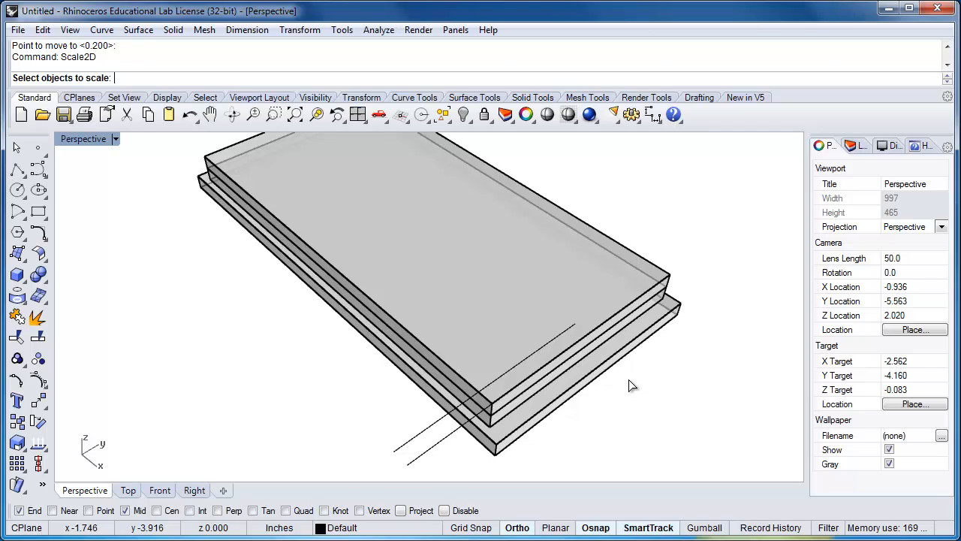
{"action": "left_click", "coordinate": [453, 369]}
{"action": "key", "text": "Return"}
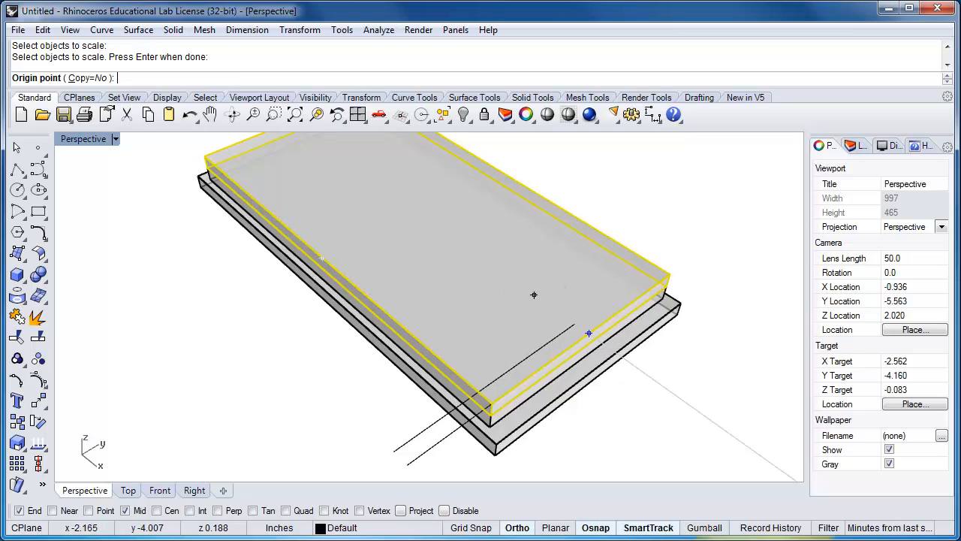
{"action": "left_click", "coordinate": [415, 211]}
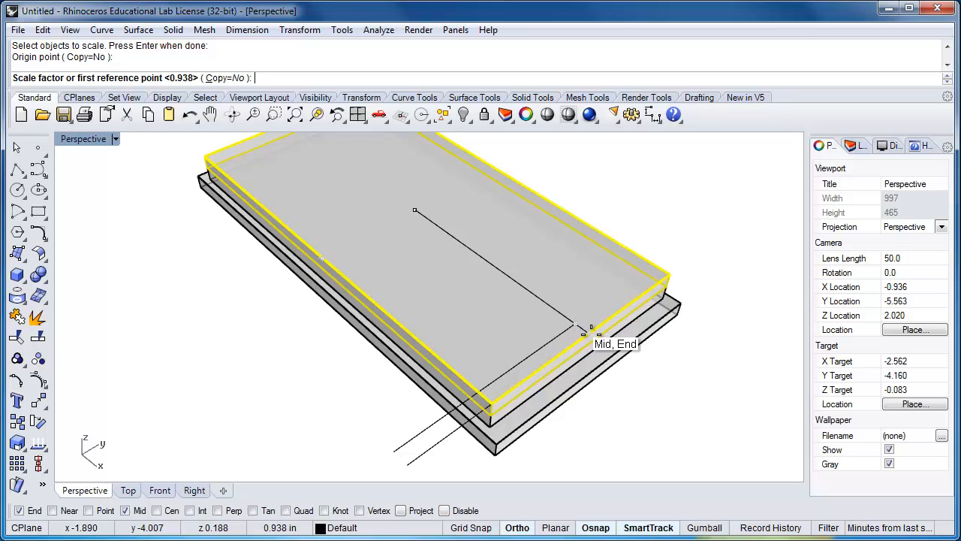
{"action": "left_click", "coordinate": [582, 330]}
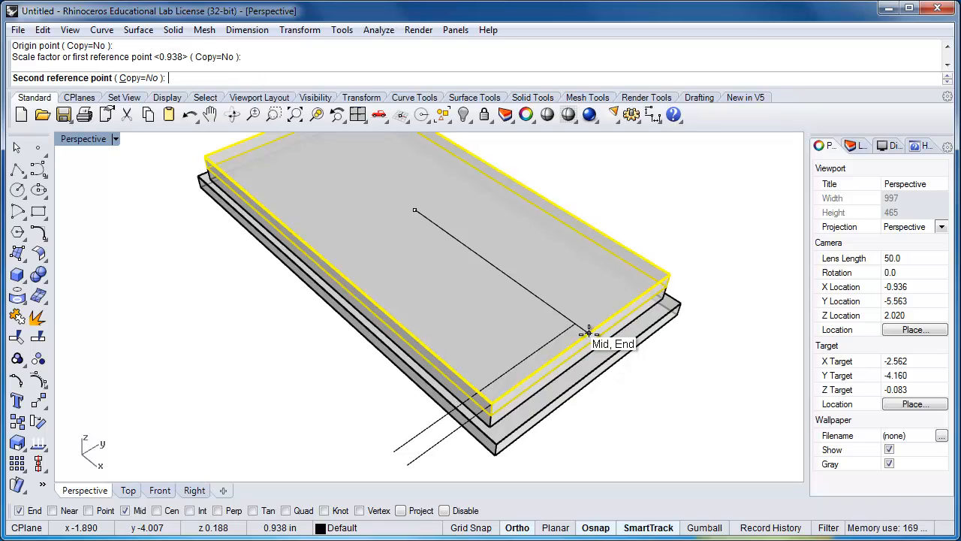
{"action": "left_click", "coordinate": [574, 332]}
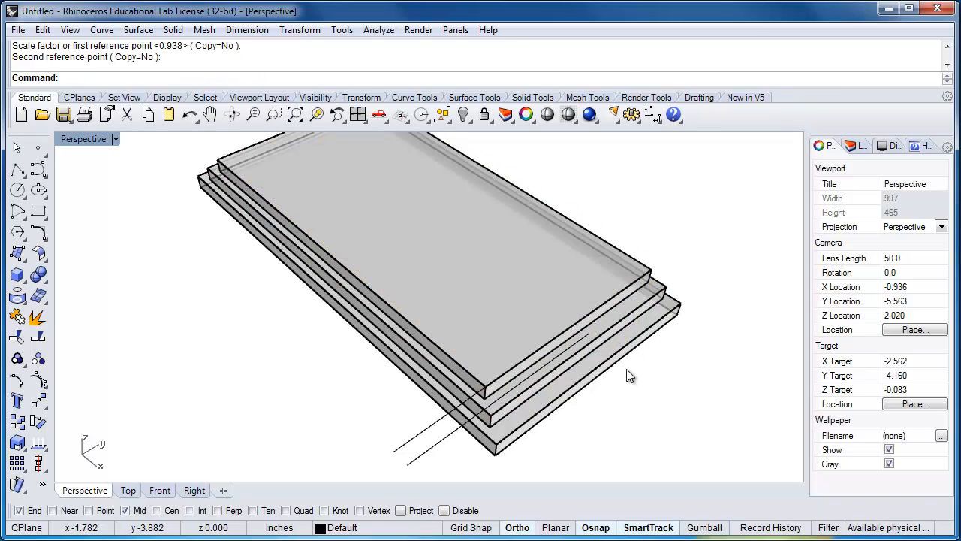
Copy the scaled third plate from its bottom front corner to the corner directly above, stacking a fourth plate
{"action": "scroll", "coordinate": [630, 377], "scroll_direction": "down", "scroll_amount": 2}
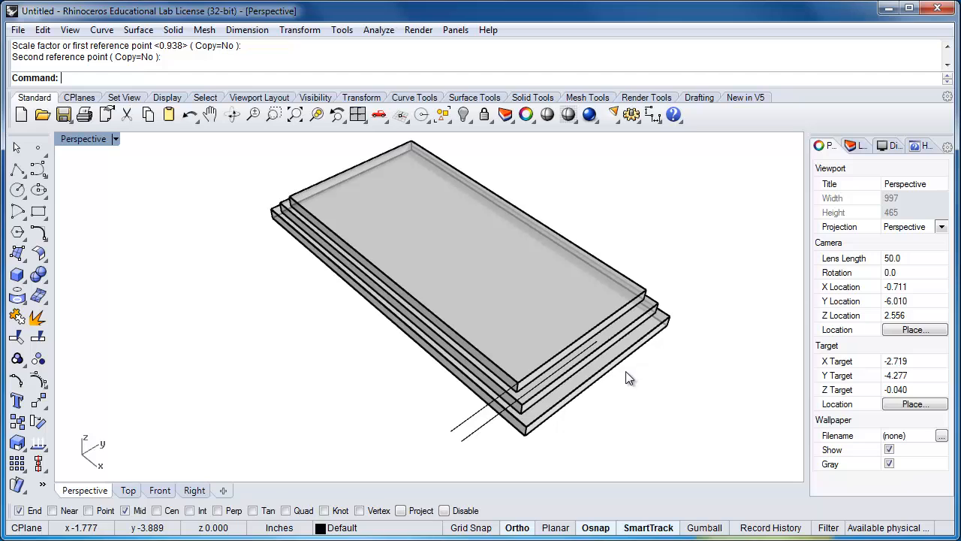
{"action": "left_click", "coordinate": [492, 361]}
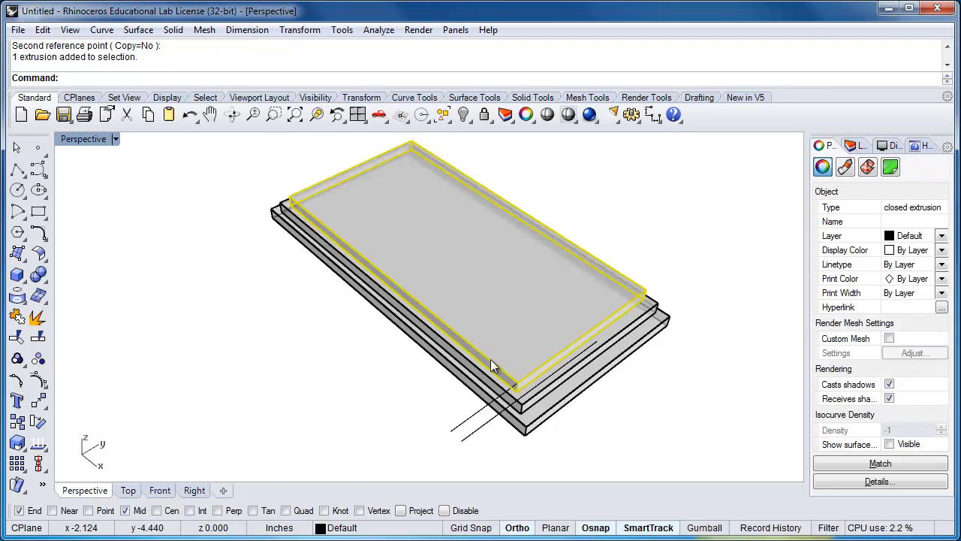
{"action": "type", "text": "Copy"}
{"action": "key", "text": "Return"}
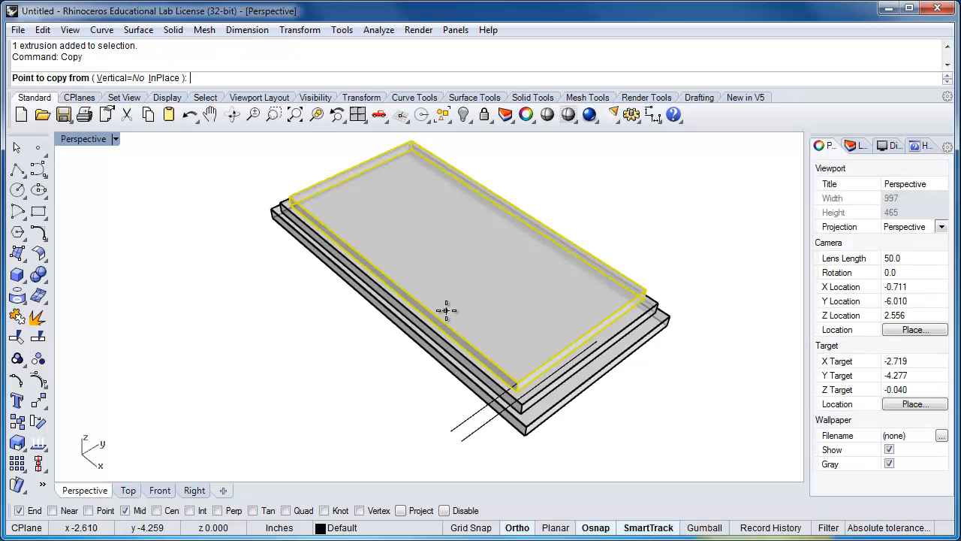
{"action": "scroll", "coordinate": [507, 369], "scroll_direction": "up", "scroll_amount": 2}
{"action": "left_click", "coordinate": [505, 387]}
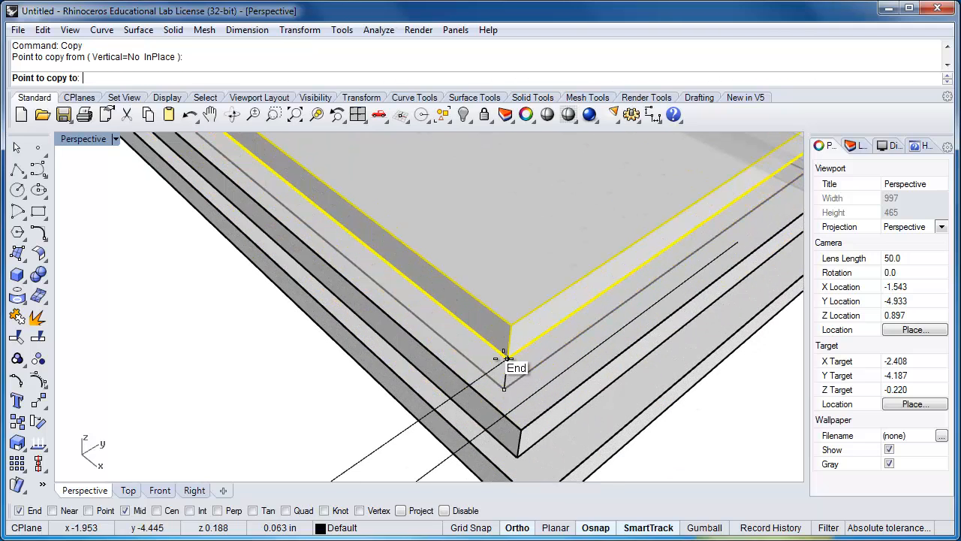
{"action": "scroll", "coordinate": [507, 360], "scroll_direction": "down", "scroll_amount": 6}
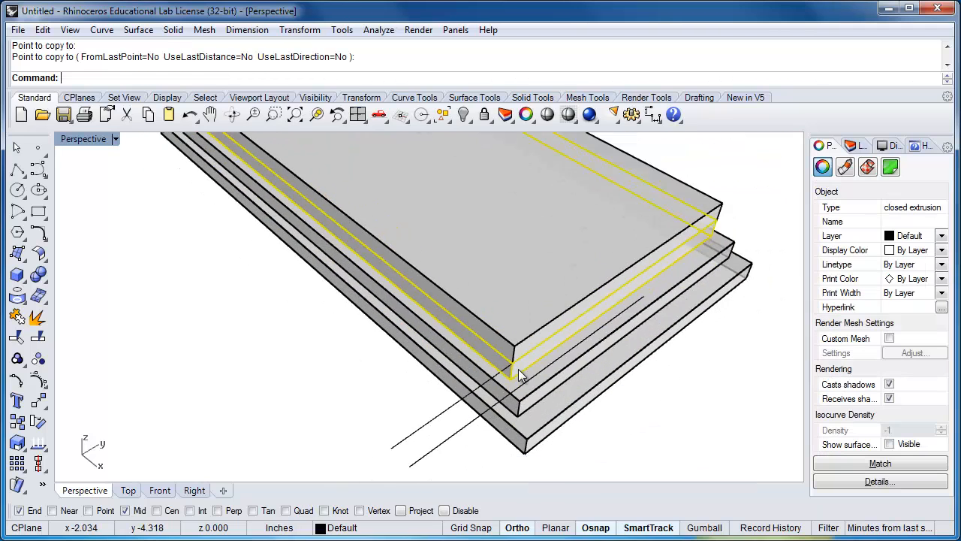
{"action": "key", "text": "Escape"}
{"action": "type", "text": "Scale2D"}
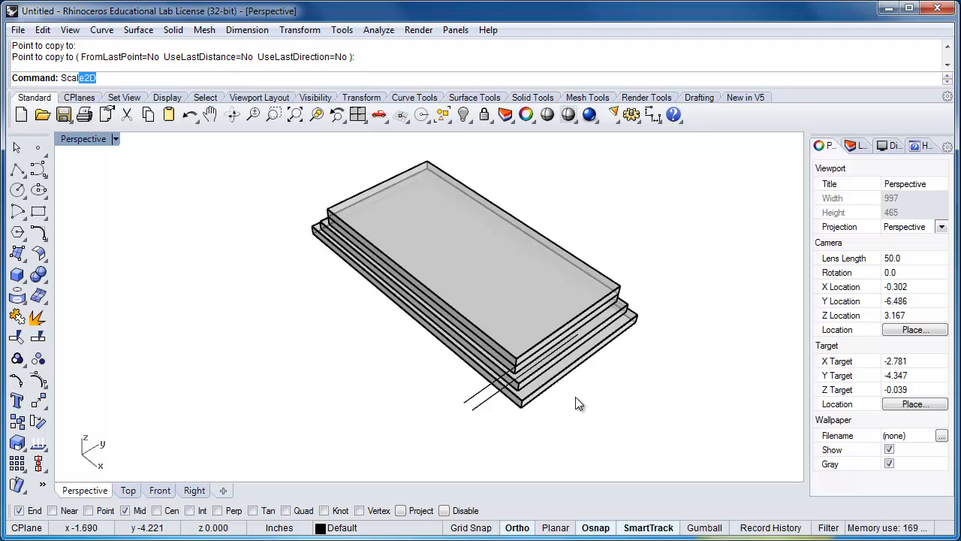
{"action": "key", "text": "Return"}
{"action": "left_click_drag", "start_coordinate": [474, 410], "coordinate": [459, 393]}
{"action": "key", "text": "Escape"}
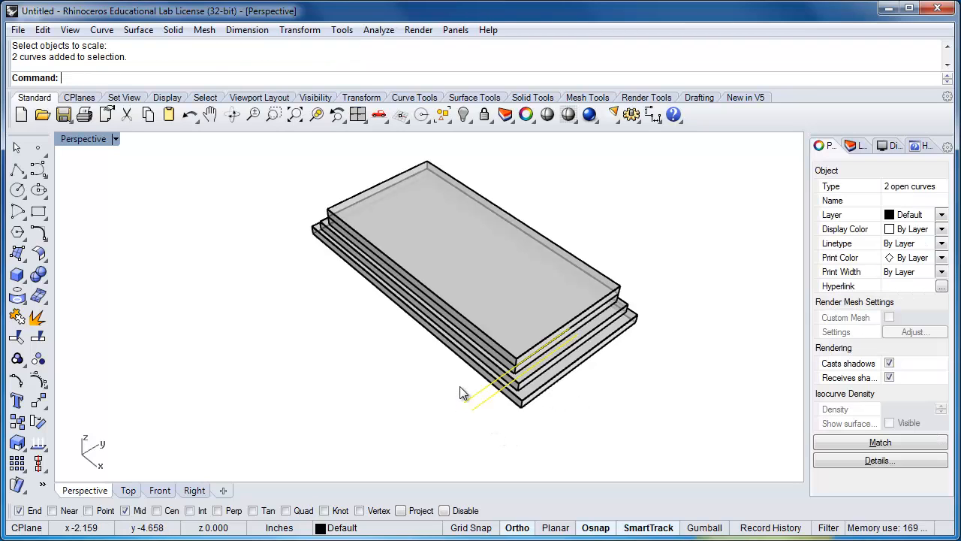
{"action": "type", "text": "Copy"}
{"action": "key", "text": "Return"}
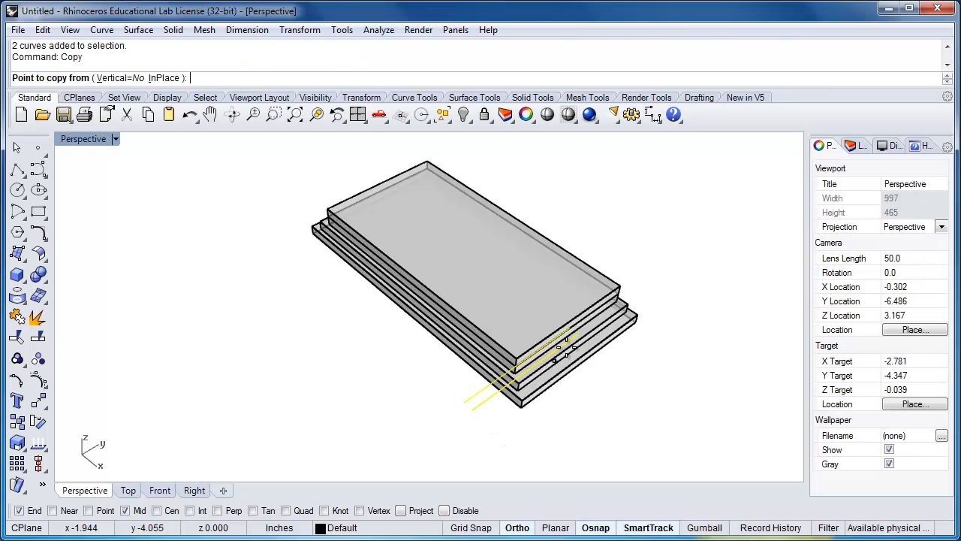
{"action": "scroll", "coordinate": [583, 344], "scroll_direction": "up", "scroll_amount": 3}
{"action": "key", "text": "Escape"}
{"action": "key", "text": "Escape"}
Move both guide lines from the outer line's end to the midpoint of the fourth plate's short top edge
{"action": "left_click_drag", "start_coordinate": [385, 423], "coordinate": [380, 411]}
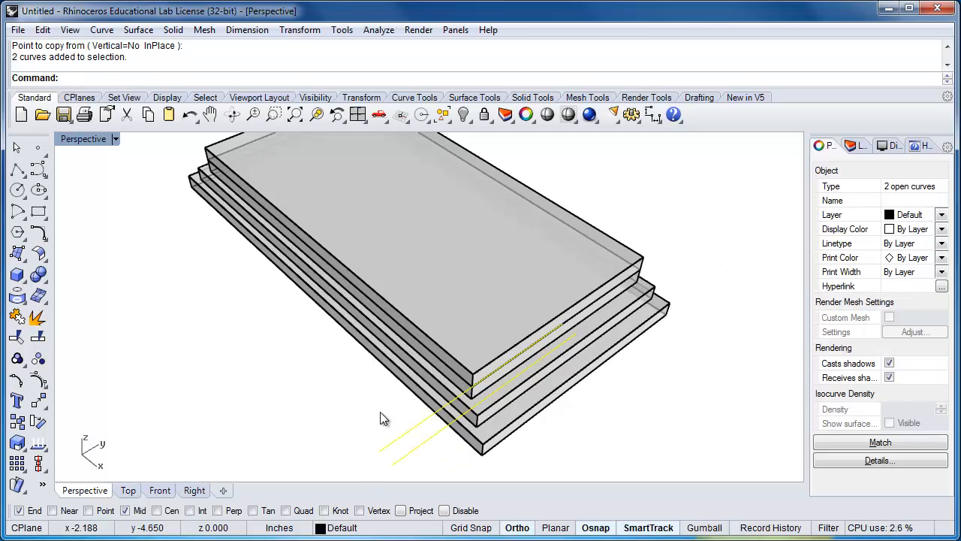
{"action": "type", "text": "Move"}
{"action": "key", "text": "Return"}
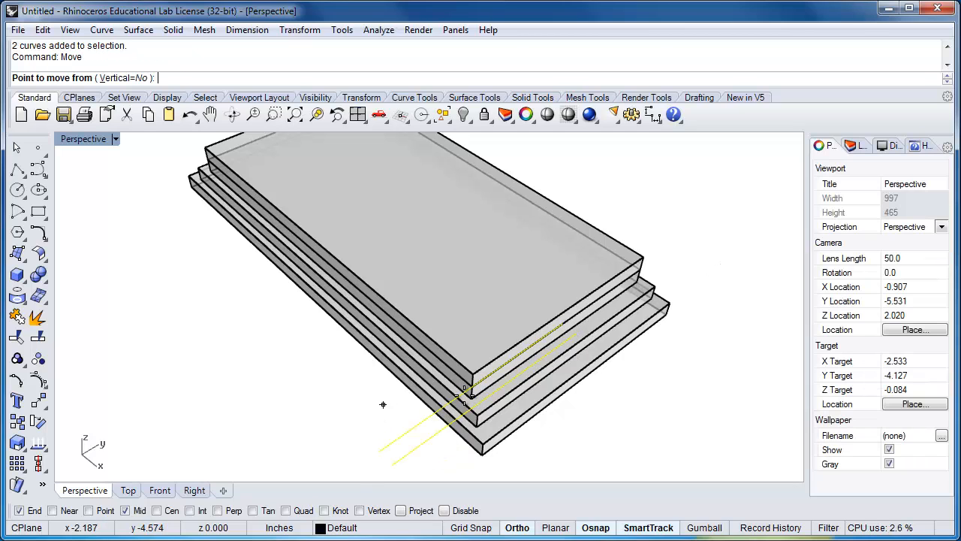
{"action": "left_click", "coordinate": [576, 332]}
{"action": "left_click", "coordinate": [563, 310]}
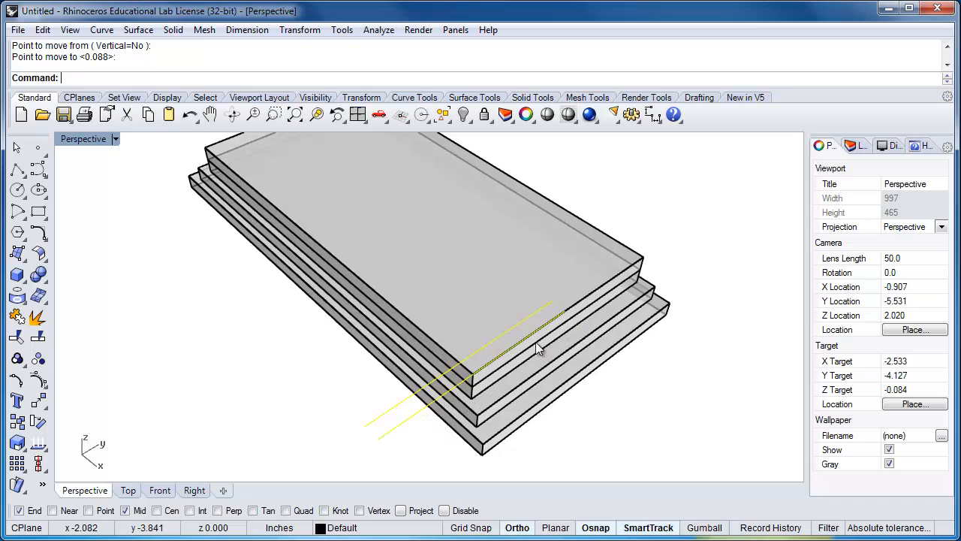
{"action": "left_click", "coordinate": [437, 434]}
Scale the fourth plate in 2D about its top-face centre, from its short edge's midpoint to the inner guide line's end
{"action": "type", "text": "Sca"}
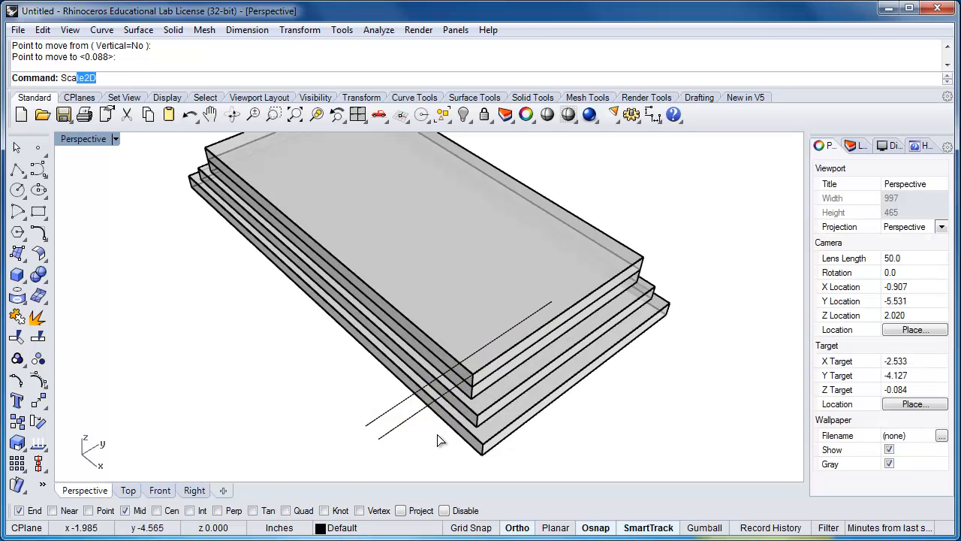
{"action": "key", "text": "Return"}
{"action": "left_click", "coordinate": [439, 344]}
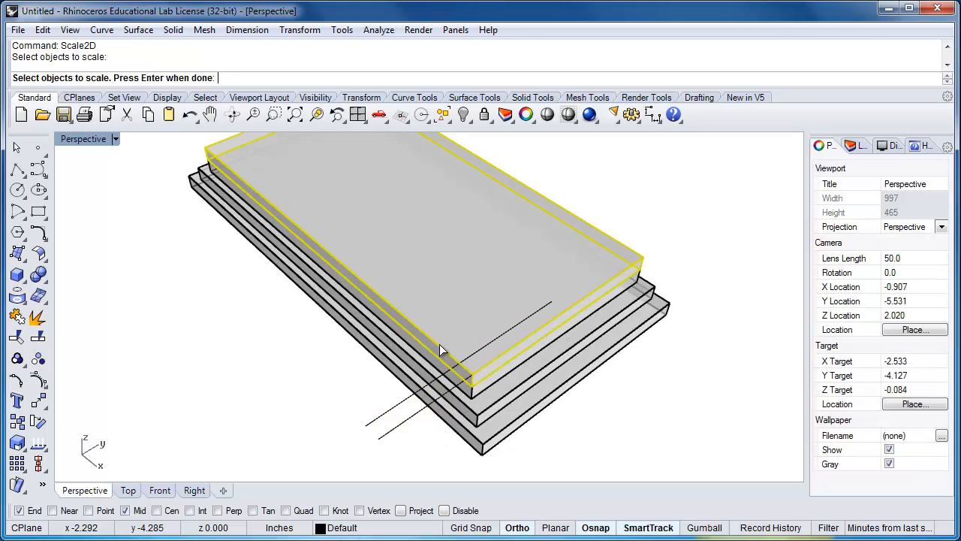
{"action": "key", "text": "Return"}
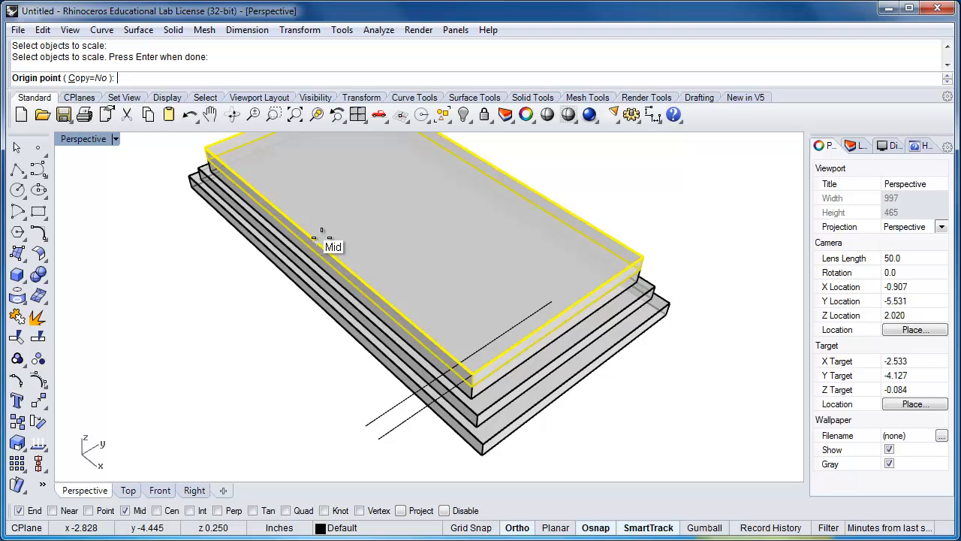
{"action": "left_click", "coordinate": [314, 235]}
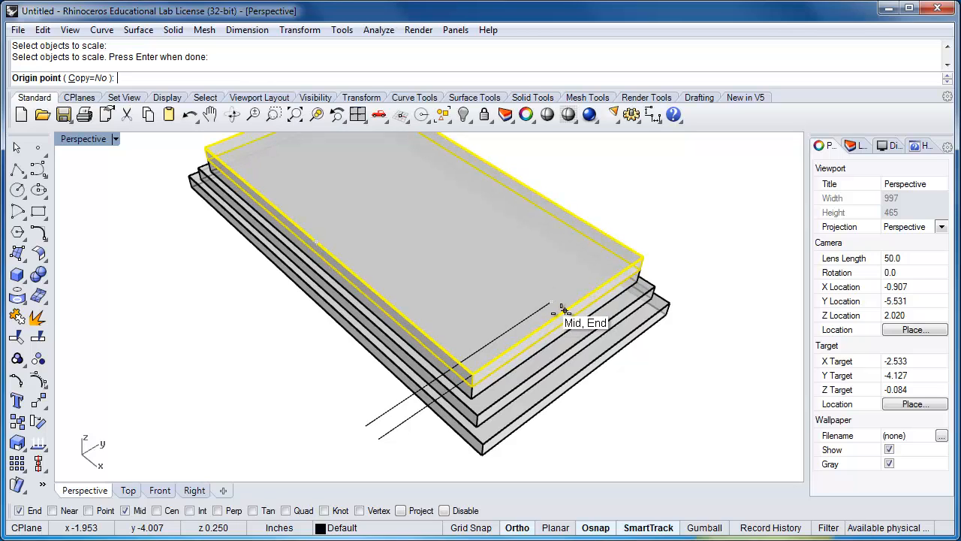
{"action": "left_click", "coordinate": [403, 195]}
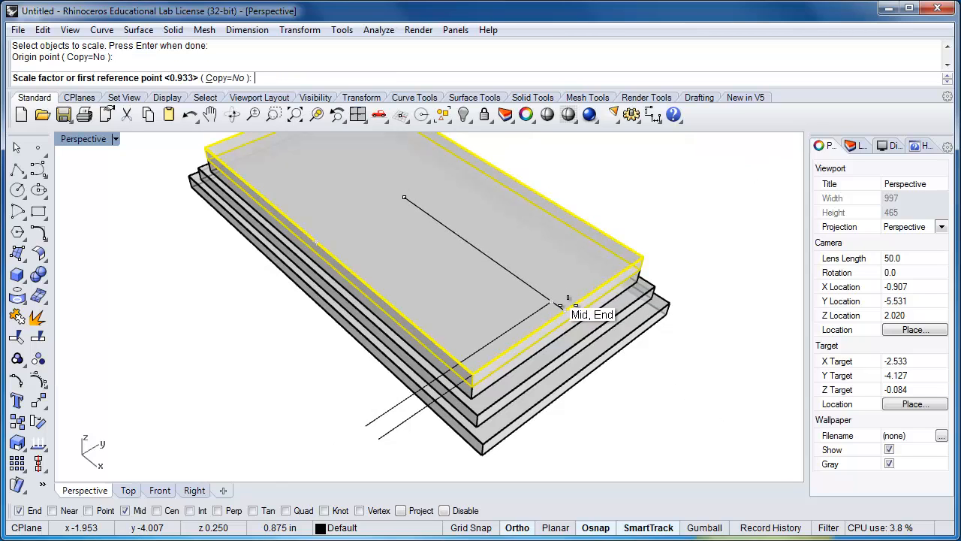
{"action": "left_click", "coordinate": [551, 302]}
{"action": "left_click", "coordinate": [549, 303]}
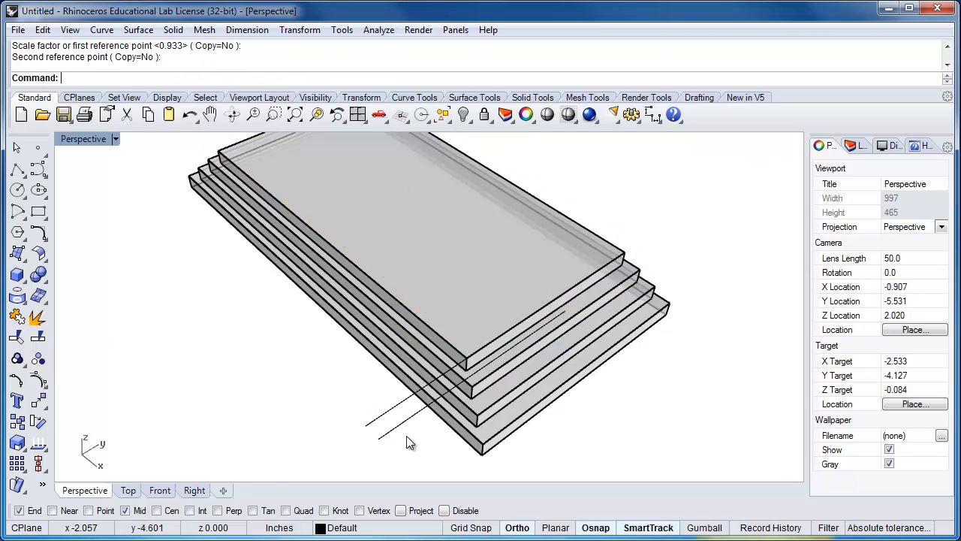
Delete both guide lines
{"action": "left_click_drag", "start_coordinate": [362, 401], "coordinate": [361, 398]}
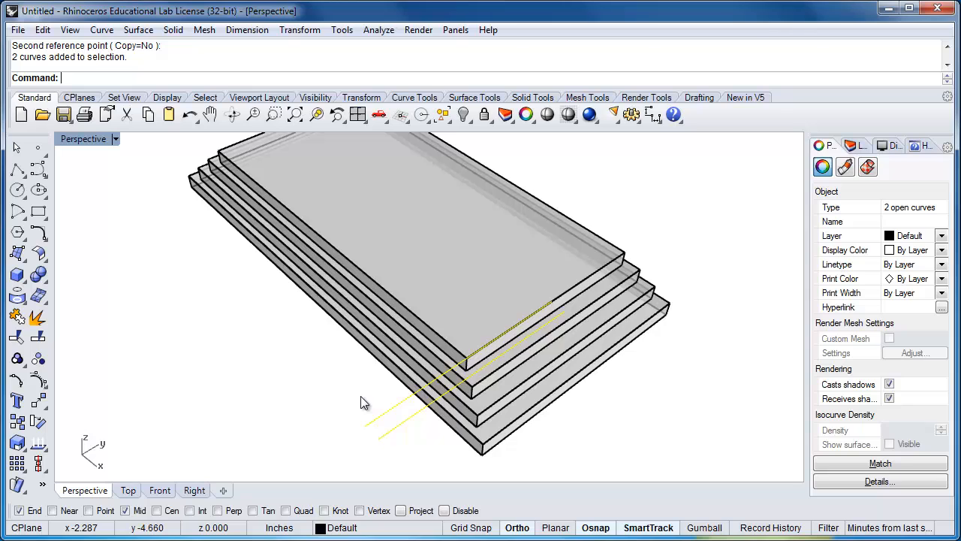
{"action": "key", "text": "Delete"}
Copy the stack's bottom plate along the negative Y direction into the empty space beside the stack's long side
{"action": "scroll", "coordinate": [362, 401], "scroll_direction": "down", "scroll_amount": 3}
{"action": "right_click_drag", "start_coordinate": [361, 400], "coordinate": [333, 395]}
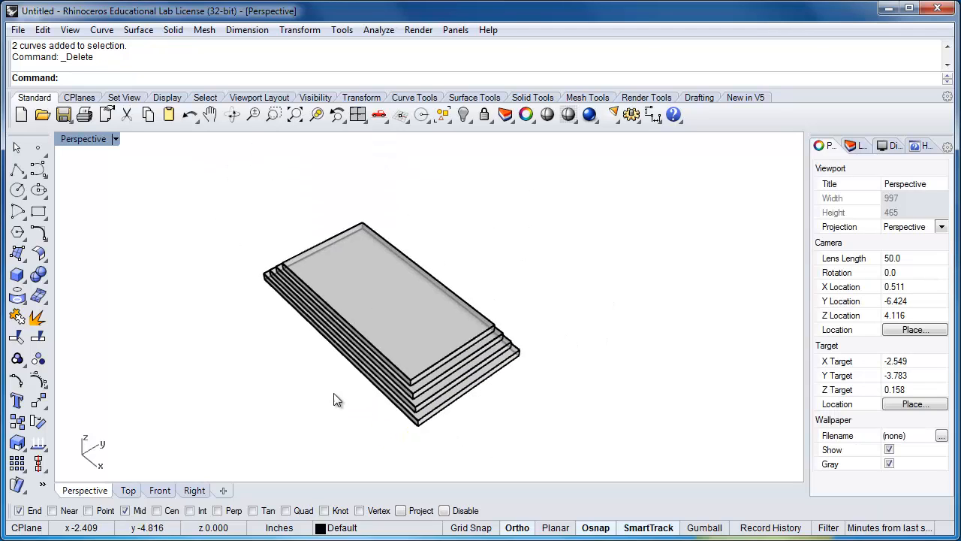
{"action": "right_click_drag", "start_coordinate": [397, 311], "coordinate": [493, 284], "text": "shift"}
{"action": "scroll", "coordinate": [473, 349], "scroll_direction": "up", "scroll_amount": 2}
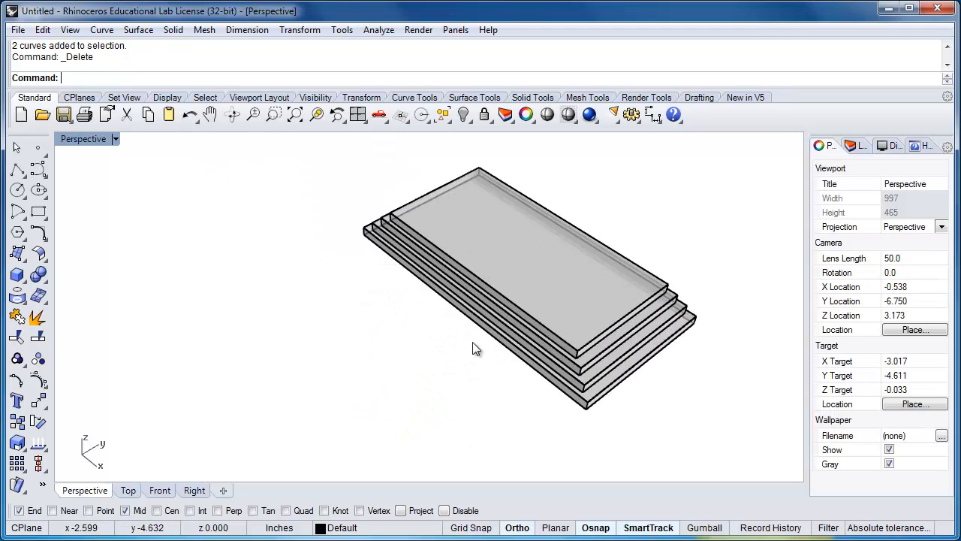
{"action": "right_click_drag", "start_coordinate": [473, 341], "coordinate": [501, 343], "text": "shift"}
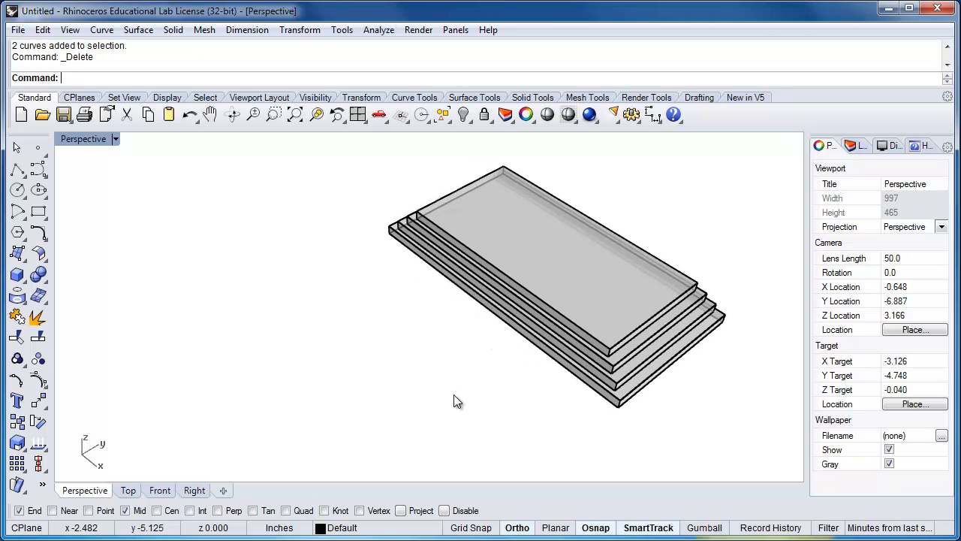
{"action": "left_click", "coordinate": [523, 331]}
{"action": "key", "text": "Return"}
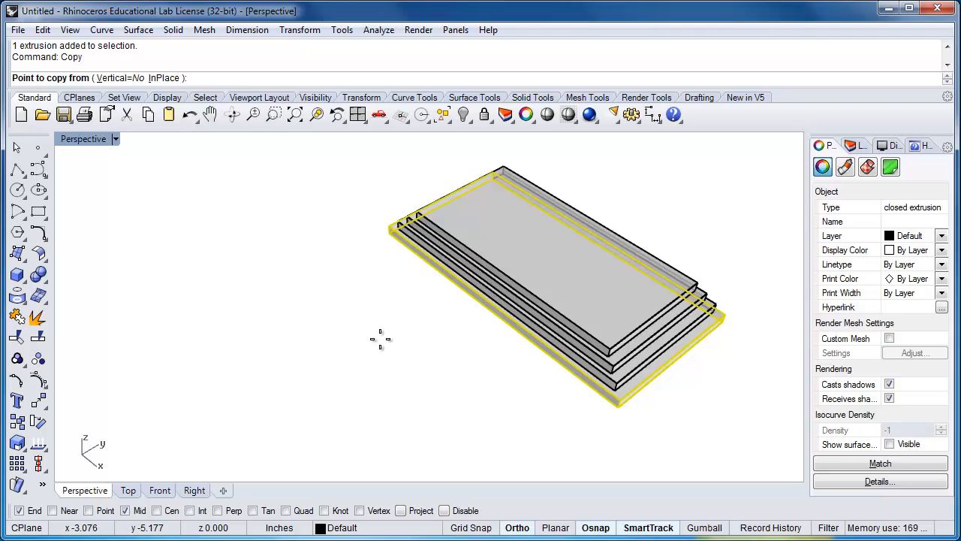
{"action": "left_click", "coordinate": [409, 290]}
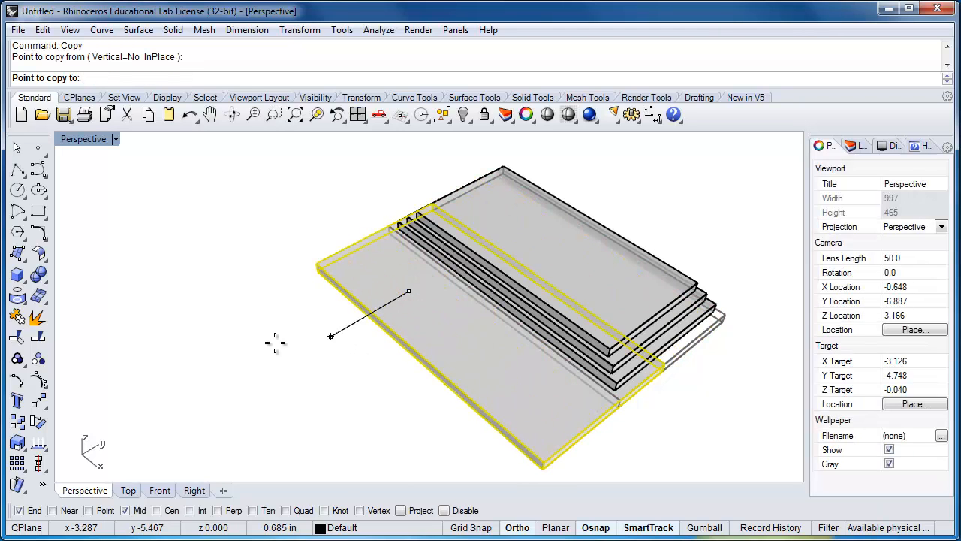
{"action": "left_click", "coordinate": [201, 361]}
{"action": "key", "text": "Return"}
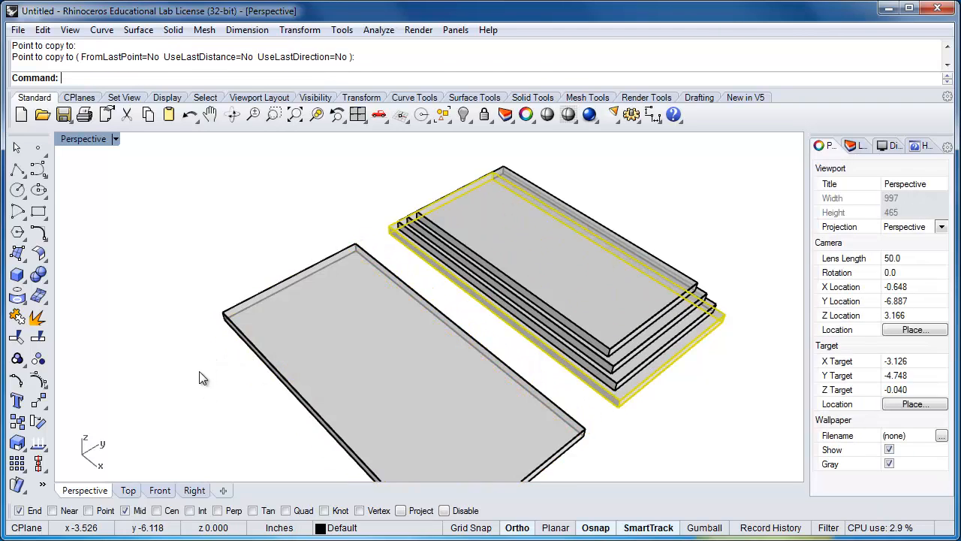
{"action": "key", "text": "Escape"}
Copy the single base plate directly on top of itself, from its lower corner endpoint to the upper corner endpoint
{"action": "scroll", "coordinate": [262, 383], "scroll_direction": "down", "scroll_amount": 3}
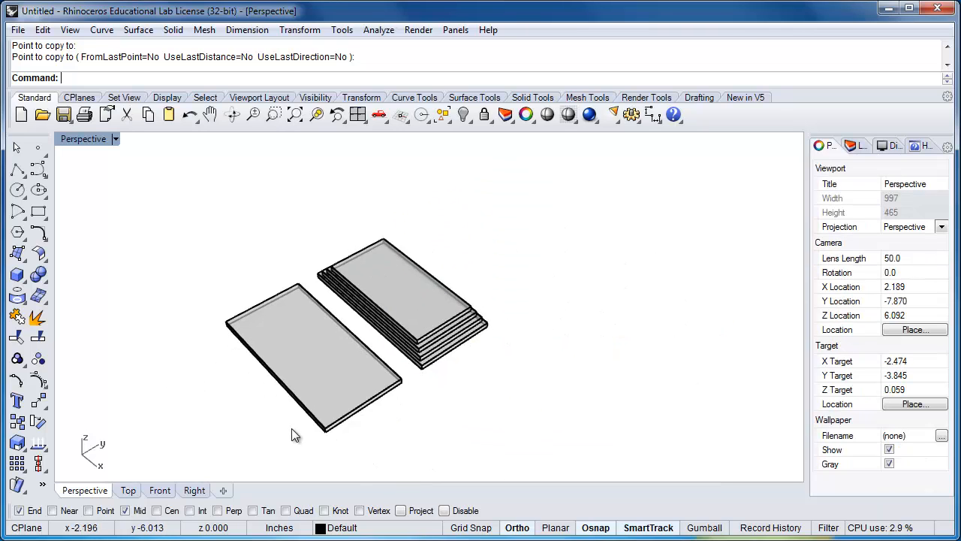
{"action": "scroll", "coordinate": [299, 428], "scroll_direction": "up", "scroll_amount": 3}
{"action": "scroll", "coordinate": [321, 293], "scroll_direction": "up", "scroll_amount": 2}
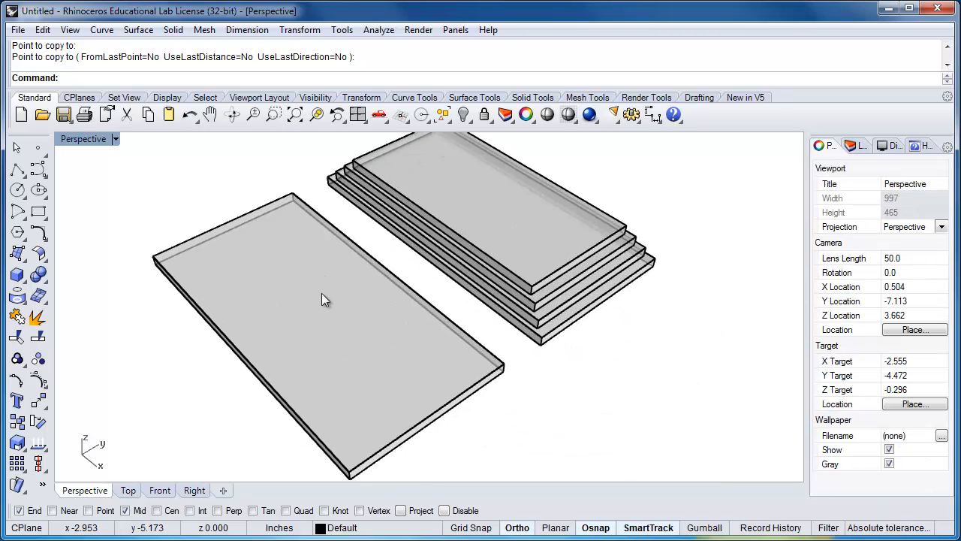
{"action": "scroll", "coordinate": [330, 299], "scroll_direction": "down", "scroll_amount": 2}
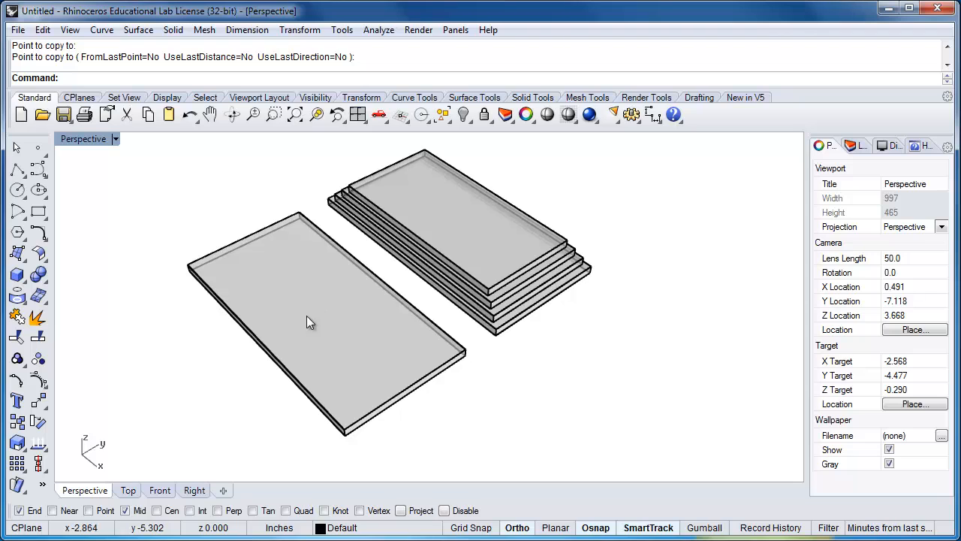
{"action": "left_click", "coordinate": [367, 415]}
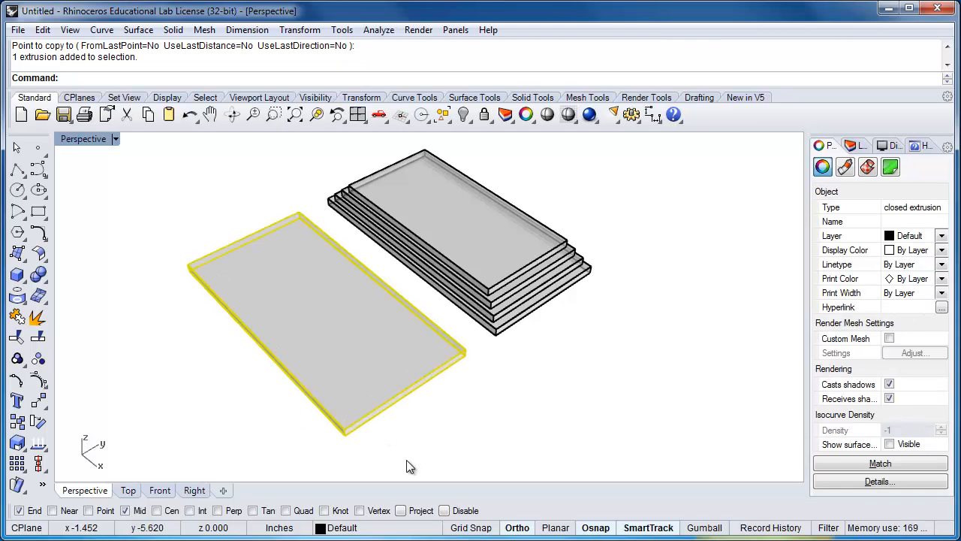
{"action": "key", "text": "Return"}
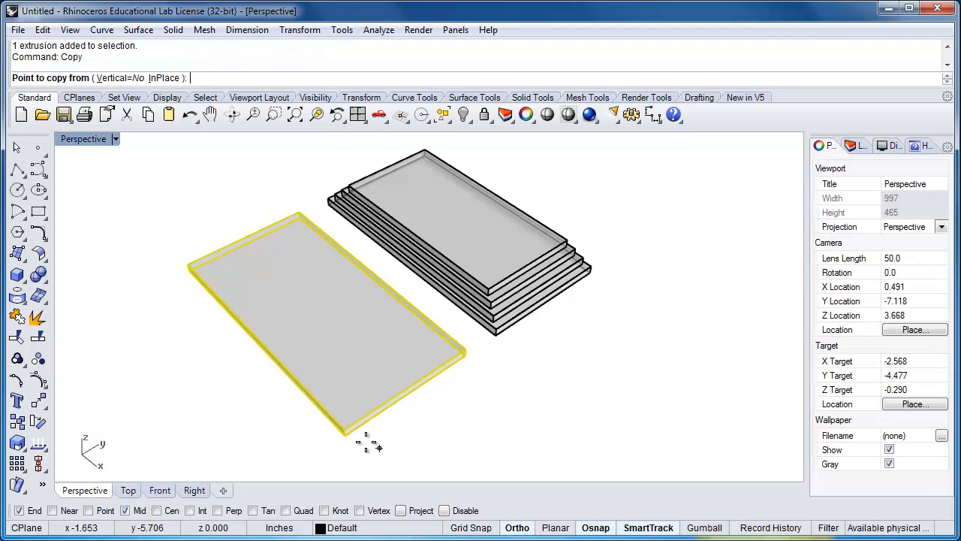
{"action": "scroll", "coordinate": [358, 439], "scroll_direction": "up", "scroll_amount": 4}
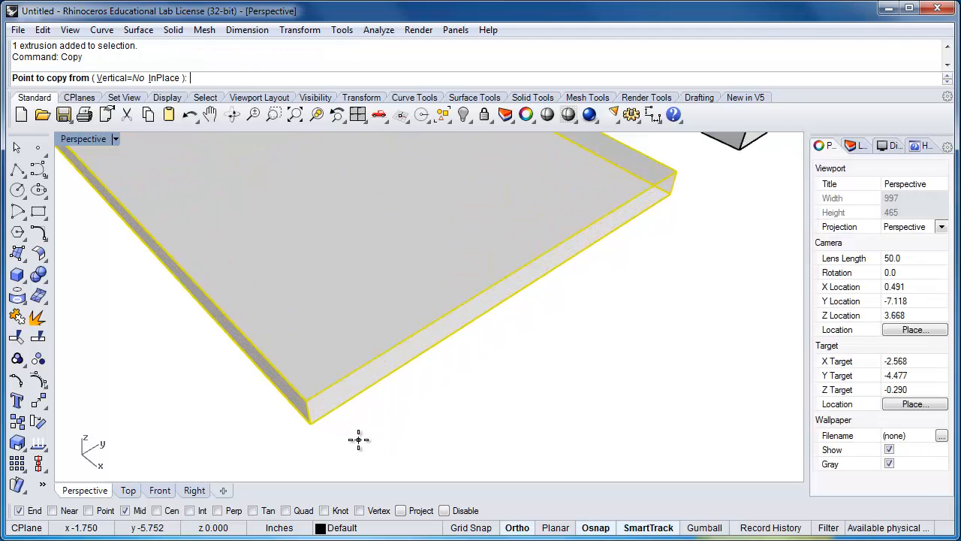
{"action": "left_click", "coordinate": [307, 417]}
{"action": "left_click", "coordinate": [303, 397]}
{"action": "right_click", "coordinate": [359, 441]}
{"action": "scroll", "coordinate": [359, 439], "scroll_direction": "down", "scroll_amount": 8}
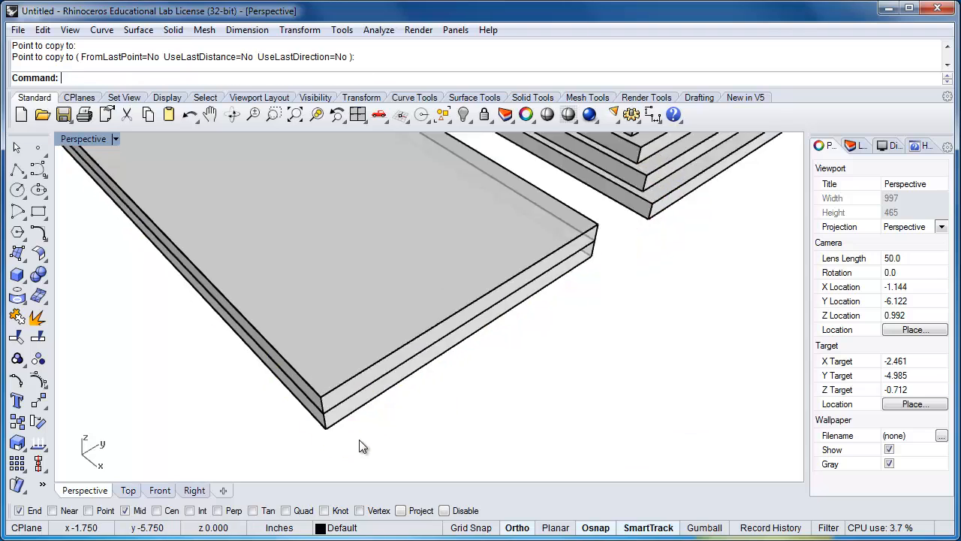
Use MoveFace to shift the second plate's long side face, on the side away from the finished stack, inward by 1/16"
{"action": "scroll", "coordinate": [293, 407], "scroll_direction": "up", "scroll_amount": 2}
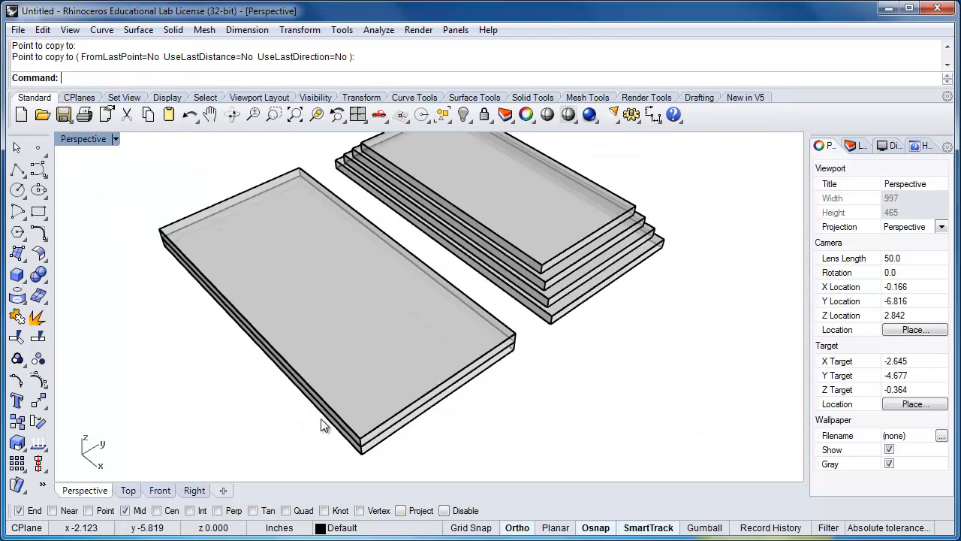
{"action": "scroll", "coordinate": [321, 425], "scroll_direction": "up", "scroll_amount": 2}
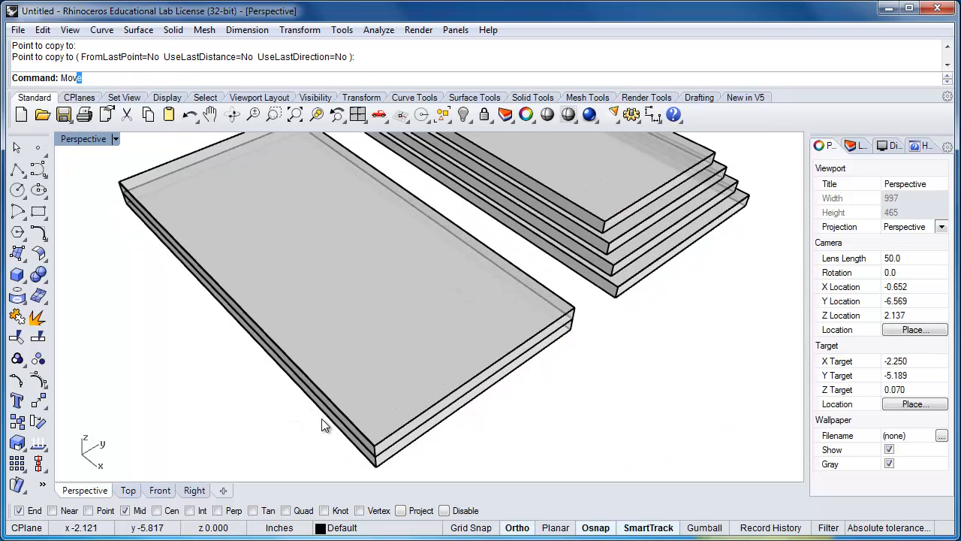
{"action": "type", "text": "Move"}
{"action": "key", "text": "Down"}
{"action": "key", "text": "Down"}
{"action": "key", "text": "Down"}
{"action": "key", "text": "Down"}
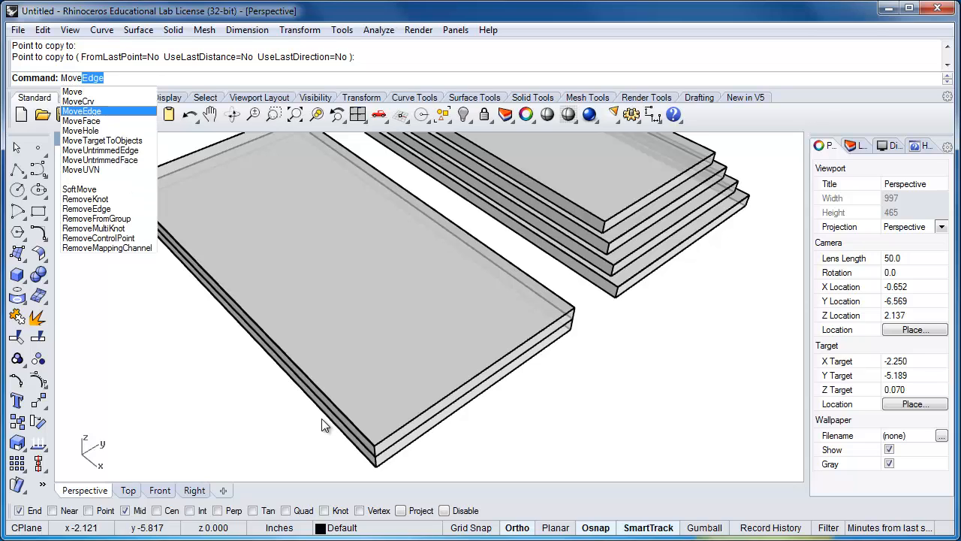
{"action": "key", "text": "Return"}
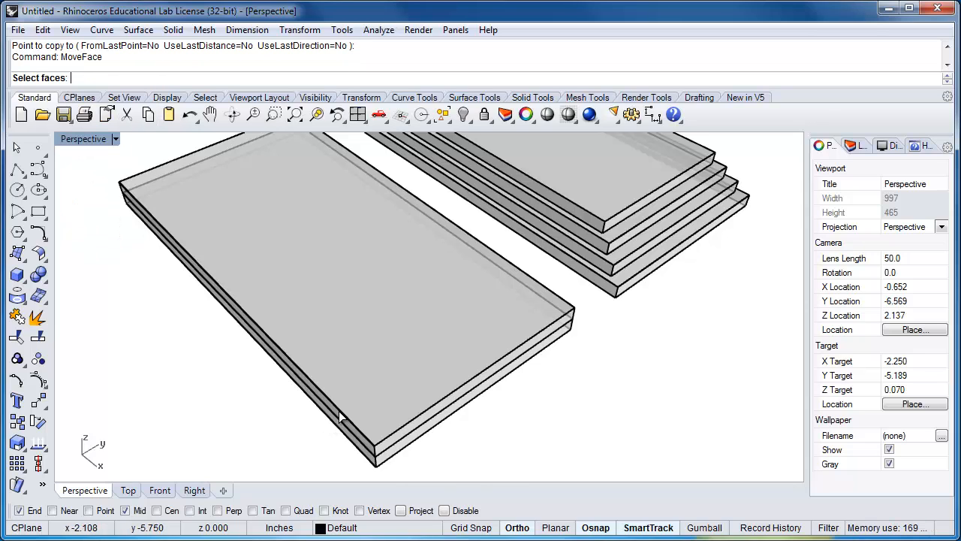
{"action": "scroll", "coordinate": [331, 415], "scroll_direction": "up", "scroll_amount": 3}
{"action": "left_click", "coordinate": [323, 405]}
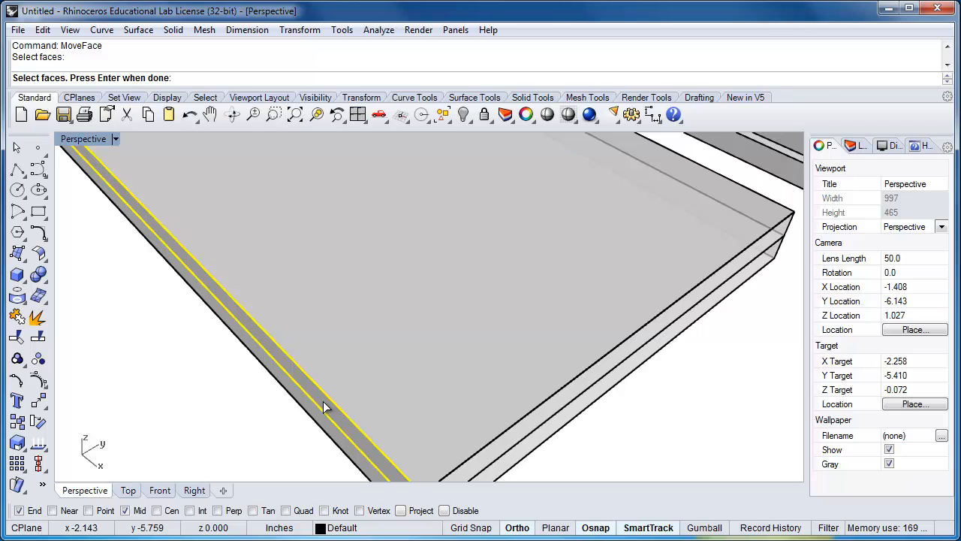
{"action": "scroll", "coordinate": [323, 406], "scroll_direction": "down", "scroll_amount": 5}
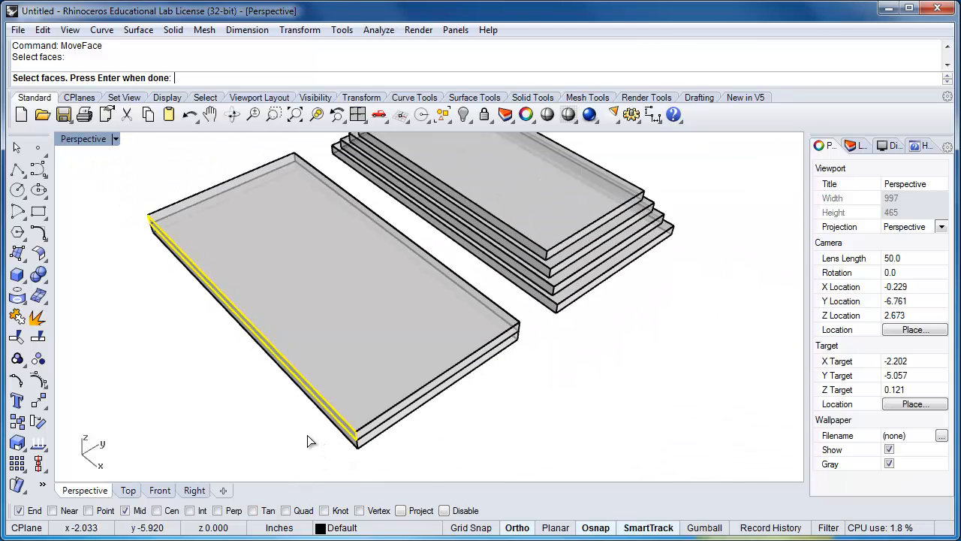
{"action": "key", "text": "Return"}
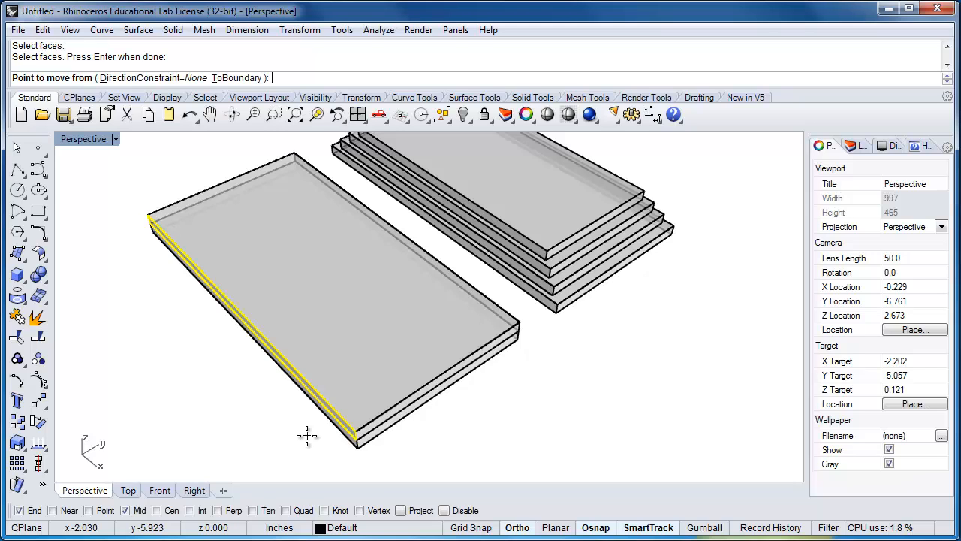
{"action": "left_click", "coordinate": [356, 432]}
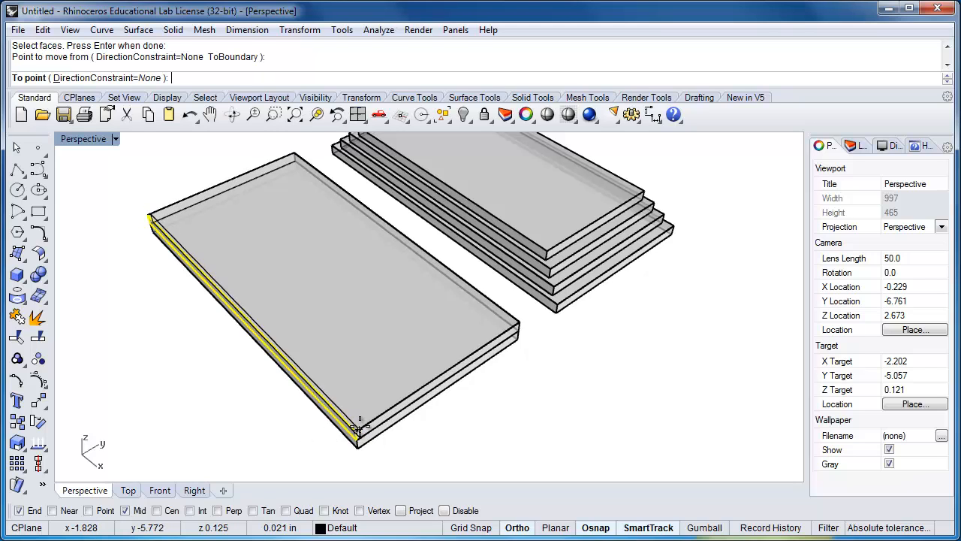
{"action": "type", "text": "1/16\""}
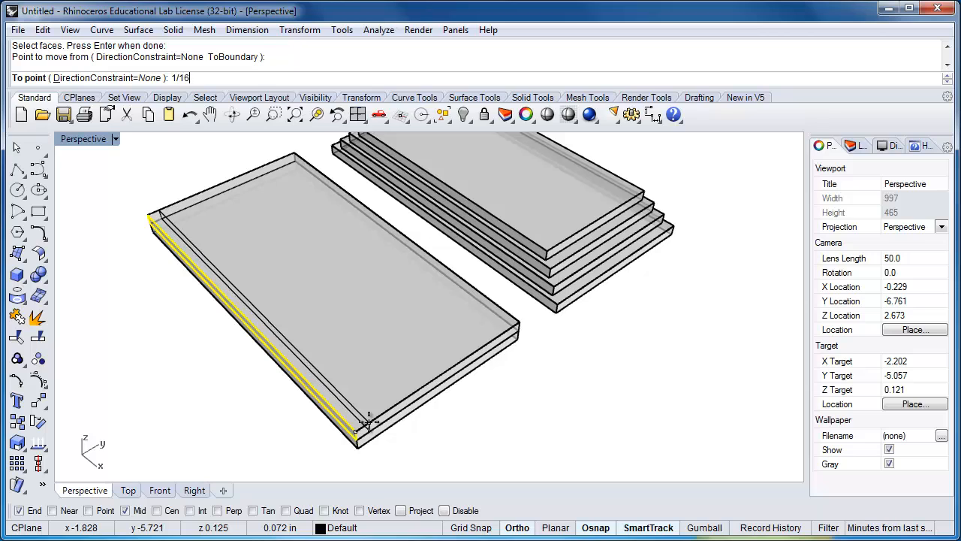
{"action": "key", "text": "Return"}
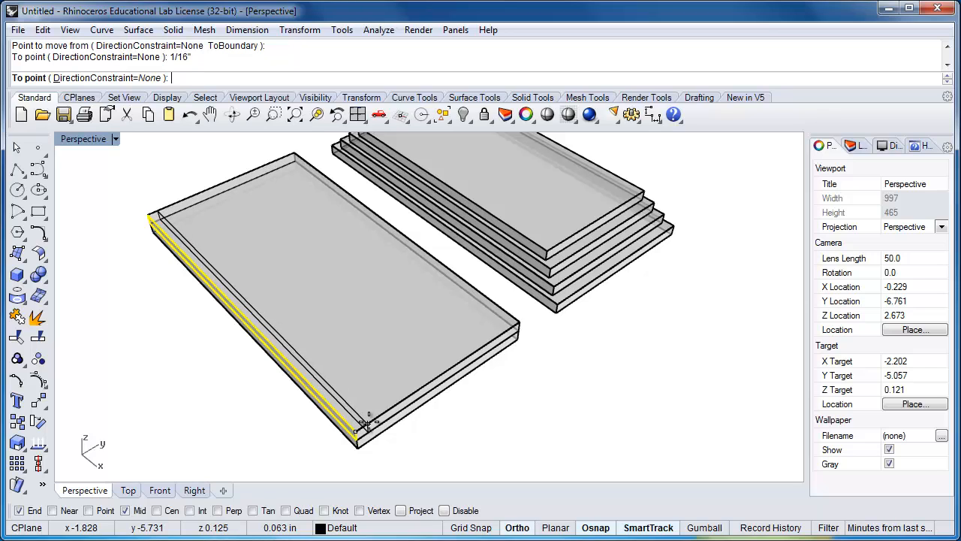
{"action": "left_click", "coordinate": [368, 425]}
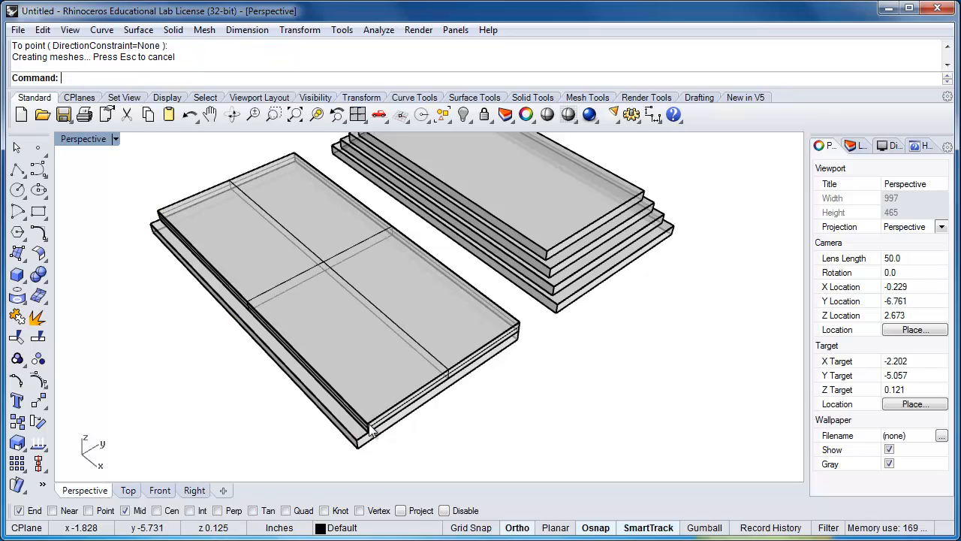
Copy the shortened second plate up onto itself, from its lower corner endpoint to the upper one, as the third plate
{"action": "right_click_drag", "start_coordinate": [399, 443], "coordinate": [389, 426]}
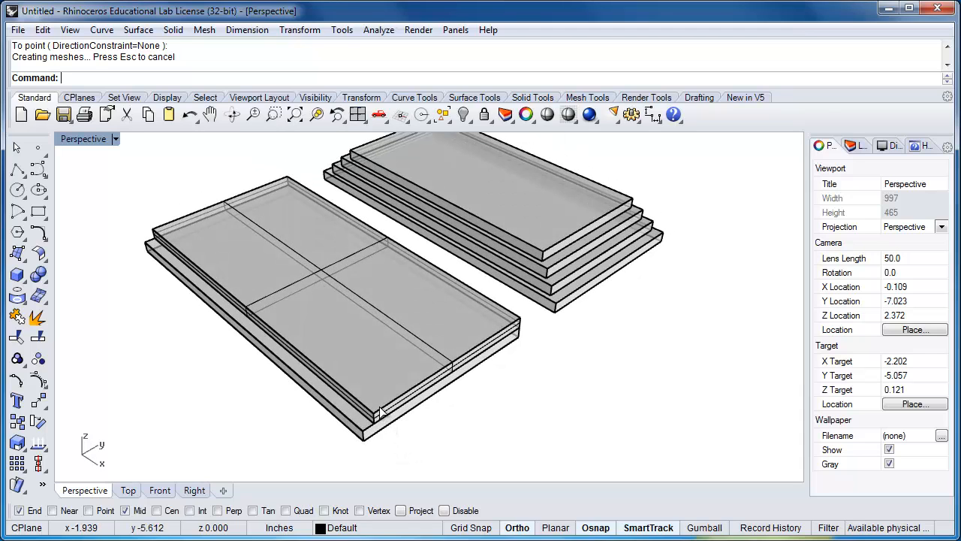
{"action": "left_click", "coordinate": [381, 413]}
{"action": "type", "text": "Copy"}
{"action": "key", "text": "Return"}
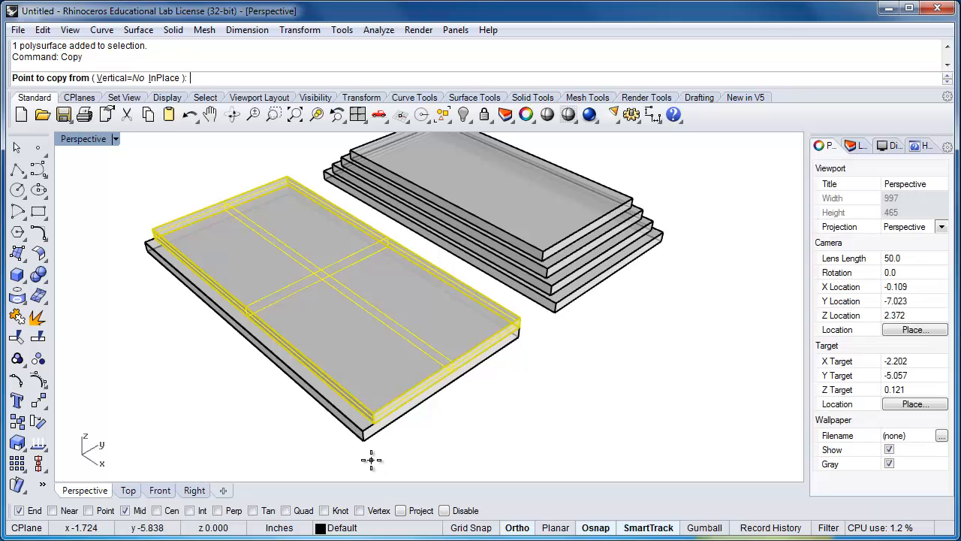
{"action": "scroll", "coordinate": [541, 334], "scroll_direction": "up", "scroll_amount": 5}
{"action": "left_click", "coordinate": [502, 334]}
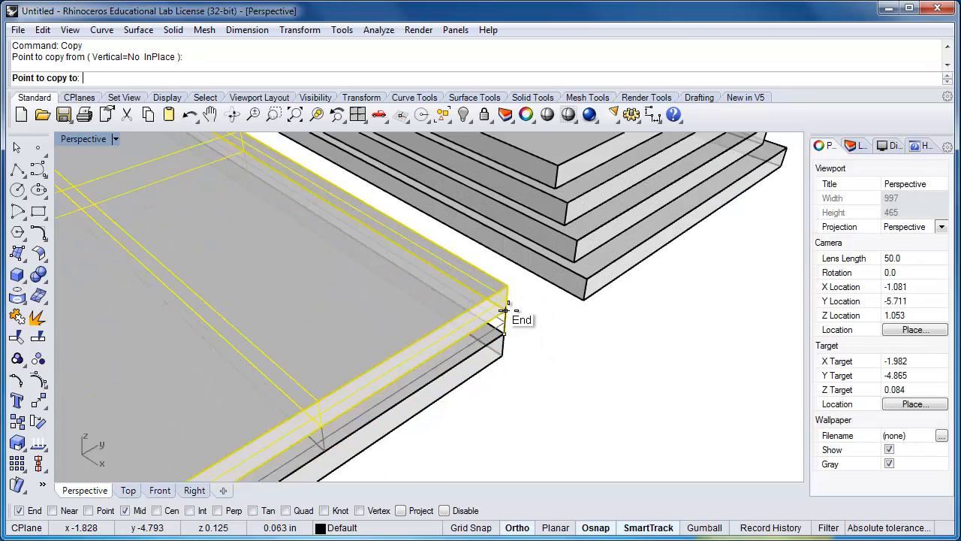
{"action": "left_click", "coordinate": [547, 337]}
{"action": "key", "text": "Return"}
{"action": "scroll", "coordinate": [543, 349], "scroll_direction": "down", "scroll_amount": 5}
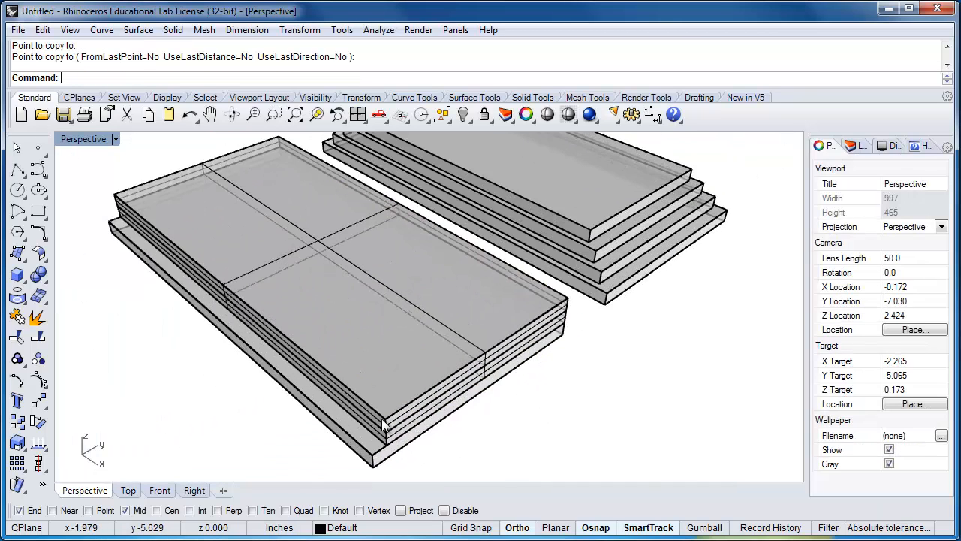
Use MoveFace to shift the third plate's outer long side face inward by 1/16 inch
{"action": "scroll", "coordinate": [380, 434], "scroll_direction": "up", "scroll_amount": 2}
{"action": "type", "text": "Mov"}
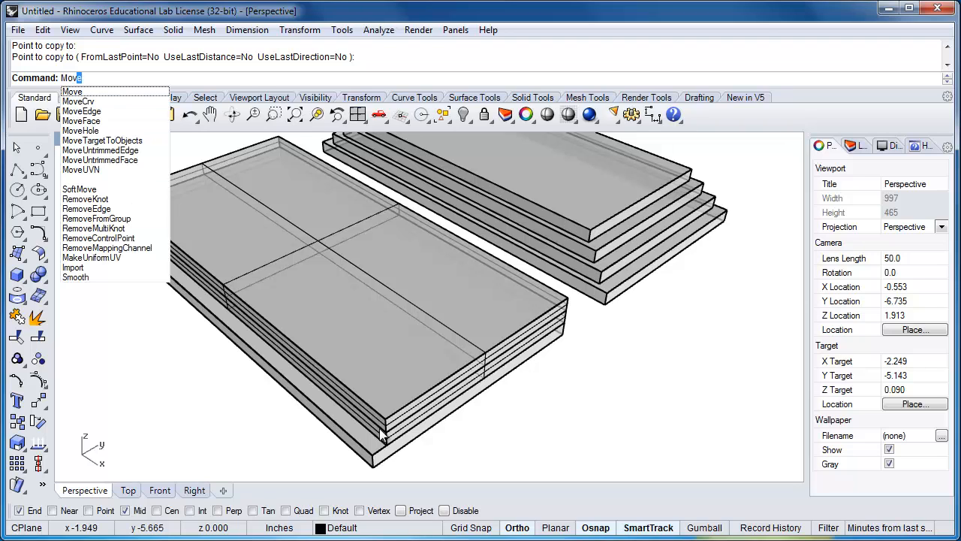
{"action": "key", "text": "Down"}
{"action": "key", "text": "Down"}
{"action": "key", "text": "Down"}
{"action": "key", "text": "Return"}
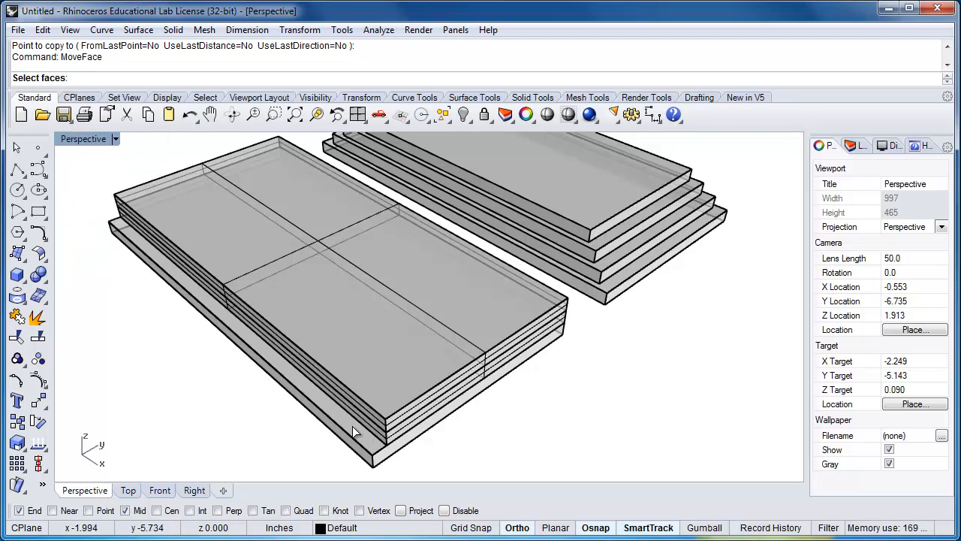
{"action": "left_click", "coordinate": [366, 413]}
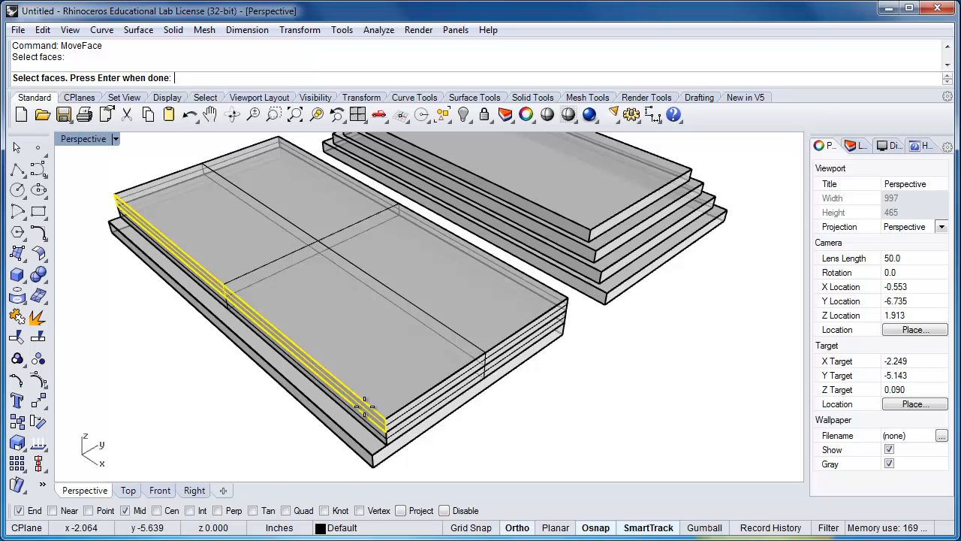
{"action": "key", "text": "Return"}
{"action": "left_click", "coordinate": [384, 414]}
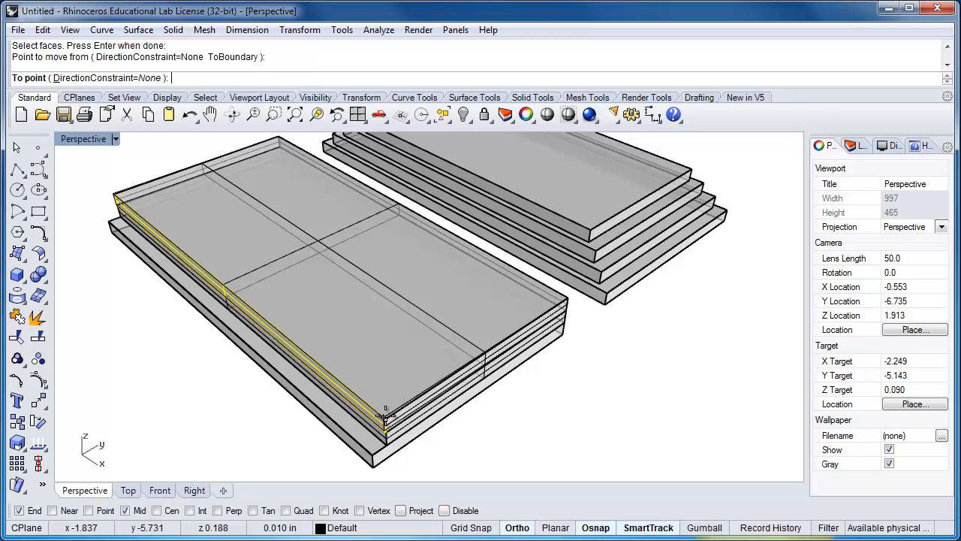
{"action": "type", "text": "1/16"}
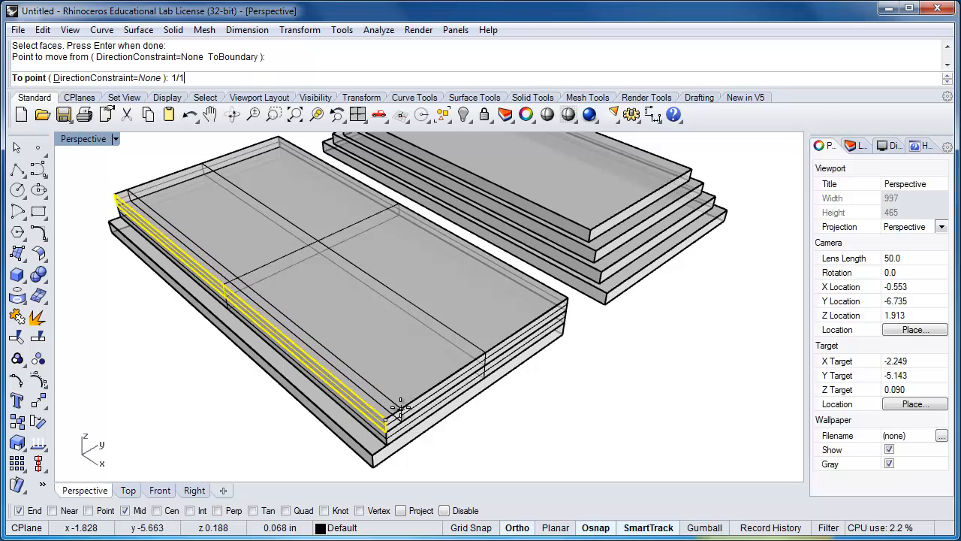
{"action": "key", "text": "Return"}
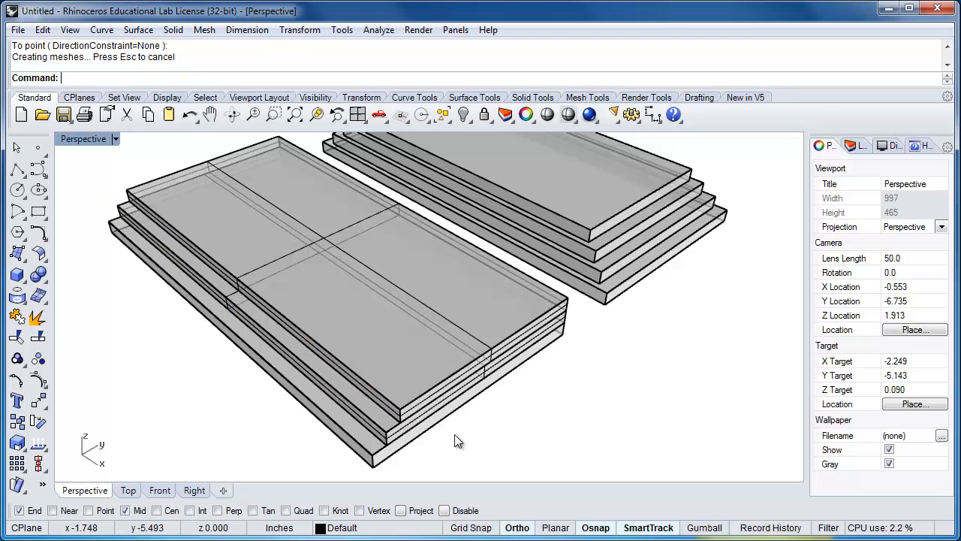
Copy the third plate directly on top of itself by its corner endpoints as the fourth plate
{"action": "left_click", "coordinate": [439, 385]}
{"action": "type", "text": "Copy"}
{"action": "key", "text": "Return"}
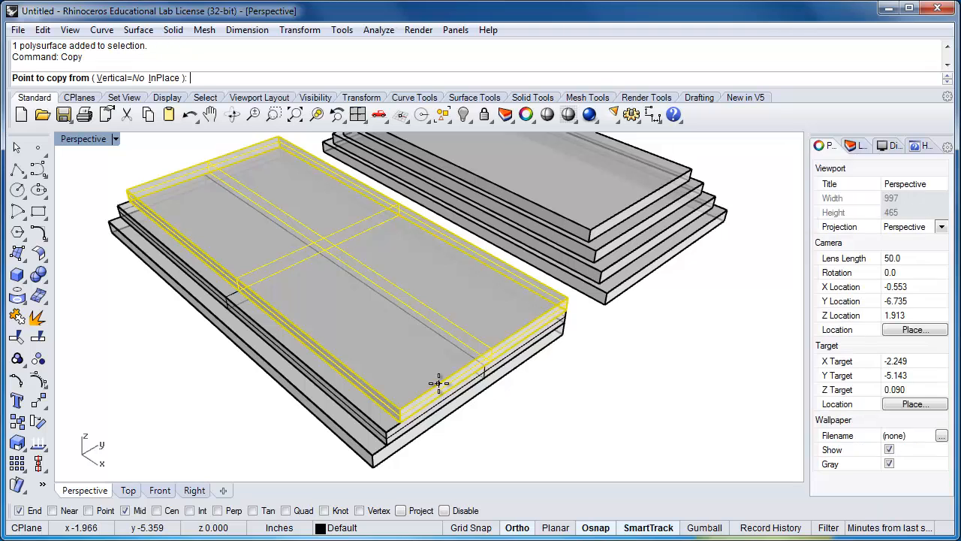
{"action": "left_click", "coordinate": [560, 308]}
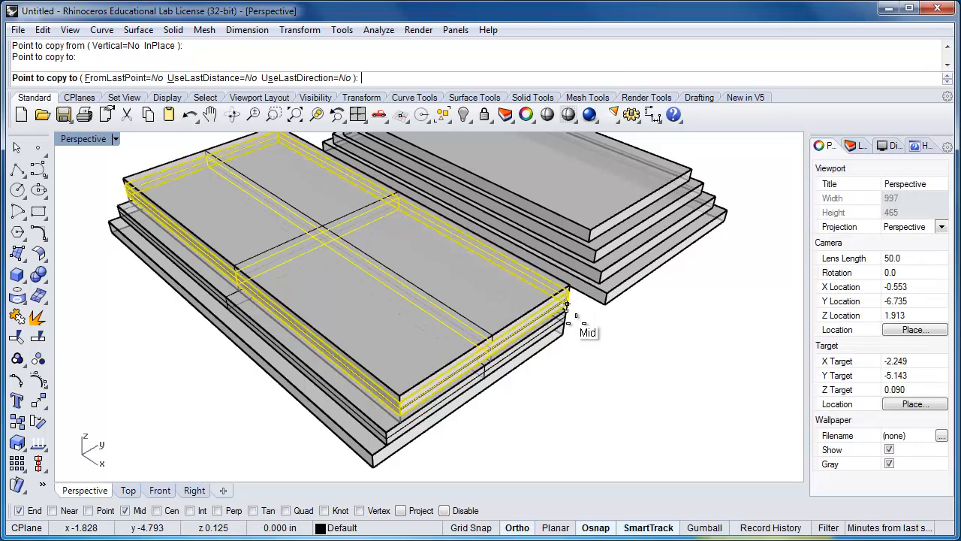
{"action": "left_click", "coordinate": [577, 325]}
{"action": "key", "text": "Return"}
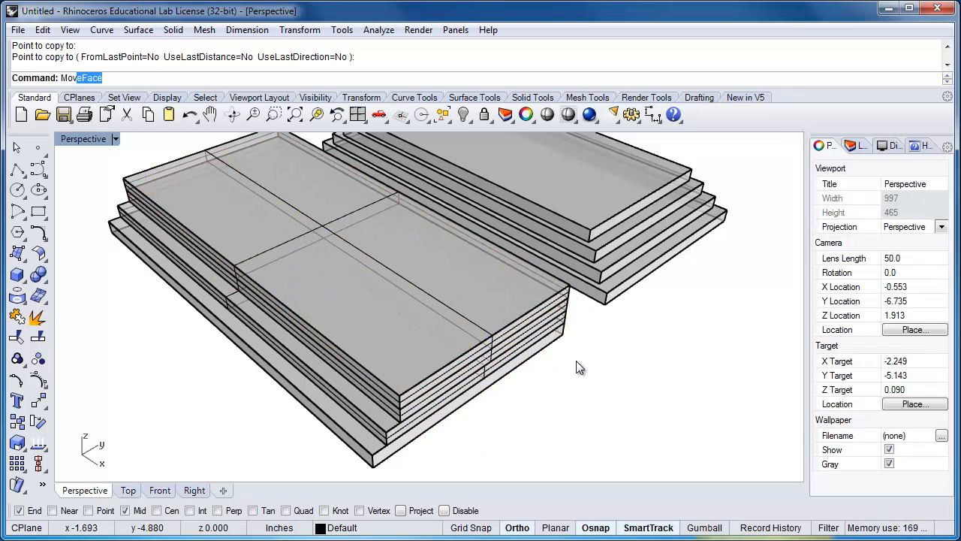
Use MoveFace to shift the fourth plate's outer long side face inward by 1/16 inch
{"action": "type", "text": "Mo"}
{"action": "key", "text": "Return"}
{"action": "left_click", "coordinate": [391, 397]}
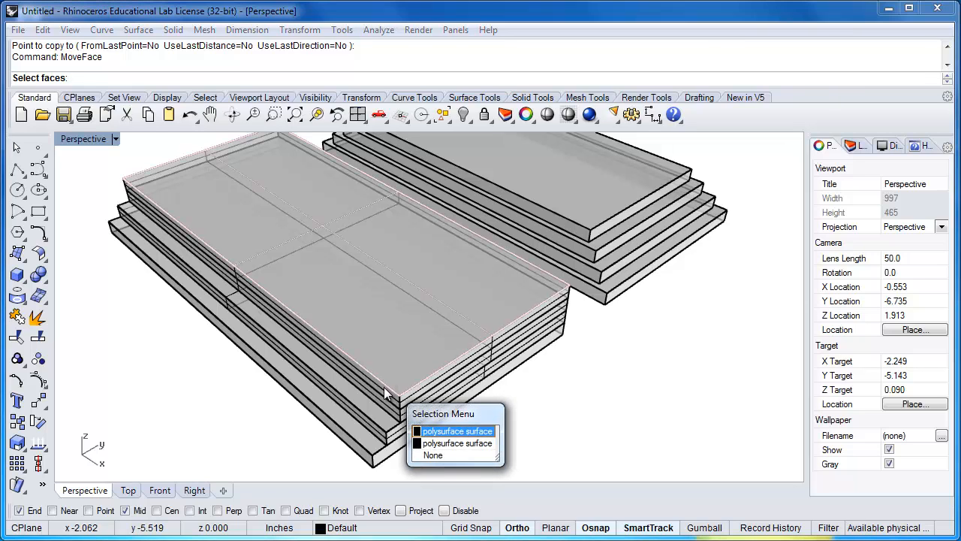
{"action": "left_click", "coordinate": [444, 444]}
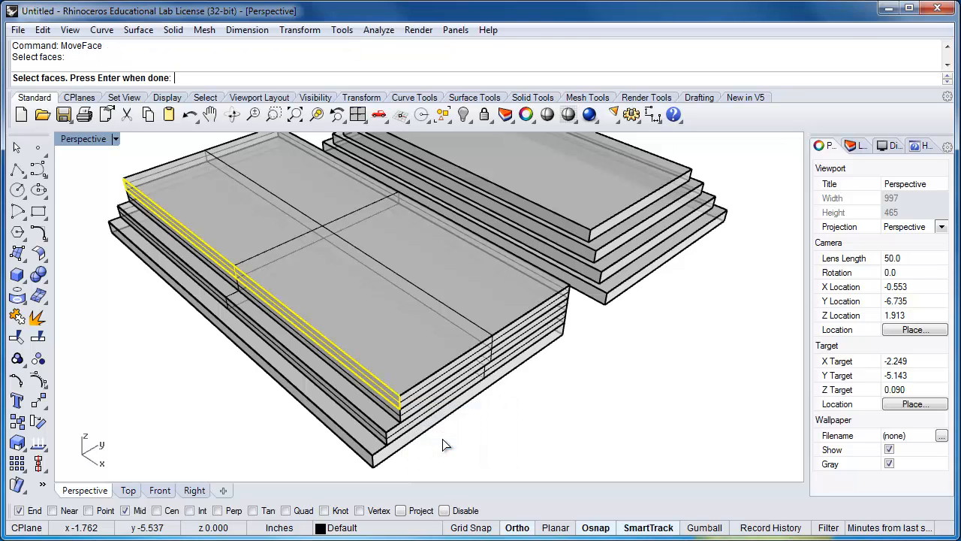
{"action": "key", "text": "Return"}
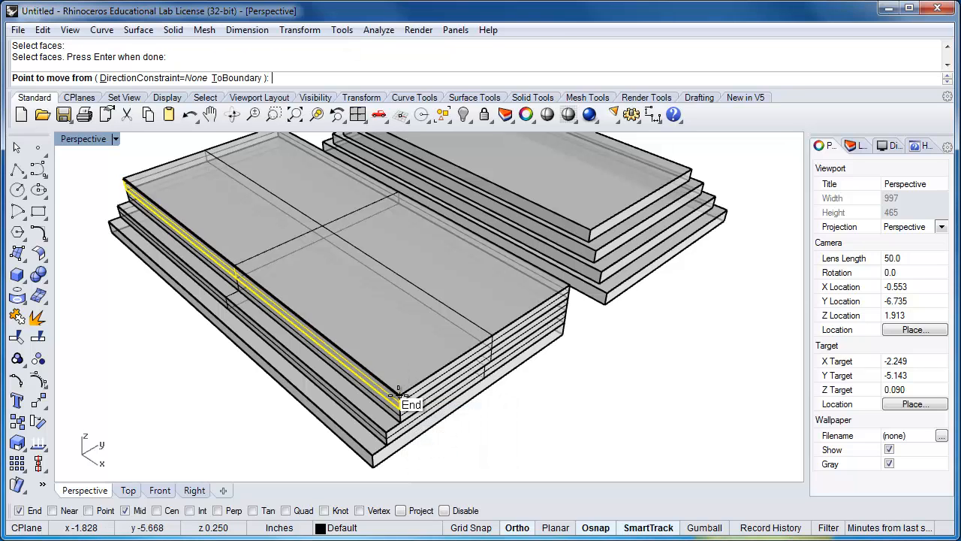
{"action": "left_click", "coordinate": [401, 391]}
{"action": "type", "text": "1/16"}
{"action": "key", "text": "Return"}
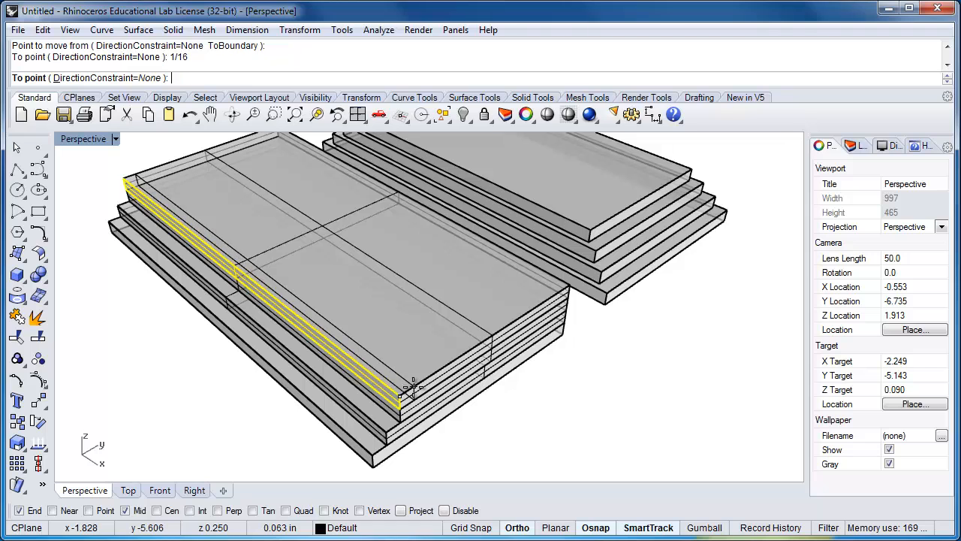
{"action": "left_click", "coordinate": [414, 387]}
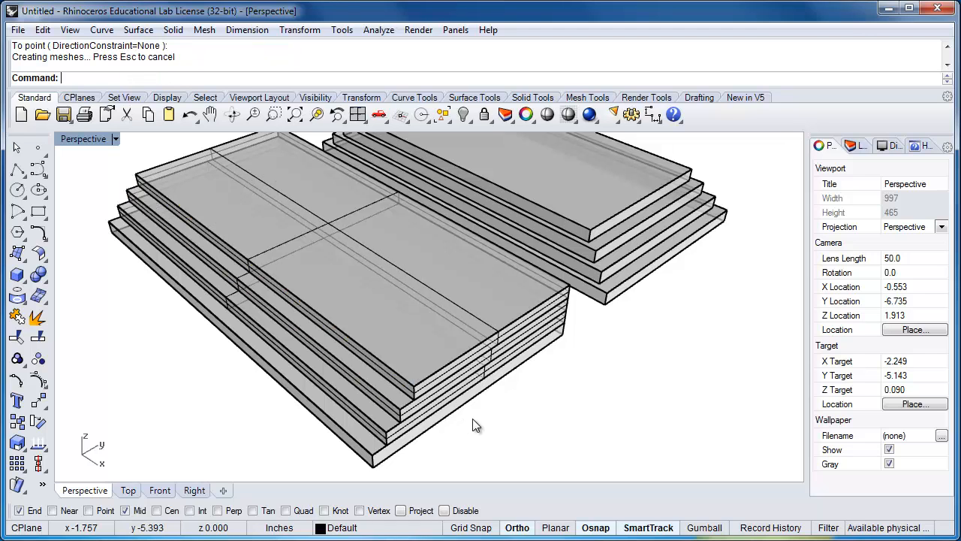
Select all four plates of the one-side stepped stack and move them slightly farther away from the inset stack
{"action": "right_click_drag", "start_coordinate": [500, 408], "coordinate": [461, 423]}
{"action": "left_click_drag", "start_coordinate": [460, 424], "coordinate": [372, 346]}
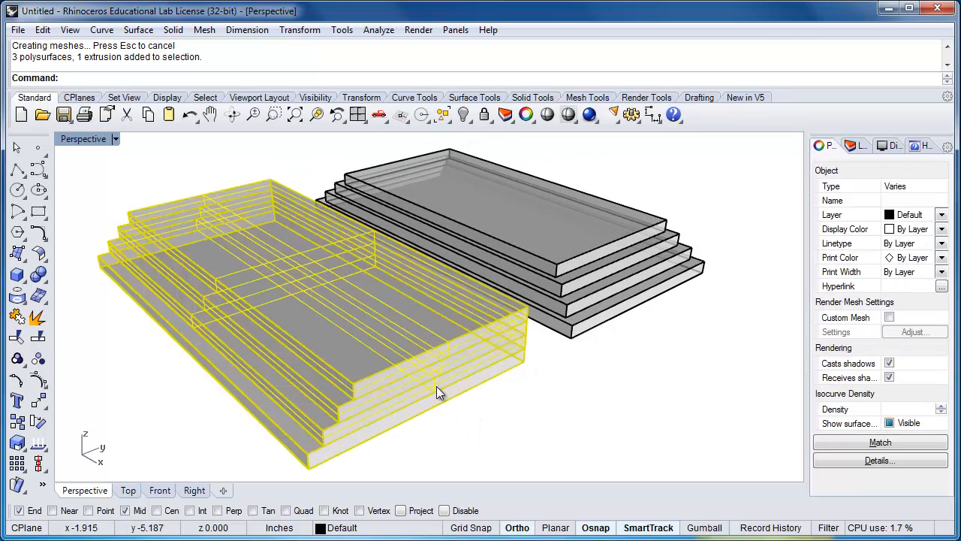
{"action": "scroll", "coordinate": [440, 382], "scroll_direction": "down", "scroll_amount": 2}
{"action": "right_click_drag", "start_coordinate": [440, 382], "coordinate": [461, 408]}
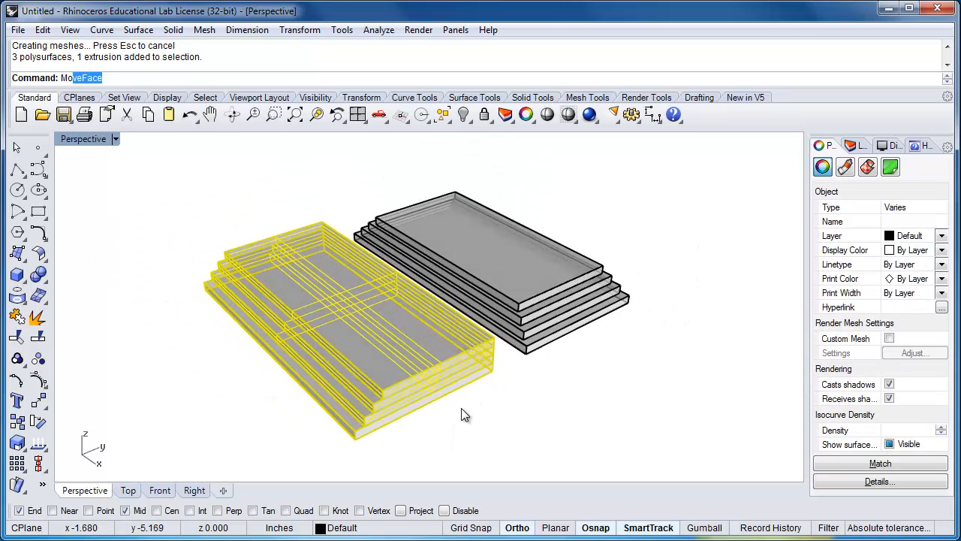
{"action": "type", "text": "ve"}
{"action": "key", "text": "Return"}
{"action": "left_click", "coordinate": [461, 406]}
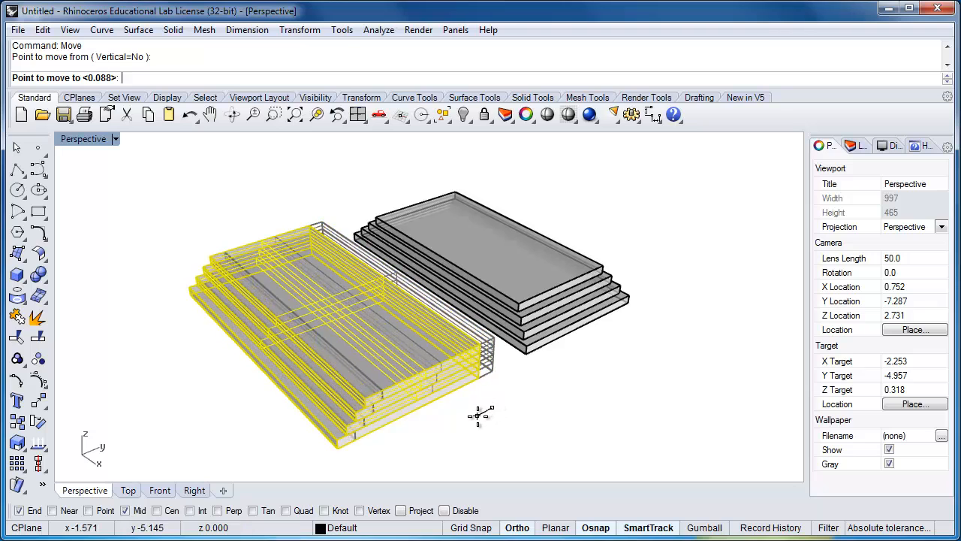
{"action": "left_click", "coordinate": [514, 430]}
Copy the second stack's bottom plate about 1.5 inches outward, to the side away from the inset stack, as the base of a third stack
{"action": "scroll", "coordinate": [546, 399], "scroll_direction": "down", "scroll_amount": 2}
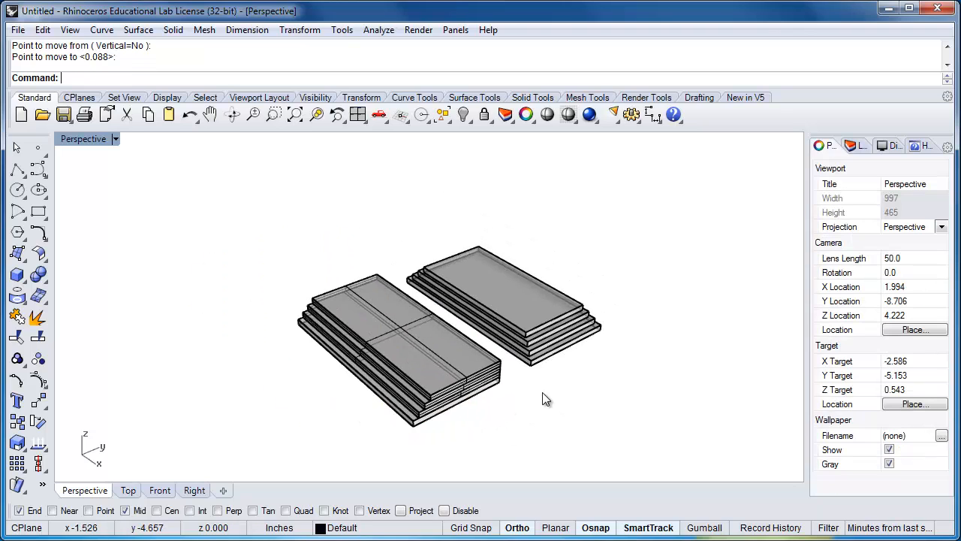
{"action": "right_click_drag", "start_coordinate": [506, 436], "coordinate": [496, 392], "text": "shift"}
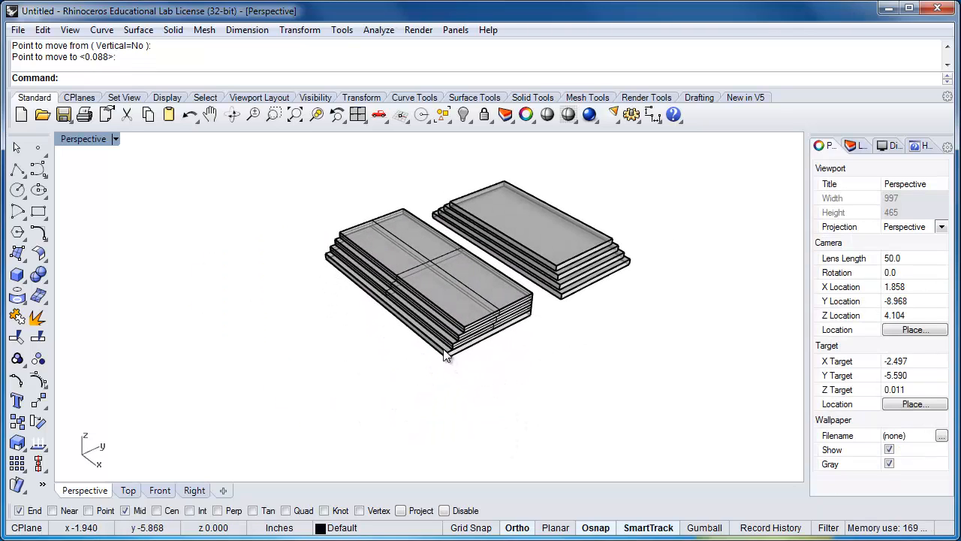
{"action": "left_click", "coordinate": [445, 356]}
{"action": "type", "text": "Copy"}
{"action": "key", "text": "Return"}
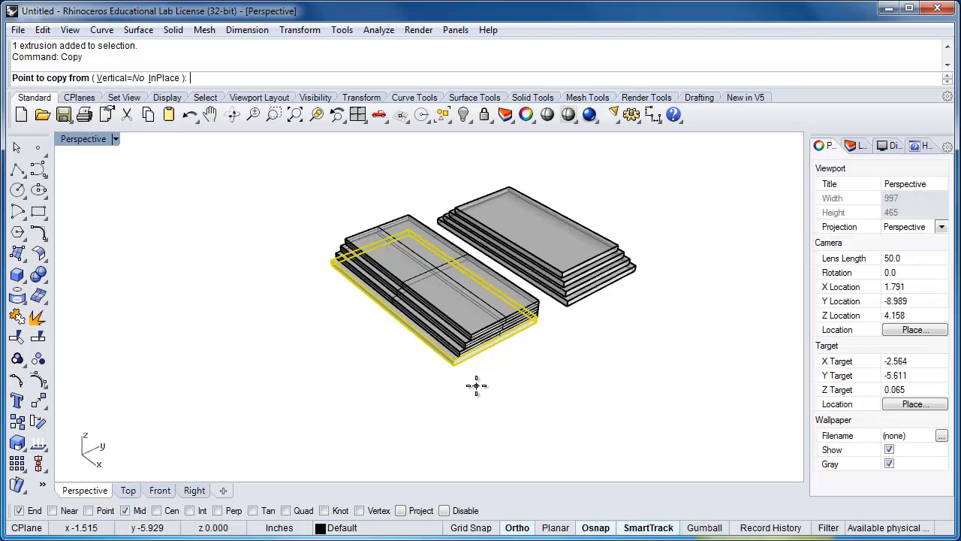
{"action": "left_click", "coordinate": [529, 376]}
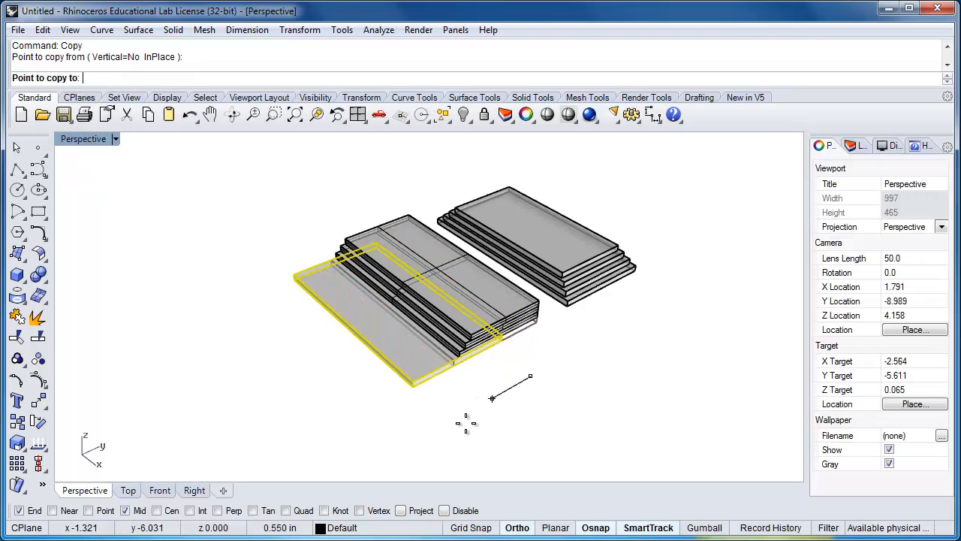
{"action": "left_click", "coordinate": [383, 461]}
{"action": "key", "text": "Return"}
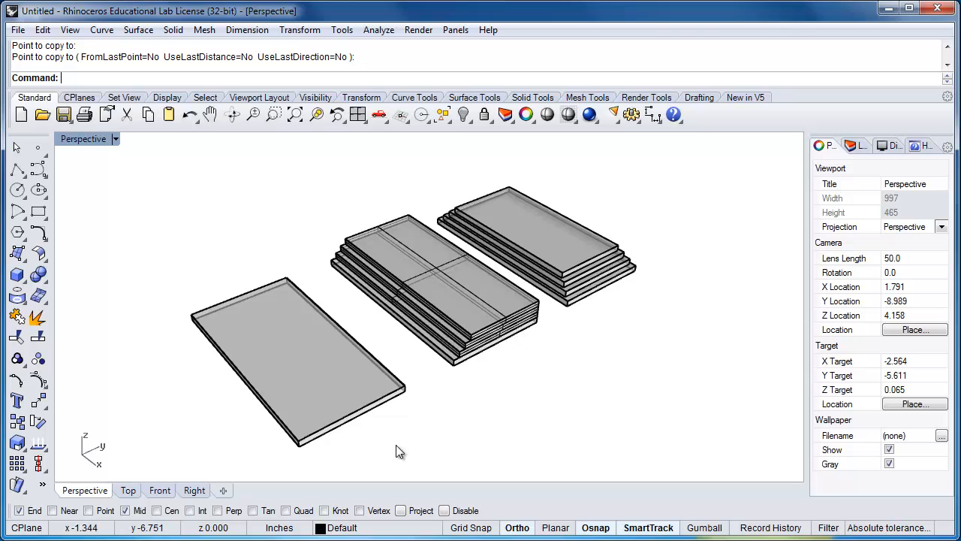
Copy the third stack's base plate directly on top of itself, from its lower corner endpoint to the upper one
{"action": "right_click_drag", "start_coordinate": [386, 422], "coordinate": [447, 405], "text": "shift"}
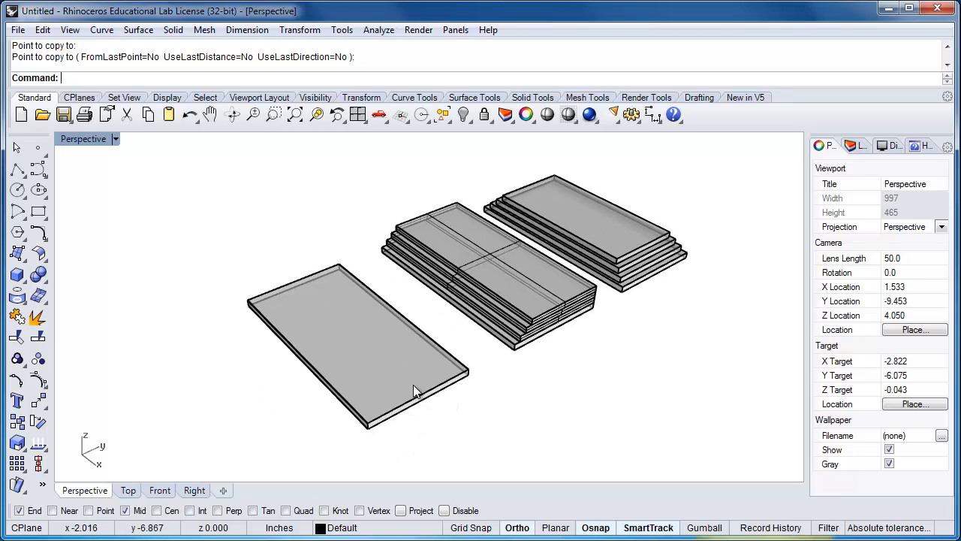
{"action": "left_click", "coordinate": [414, 385]}
{"action": "scroll", "coordinate": [373, 344], "scroll_direction": "up", "scroll_amount": 2}
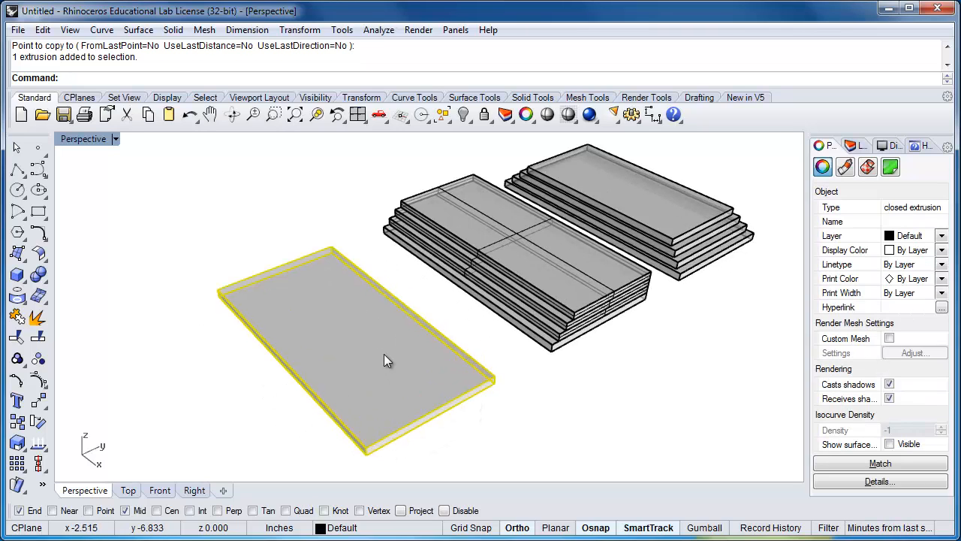
{"action": "type", "text": "Copy"}
{"action": "key", "text": "Return"}
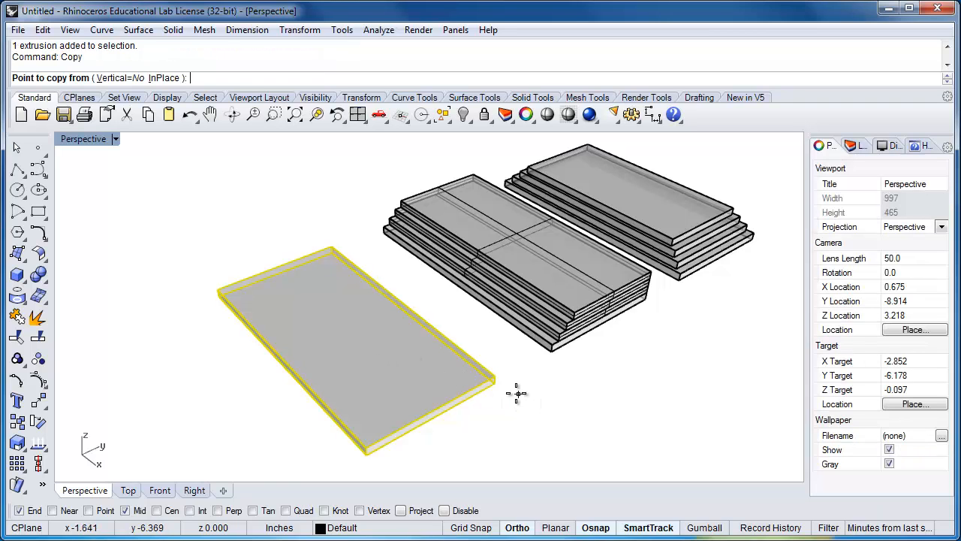
{"action": "scroll", "coordinate": [511, 387], "scroll_direction": "up", "scroll_amount": 2}
{"action": "left_click", "coordinate": [479, 372]}
{"action": "left_click", "coordinate": [479, 357]}
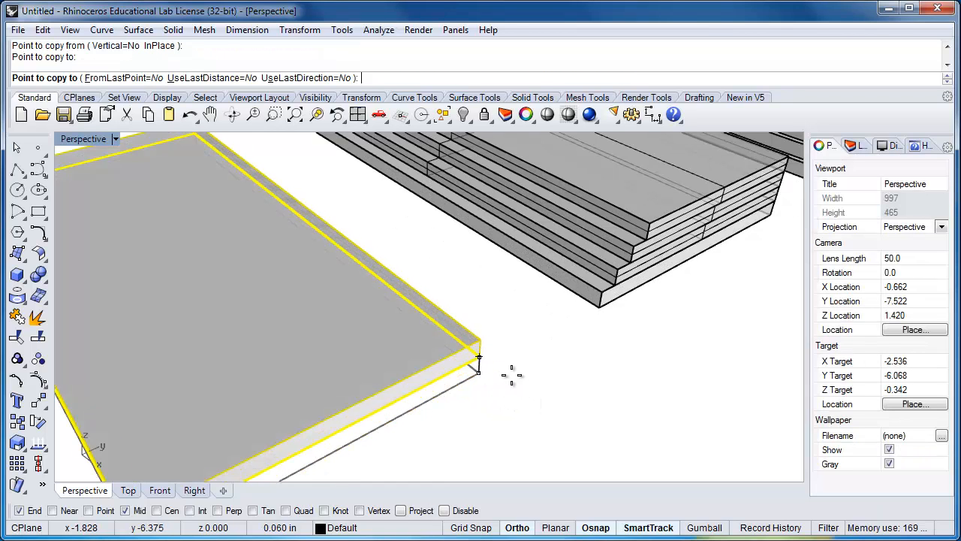
{"action": "right_click", "coordinate": [507, 386]}
Rotate the third stack's upper plate about 1.5° clockwise around its far top corner nearest the second stack, using the near corner as reference
{"action": "scroll", "coordinate": [509, 386], "scroll_direction": "down", "scroll_amount": 5}
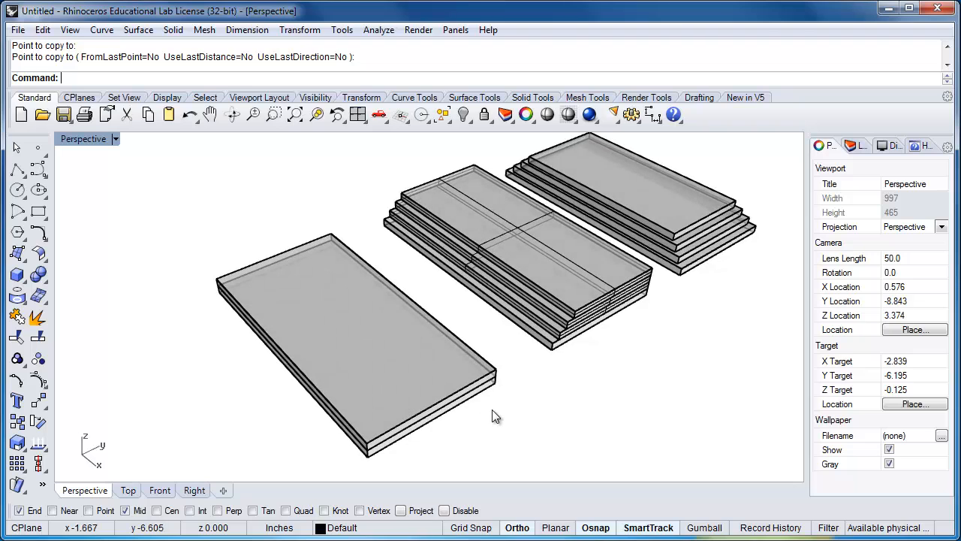
{"action": "type", "text": "Rotate"}
{"action": "key", "text": "Return"}
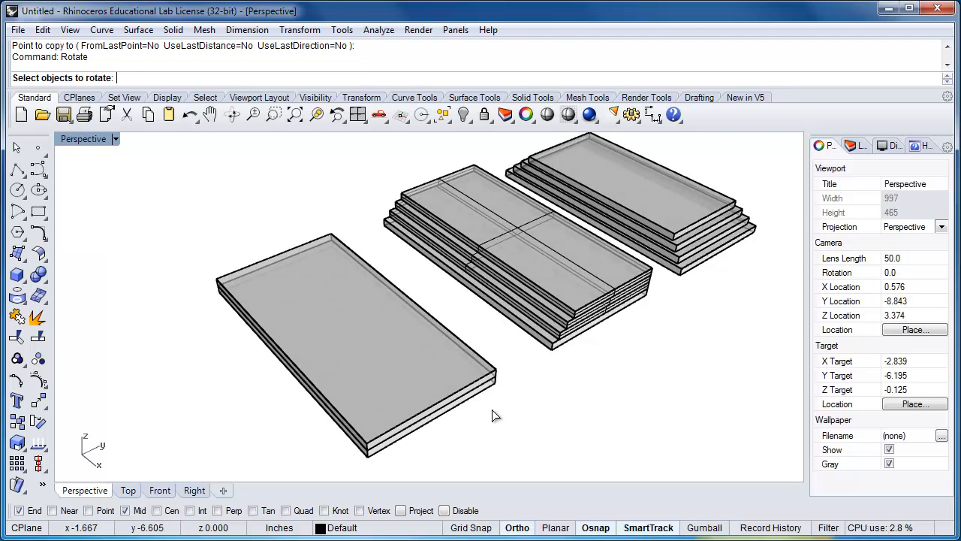
{"action": "left_click", "coordinate": [442, 323]}
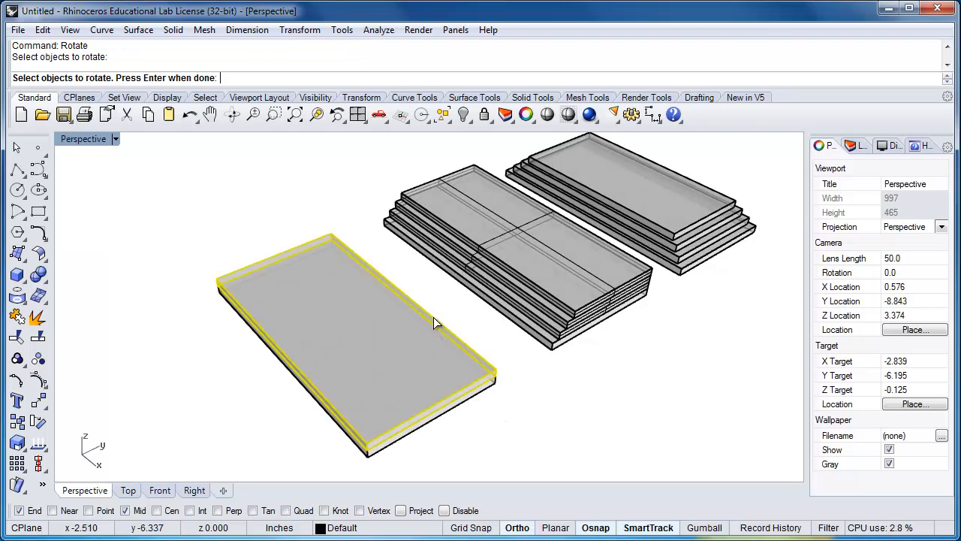
{"action": "scroll", "coordinate": [335, 248], "scroll_direction": "up", "scroll_amount": 5}
{"action": "key", "text": "Return"}
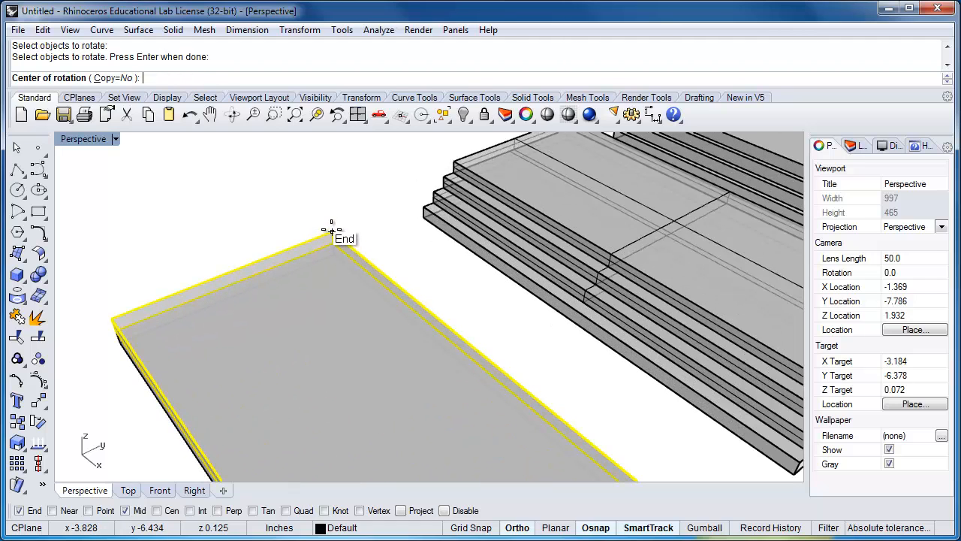
{"action": "left_click", "coordinate": [331, 228]}
{"action": "scroll", "coordinate": [329, 229], "scroll_direction": "down", "scroll_amount": 5}
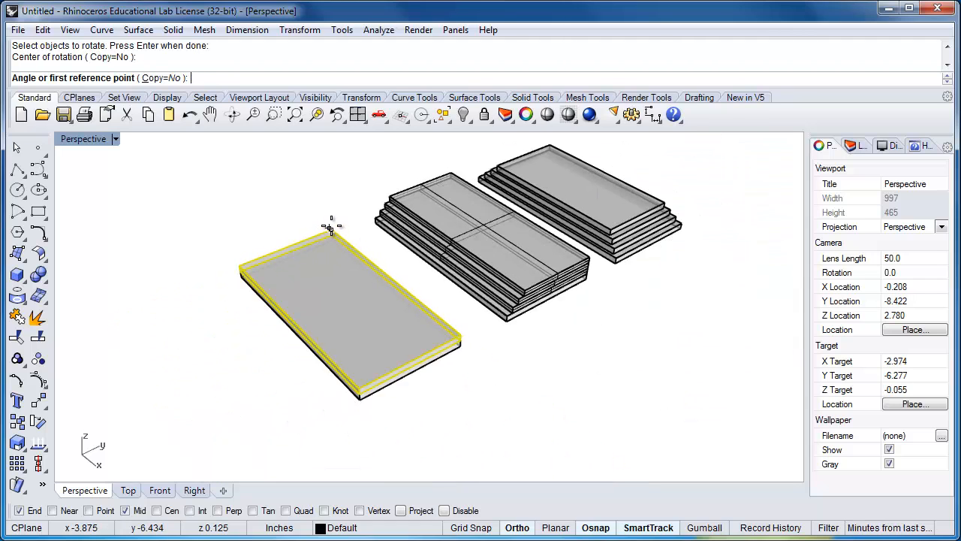
{"action": "right_click_drag", "start_coordinate": [450, 354], "coordinate": [440, 358]}
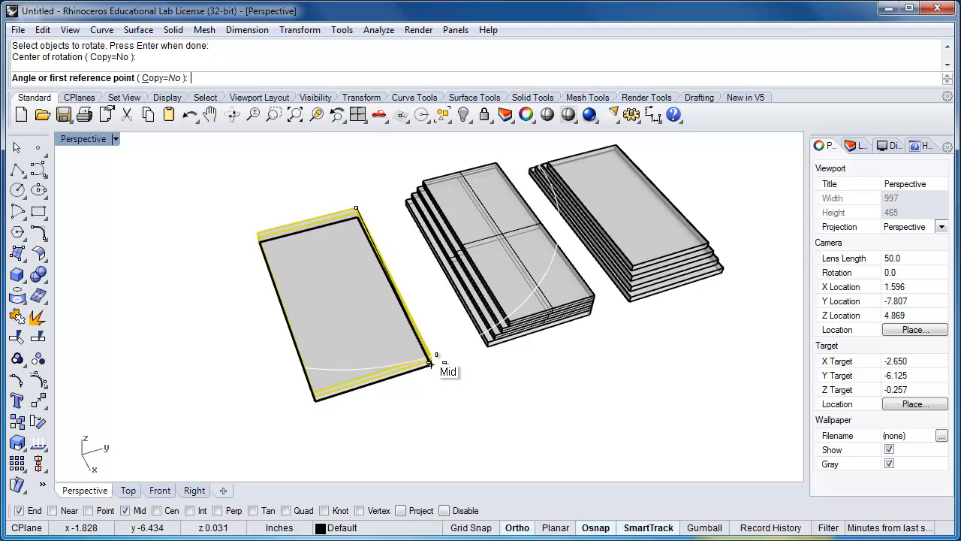
{"action": "scroll", "coordinate": [431, 346], "scroll_direction": "up", "scroll_amount": 2}
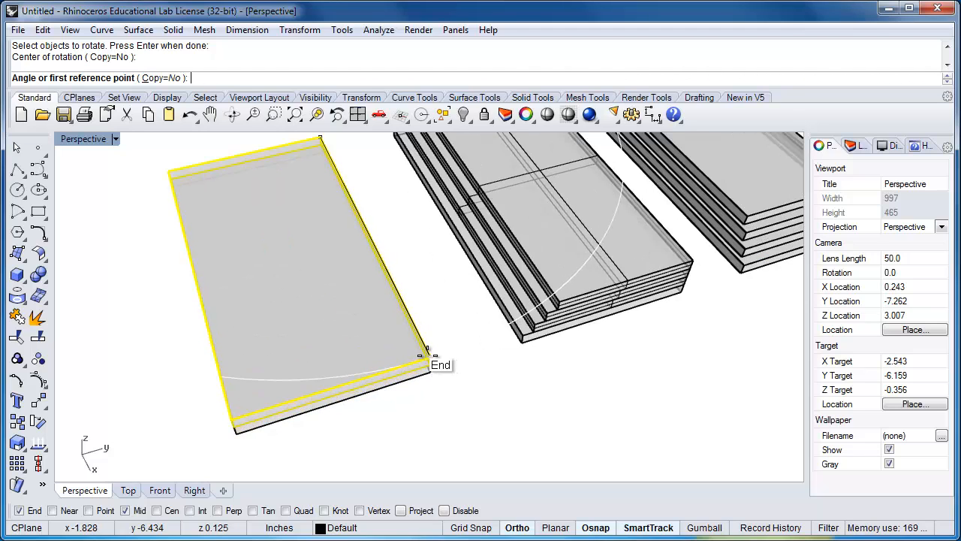
{"action": "left_click", "coordinate": [429, 359]}
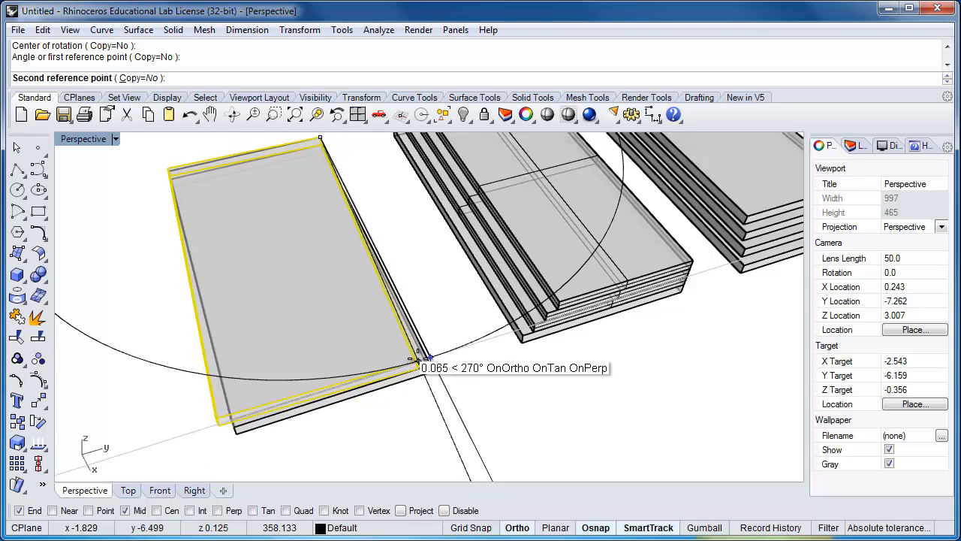
{"action": "scroll", "coordinate": [417, 359], "scroll_direction": "up", "scroll_amount": 2}
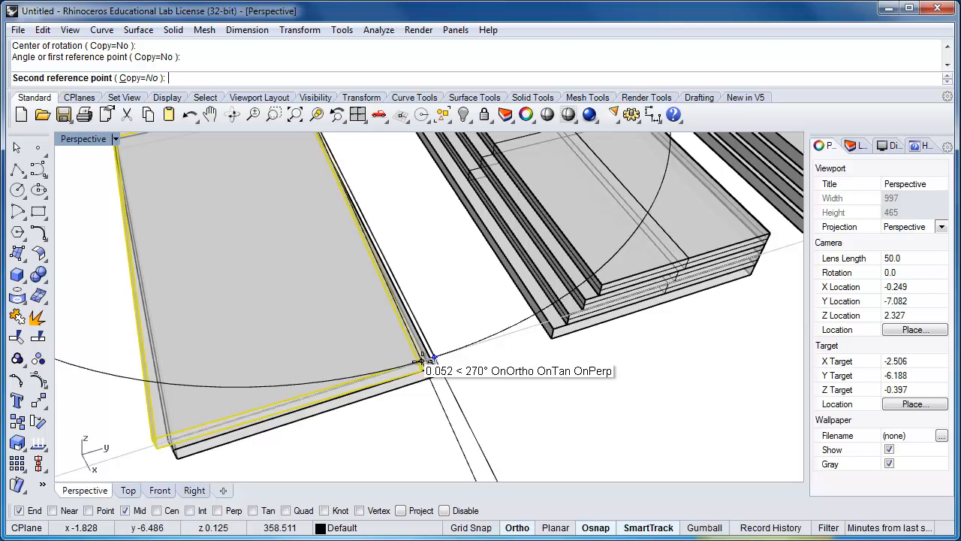
{"action": "left_click", "coordinate": [420, 362]}
Select the rotated upper plate of the third stack
{"action": "scroll", "coordinate": [458, 400], "scroll_direction": "down", "scroll_amount": 4}
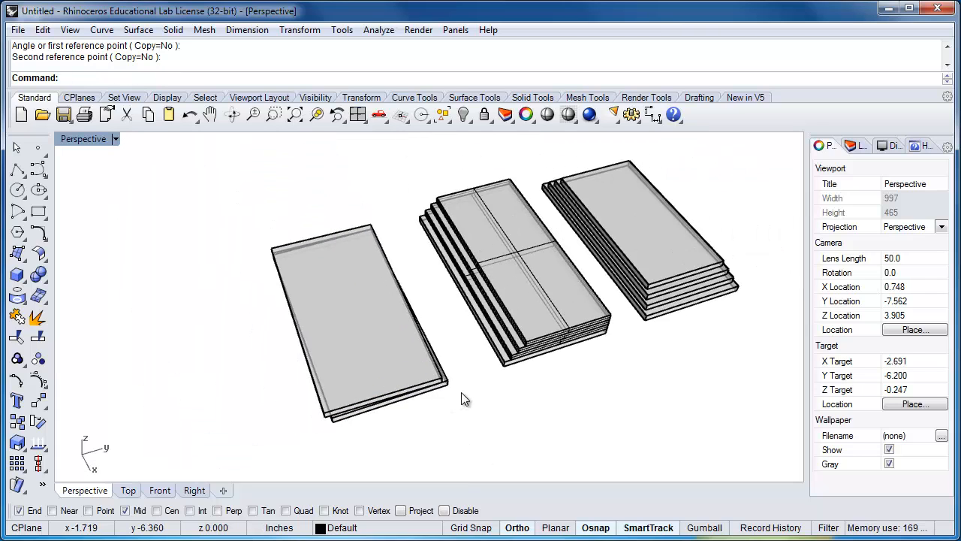
{"action": "left_click", "coordinate": [386, 375]}
{"action": "scroll", "coordinate": [388, 376], "scroll_direction": "up", "scroll_amount": 1}
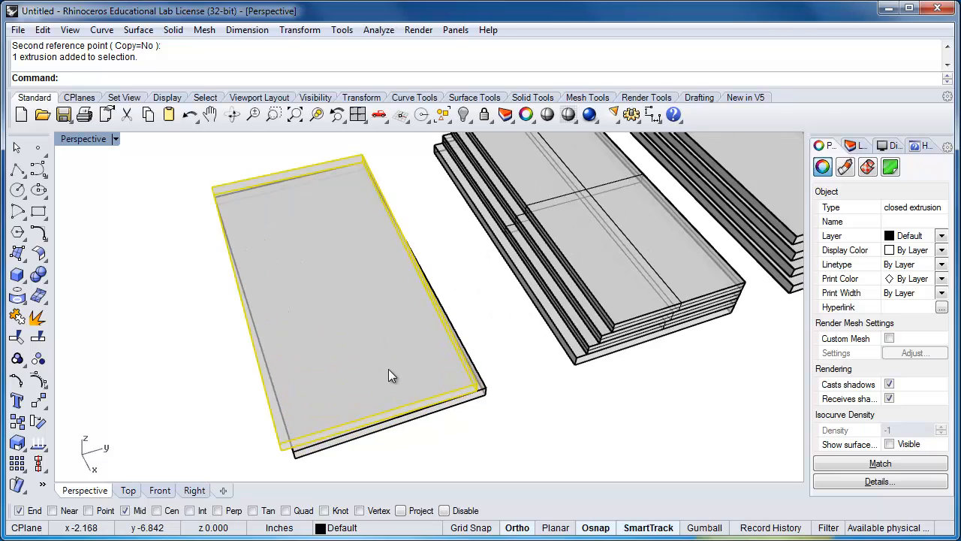
{"action": "key", "text": "Return"}
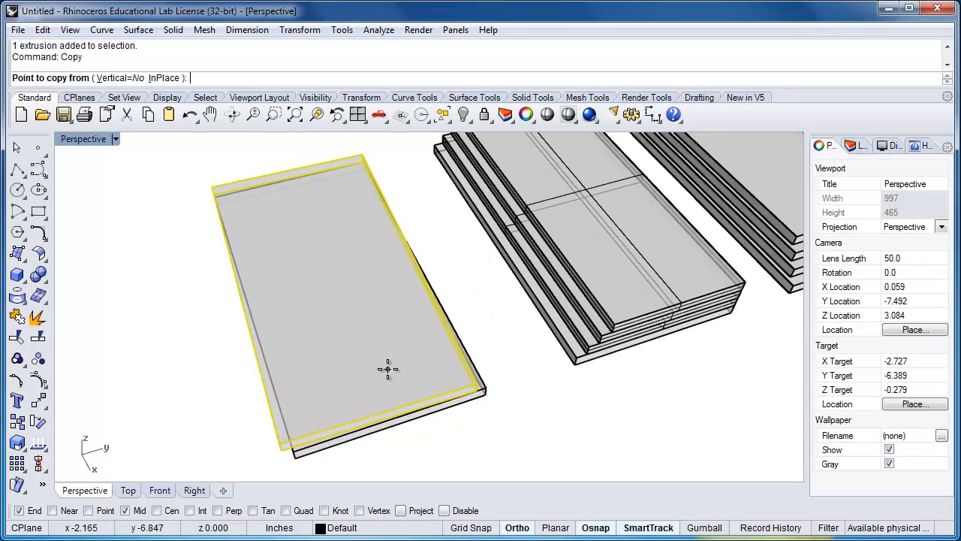
{"action": "left_click", "coordinate": [362, 153]}
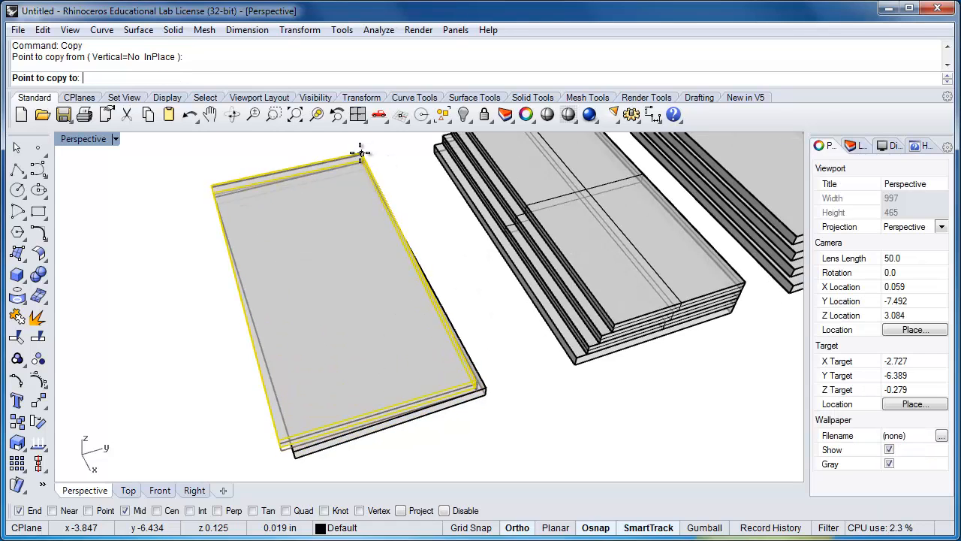
{"action": "key", "text": "Escape"}
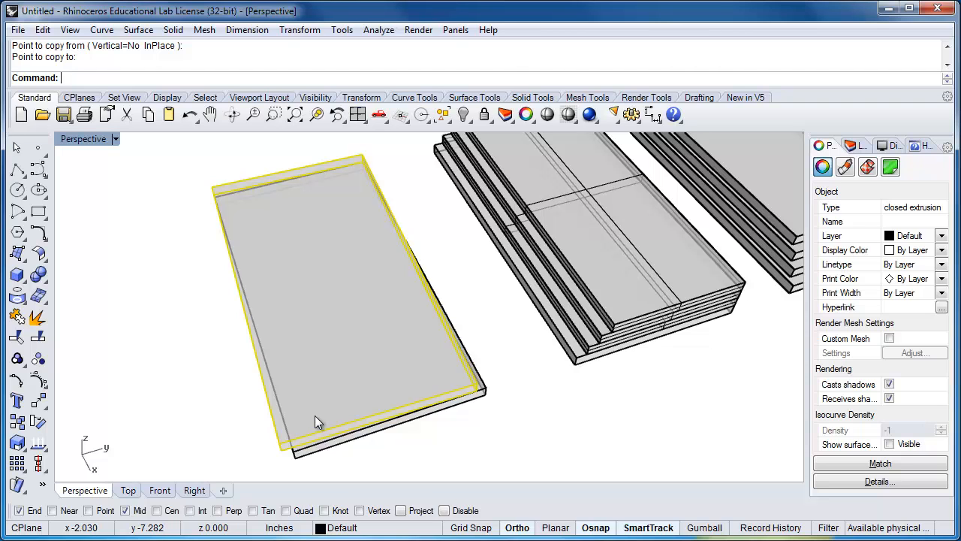
Copy the rotated plate directly on top of itself, from the lower to the upper endpoint of its pivot corner, as the third plate
{"action": "type", "text": "Copy"}
{"action": "key", "text": "Return"}
{"action": "right_click_drag", "start_coordinate": [403, 343], "coordinate": [450, 219]}
{"action": "scroll", "coordinate": [428, 154], "scroll_direction": "up", "scroll_amount": 5}
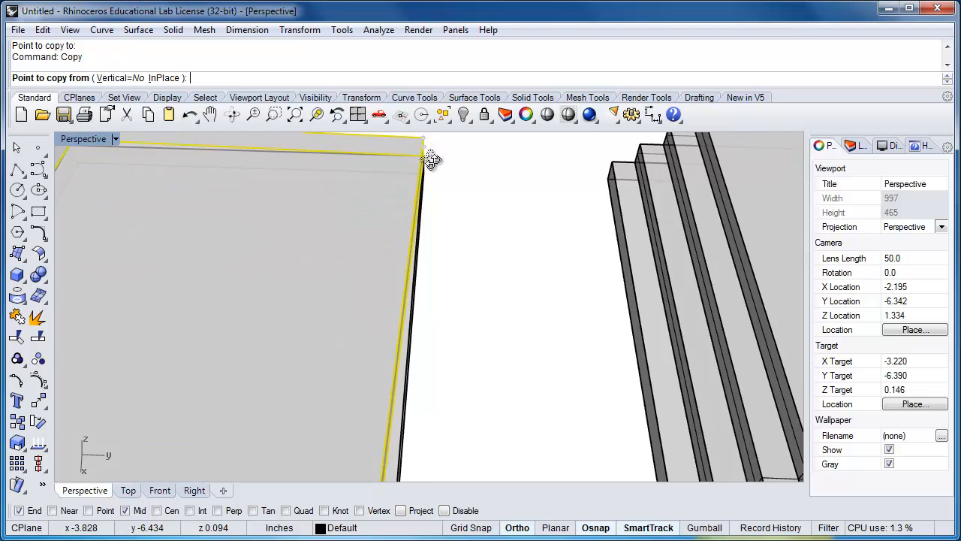
{"action": "mouse_move", "coordinate": [432, 159]}
{"action": "right_mouse_down"}
{"action": "mouse_move", "coordinate": [429, 146]}
{"action": "mouse_move", "coordinate": [425, 172]}
{"action": "right_mouse_up"}
{"action": "left_click", "coordinate": [426, 154]}
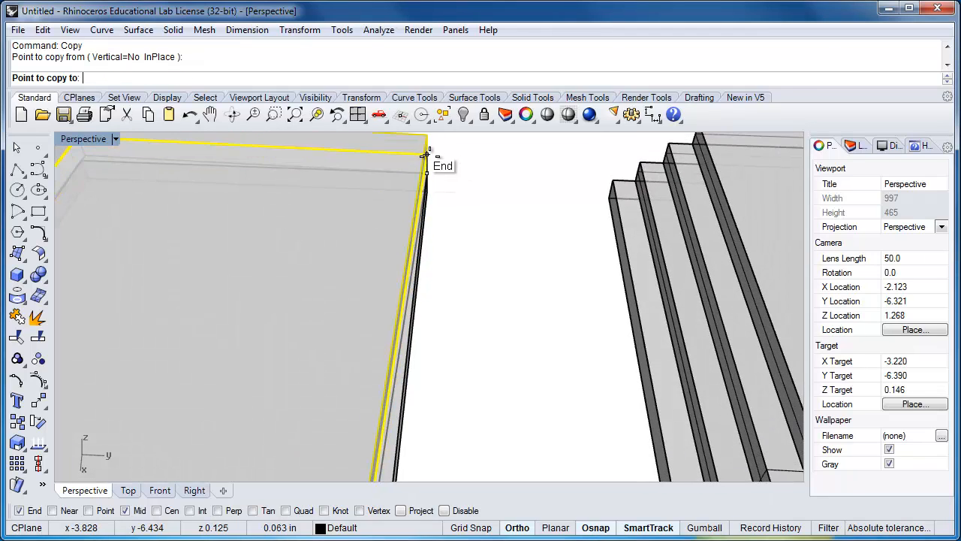
{"action": "left_click", "coordinate": [430, 155]}
{"action": "key", "text": "Return"}
Rotate the third stack's third plate about 1.5° clockwise around the pivot corner, referencing the near corners of its first and second plates
{"action": "scroll", "coordinate": [479, 197], "scroll_direction": "down", "scroll_amount": 5}
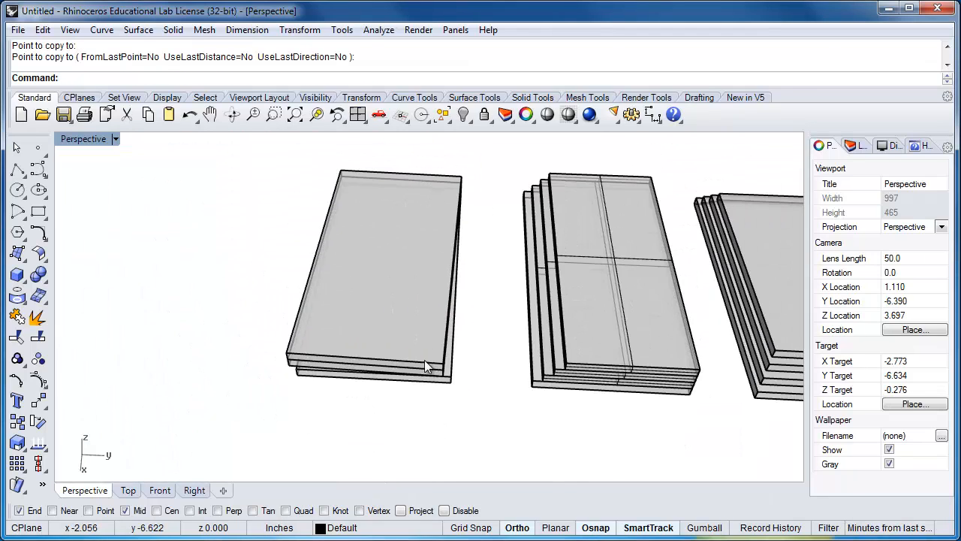
{"action": "mouse_move", "coordinate": [444, 398]}
{"action": "right_mouse_down"}
{"action": "mouse_move", "coordinate": [471, 391]}
{"action": "mouse_move", "coordinate": [453, 397]}
{"action": "mouse_move", "coordinate": [421, 383]}
{"action": "mouse_move", "coordinate": [451, 343]}
{"action": "mouse_move", "coordinate": [442, 391]}
{"action": "right_mouse_up"}
{"action": "scroll", "coordinate": [476, 386], "scroll_direction": "up", "scroll_amount": 2}
{"action": "type", "text": "Rotate"}
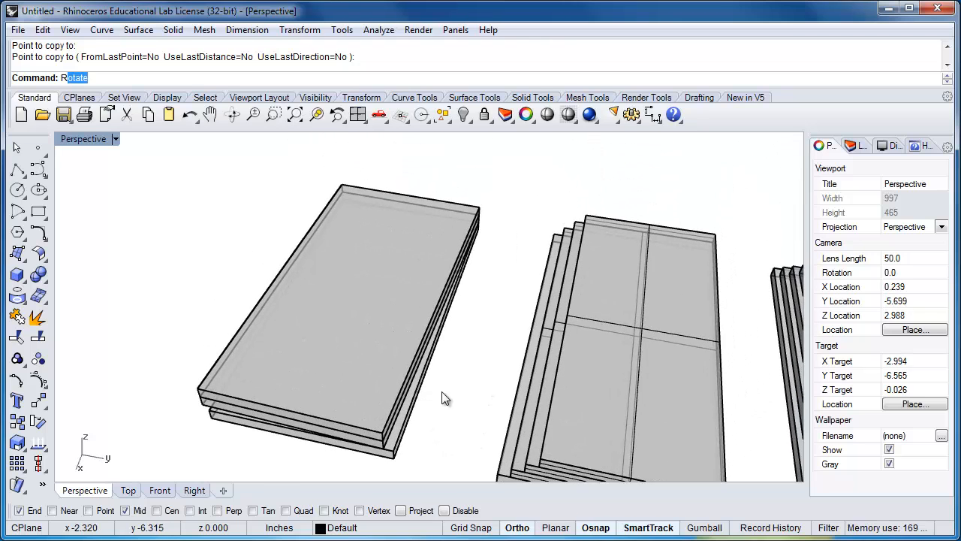
{"action": "key", "text": "Return"}
{"action": "left_click", "coordinate": [294, 399]}
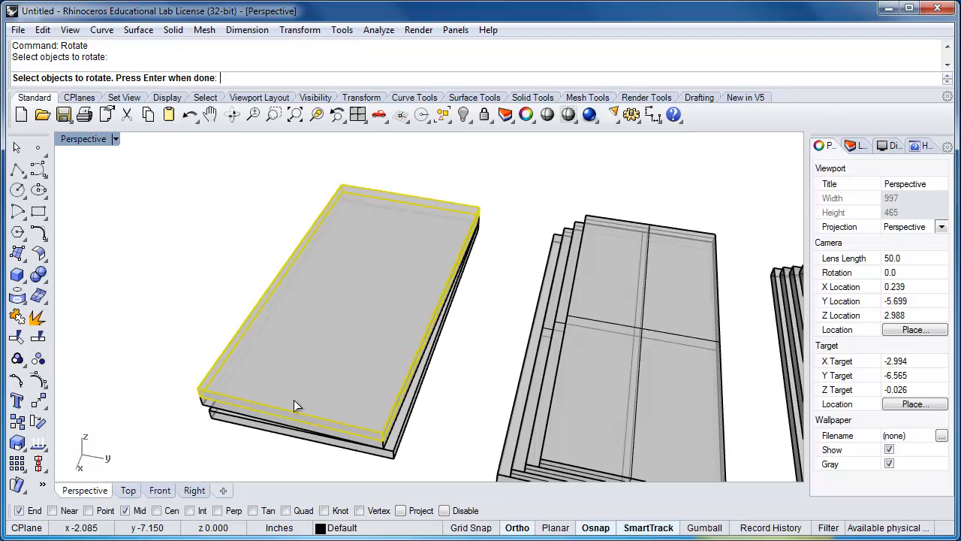
{"action": "key", "text": "Return"}
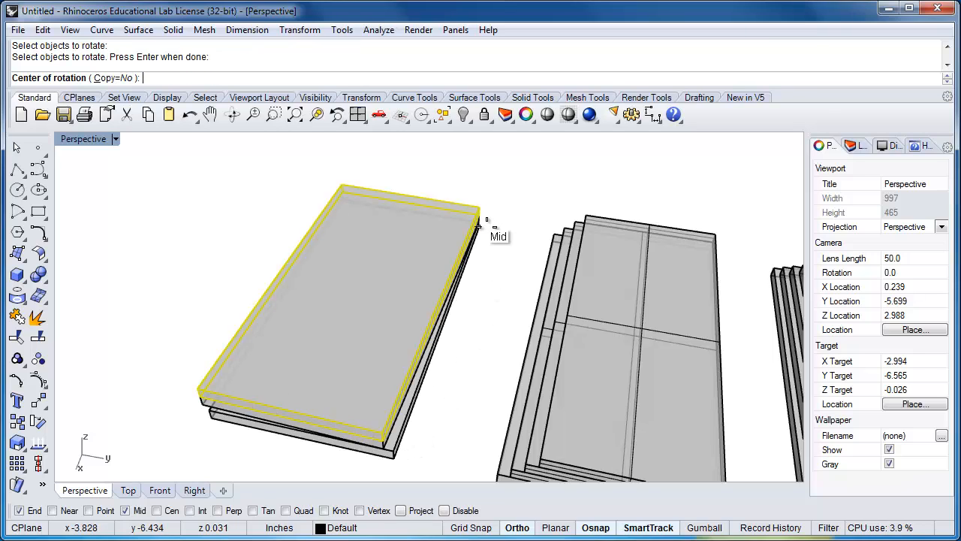
{"action": "scroll", "coordinate": [396, 458], "scroll_direction": "up", "scroll_amount": 5}
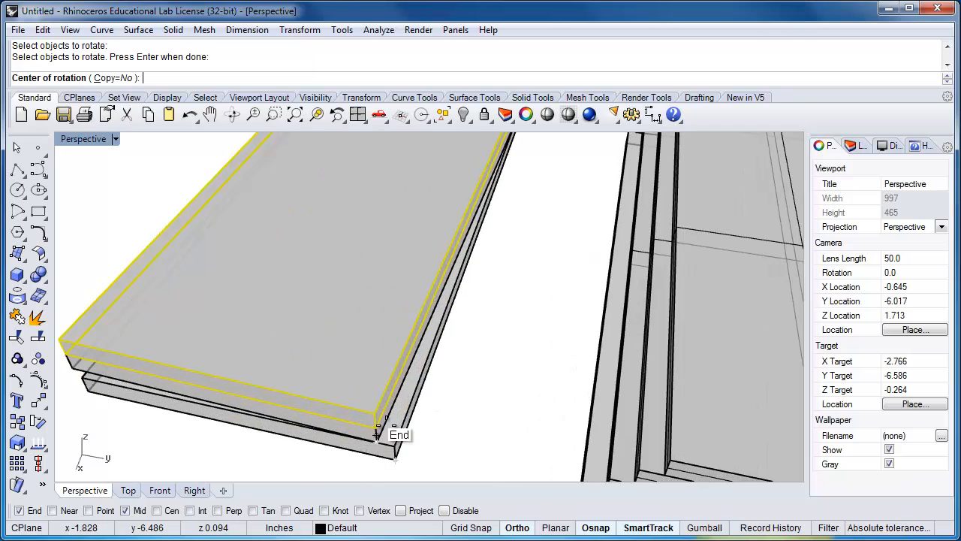
{"action": "right_click_drag", "start_coordinate": [525, 203], "coordinate": [483, 333], "text": "shift"}
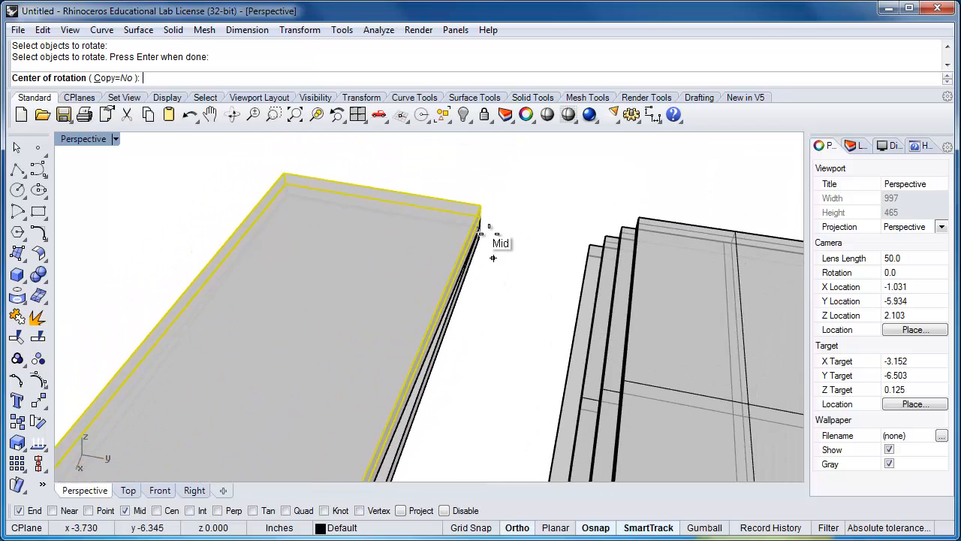
{"action": "scroll", "coordinate": [487, 233], "scroll_direction": "up", "scroll_amount": 6}
{"action": "scroll", "coordinate": [486, 233], "scroll_direction": "up", "scroll_amount": 3}
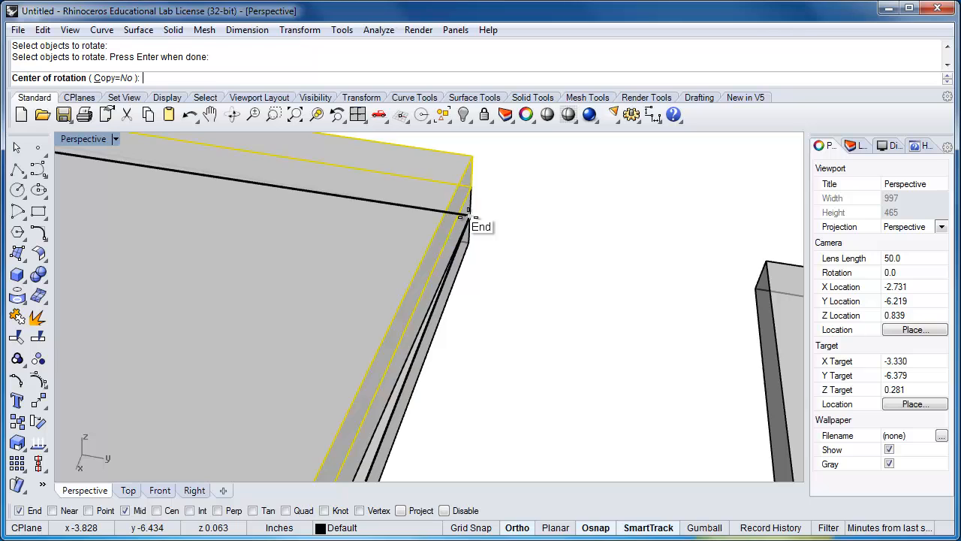
{"action": "left_click", "coordinate": [468, 216]}
{"action": "scroll", "coordinate": [485, 213], "scroll_direction": "down", "scroll_amount": 8}
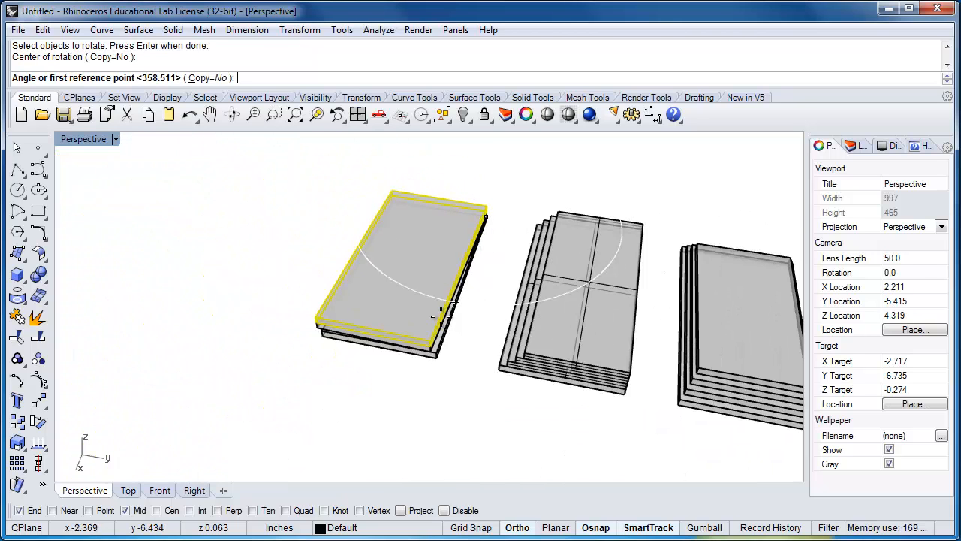
{"action": "scroll", "coordinate": [442, 314], "scroll_direction": "up", "scroll_amount": 5}
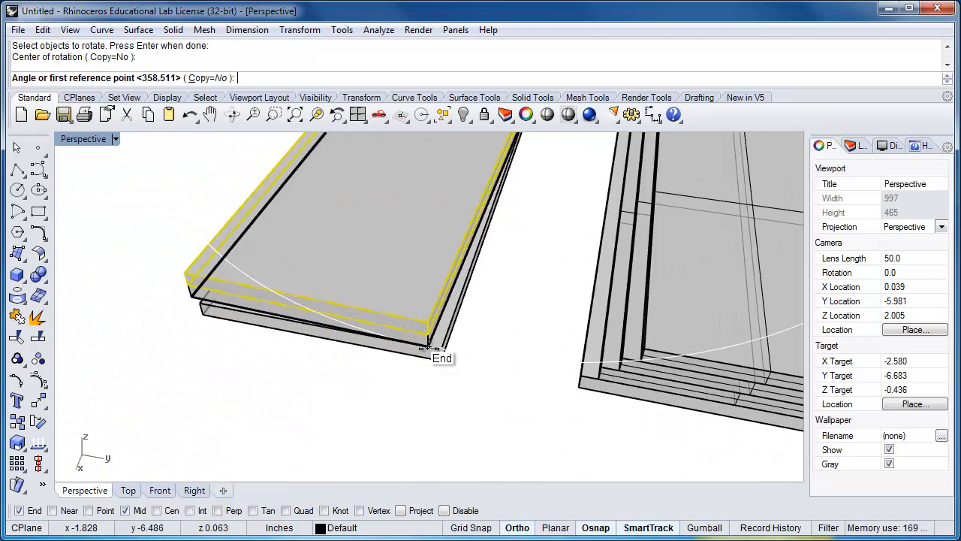
{"action": "scroll", "coordinate": [429, 350], "scroll_direction": "up", "scroll_amount": 3}
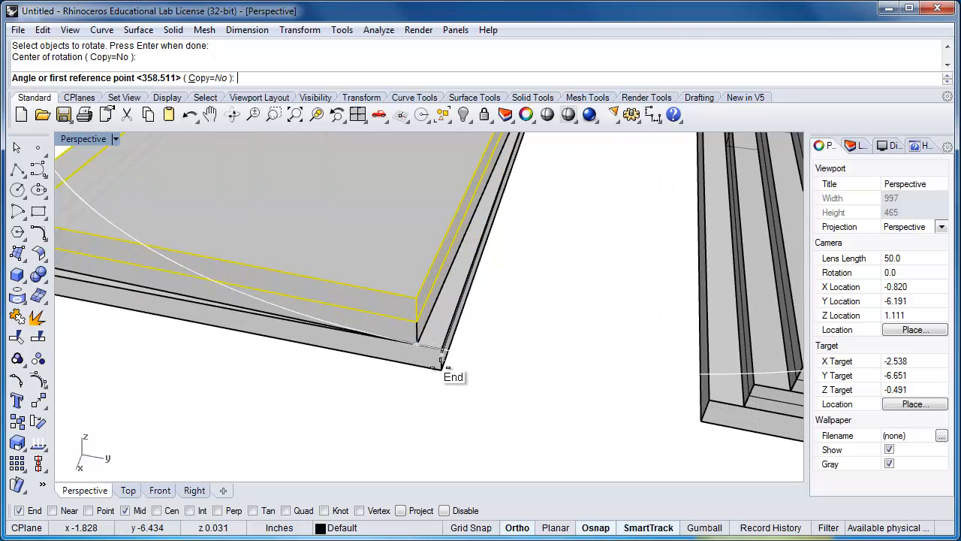
{"action": "left_click", "coordinate": [442, 347]}
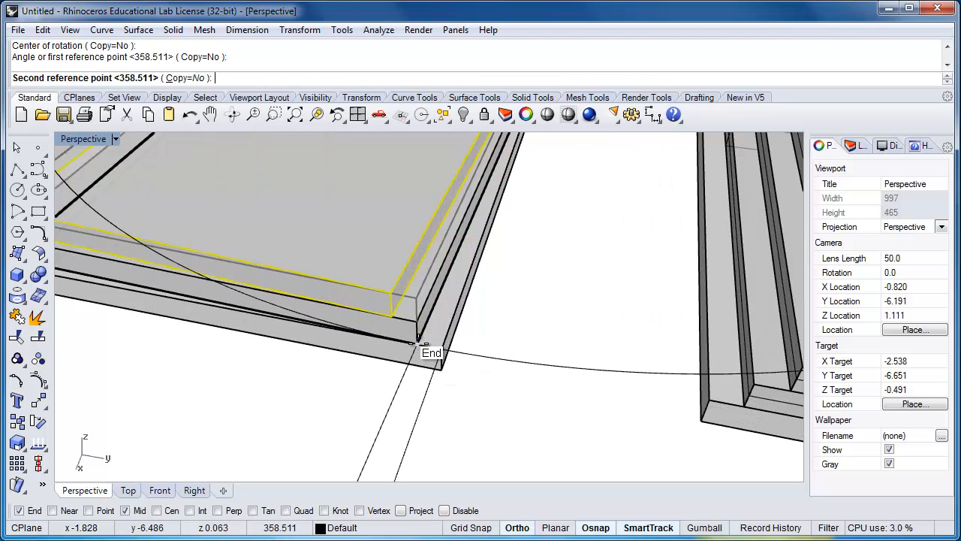
{"action": "left_click", "coordinate": [416, 343]}
{"action": "scroll", "coordinate": [454, 387], "scroll_direction": "down", "scroll_amount": 4}
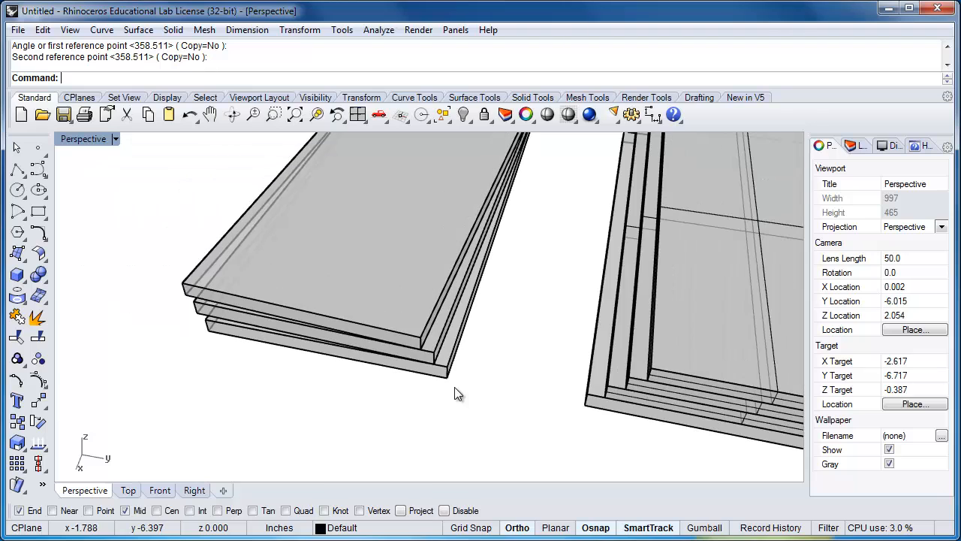
Copy the rotated third plate directly on top of itself, from the lower to the upper endpoint of its pivot corner, as the fourth plate
{"action": "scroll", "coordinate": [452, 386], "scroll_direction": "down", "scroll_amount": 2}
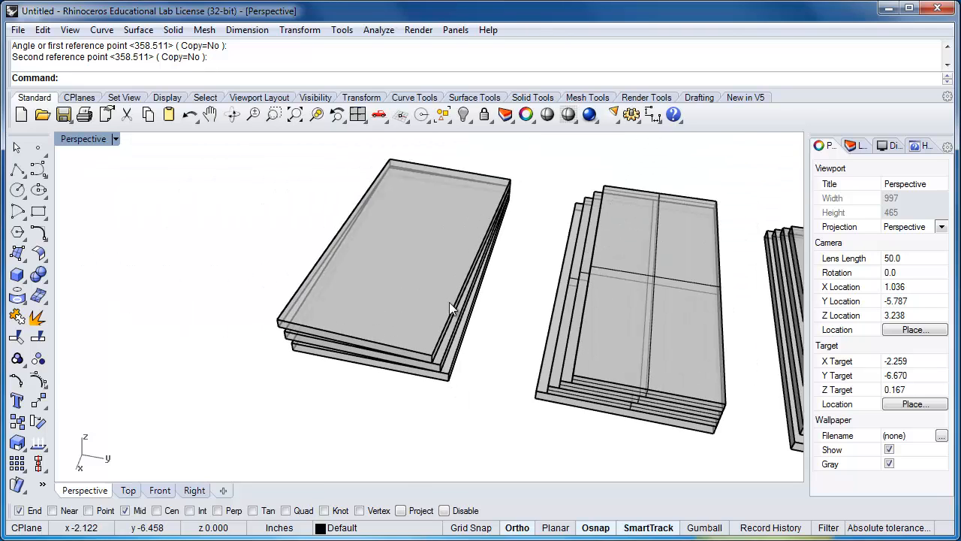
{"action": "left_click", "coordinate": [440, 286]}
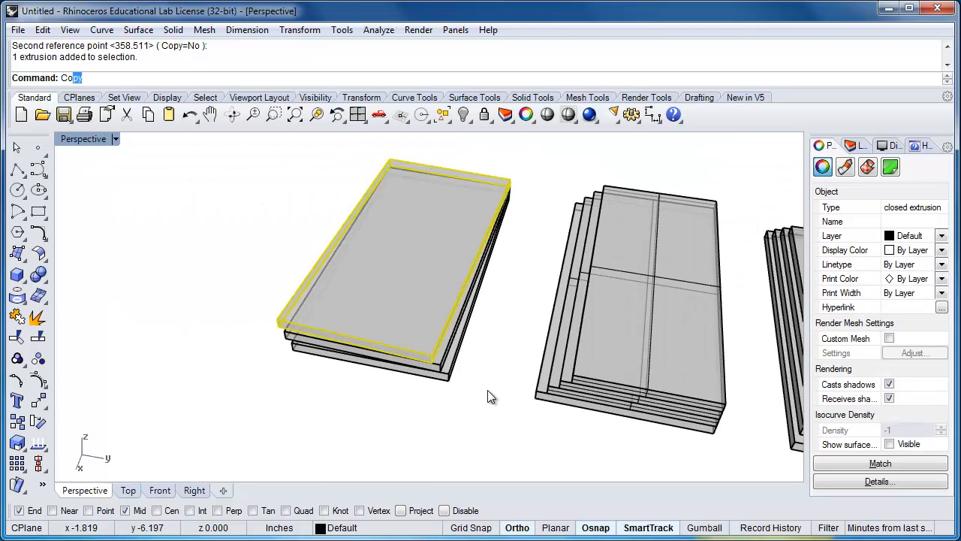
{"action": "type", "text": "Cop"}
{"action": "key", "text": "Return"}
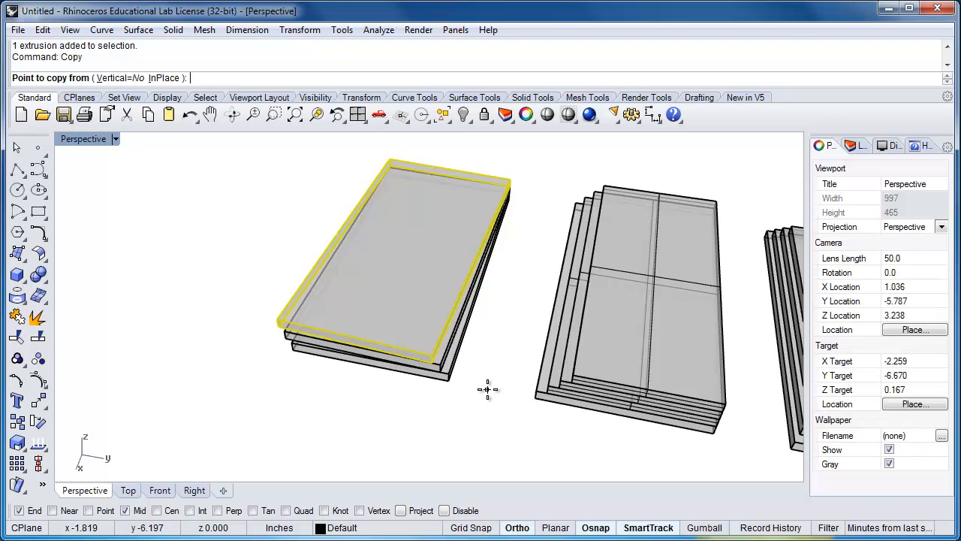
{"action": "scroll", "coordinate": [509, 181], "scroll_direction": "up", "scroll_amount": 5}
{"action": "scroll", "coordinate": [511, 187], "scroll_direction": "up", "scroll_amount": 2}
{"action": "left_click", "coordinate": [505, 189]}
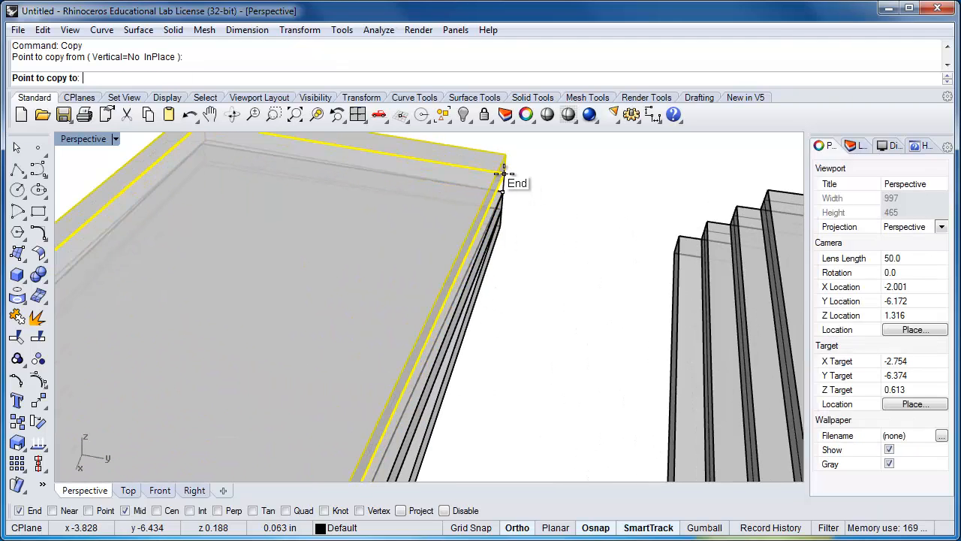
{"action": "left_click", "coordinate": [518, 194]}
{"action": "key", "text": "Return"}
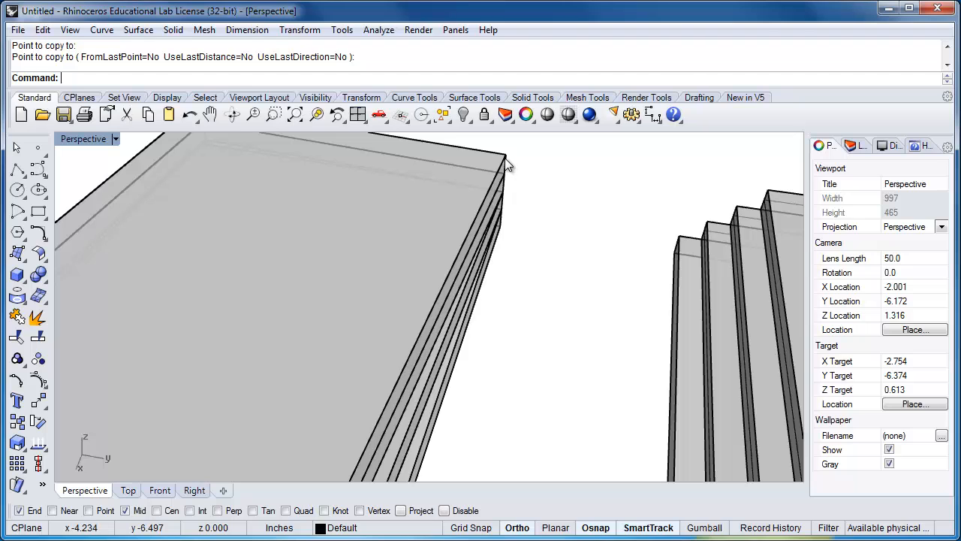
Rotate the third stack's fourth plate about 1.5° clockwise around the pivot corner, using the first and second plates' near corners as reference points
{"action": "left_click", "coordinate": [503, 158]}
{"action": "type", "text": "Ro"}
{"action": "key", "text": "Return"}
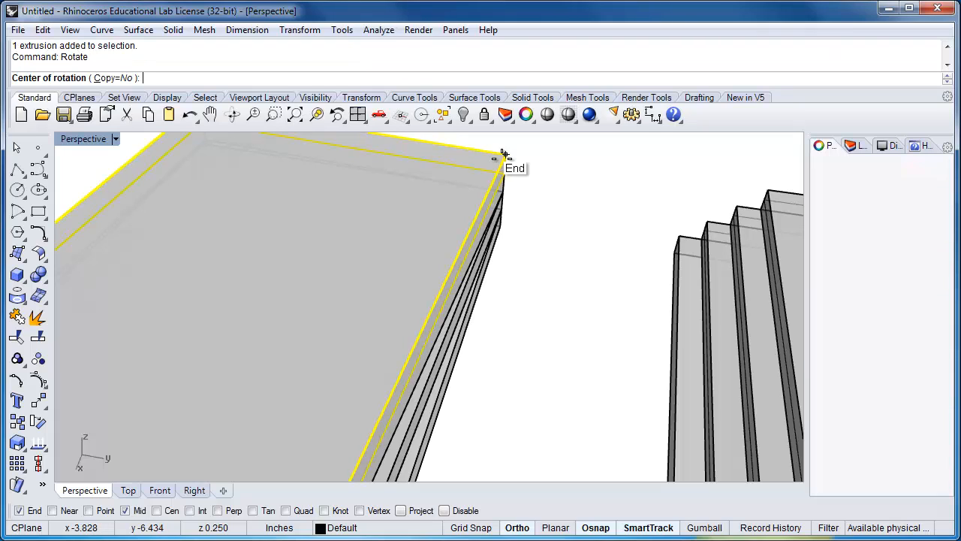
{"action": "left_click", "coordinate": [501, 212]}
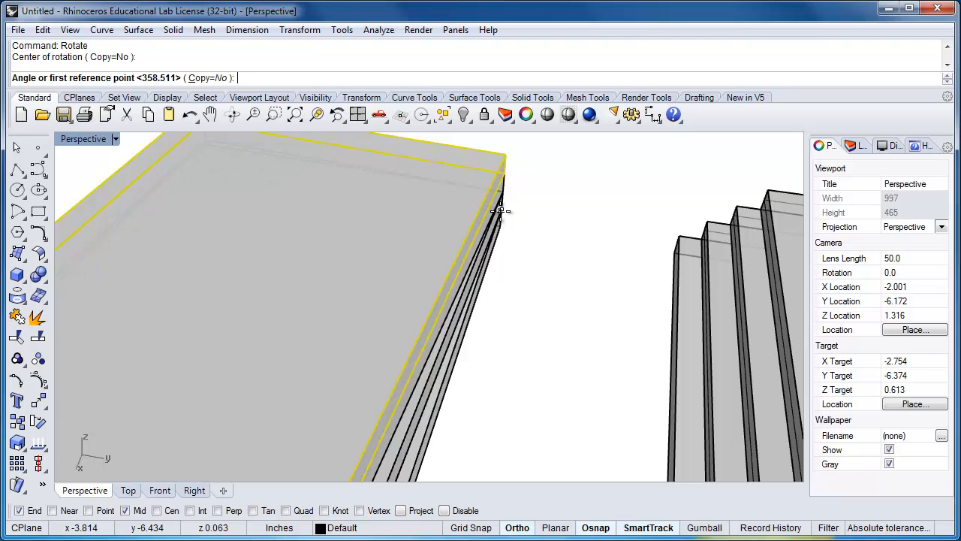
{"action": "scroll", "coordinate": [503, 226], "scroll_direction": "down", "scroll_amount": 15}
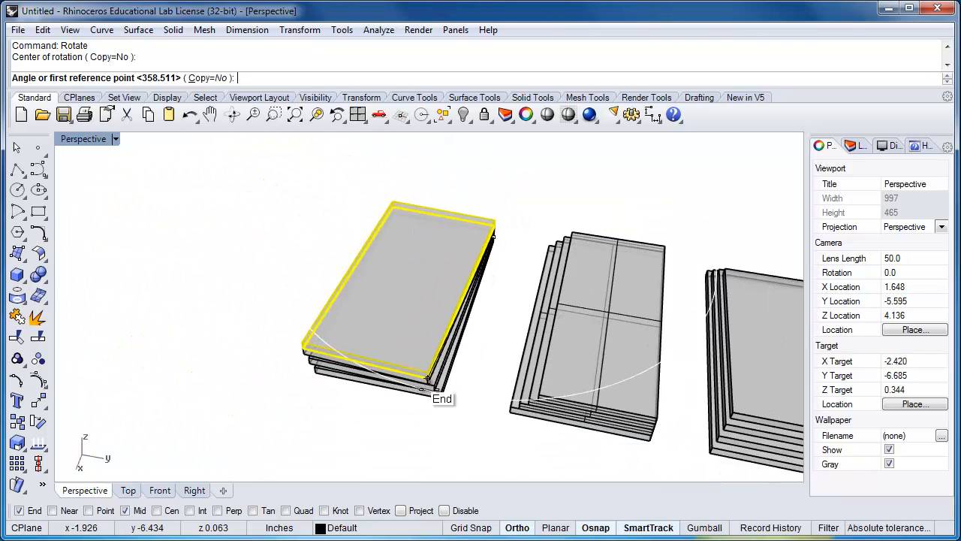
{"action": "scroll", "coordinate": [427, 378], "scroll_direction": "up", "scroll_amount": 5}
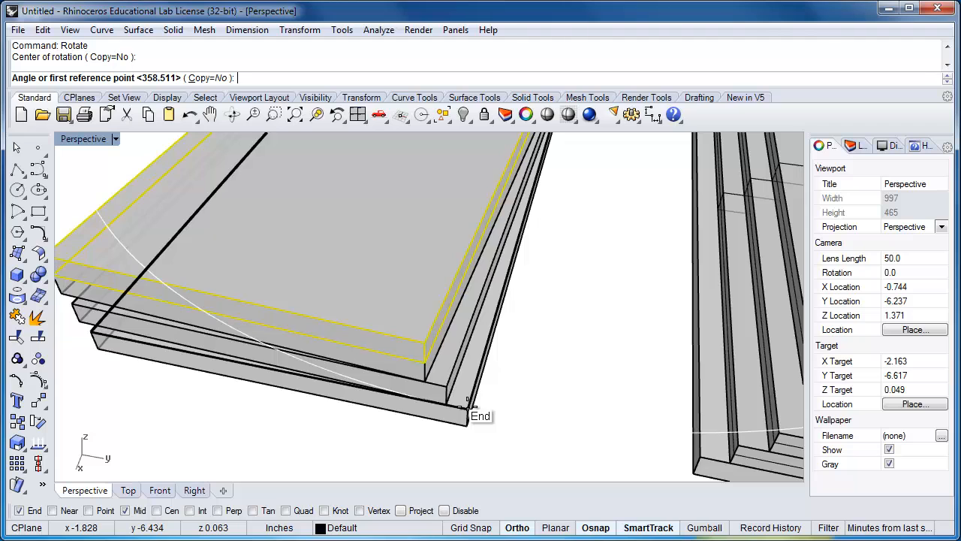
{"action": "left_click", "coordinate": [468, 405]}
{"action": "left_click", "coordinate": [471, 409]}
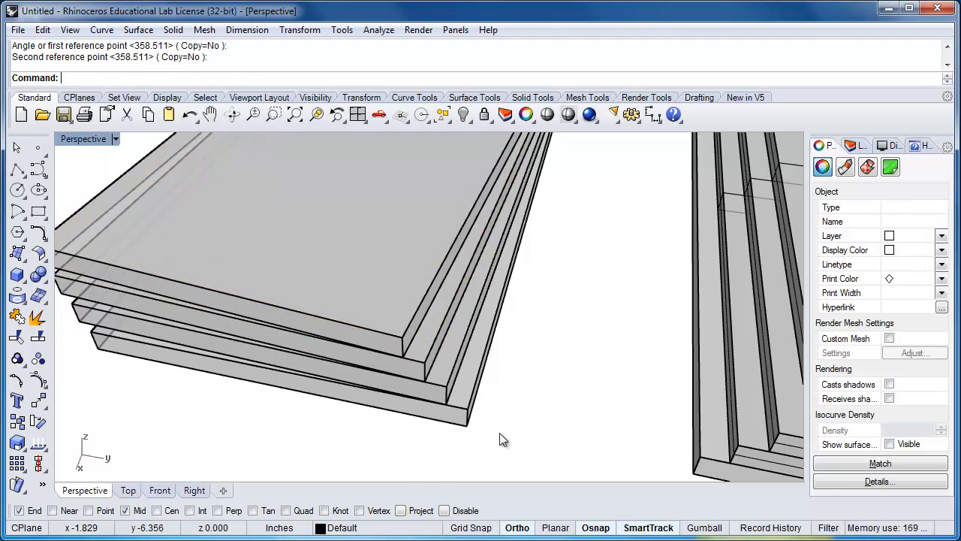
{"action": "scroll", "coordinate": [534, 378], "scroll_direction": "down", "scroll_amount": 10}
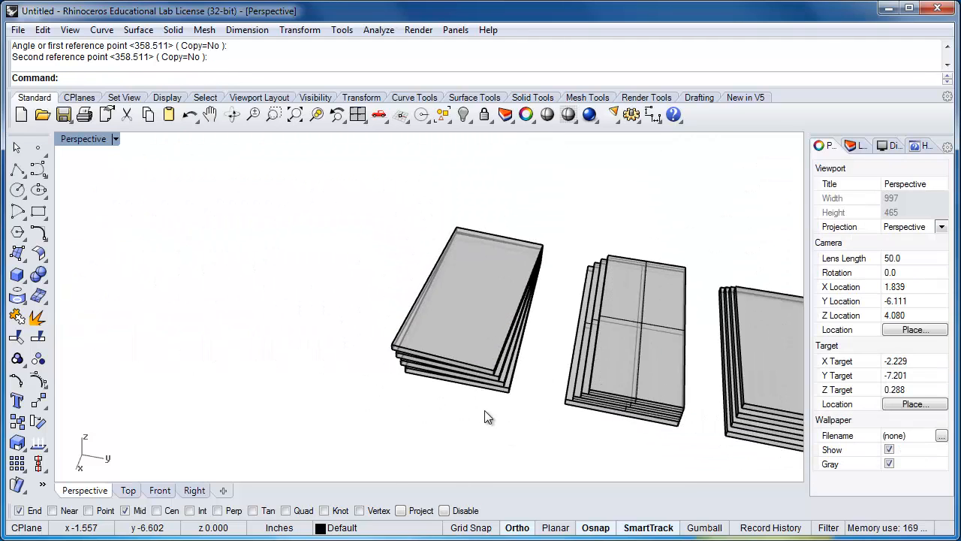
Start Rotate3D with all the plates of the three stacks as the objects to rotate
{"action": "right_click_drag", "start_coordinate": [485, 417], "coordinate": [406, 408]}
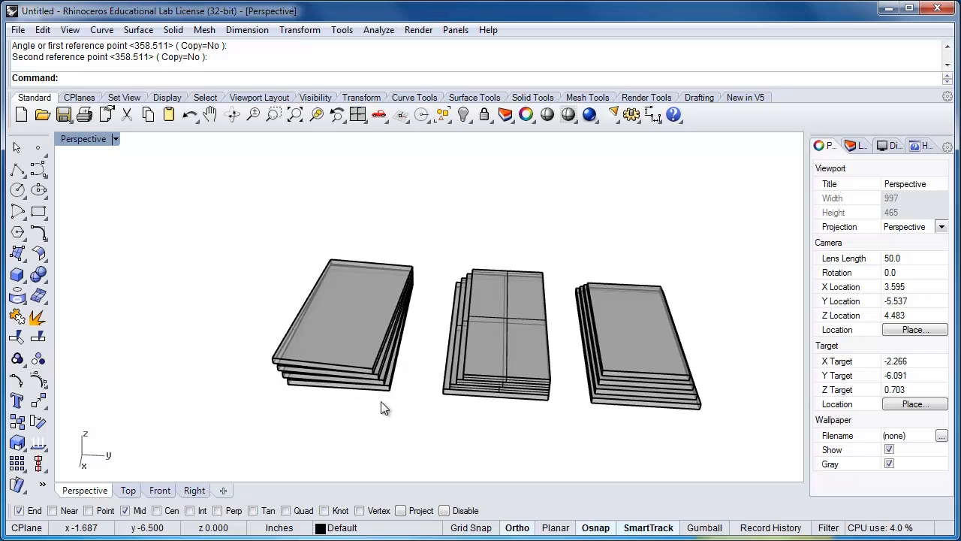
{"action": "right_click_drag", "start_coordinate": [383, 408], "coordinate": [507, 396]}
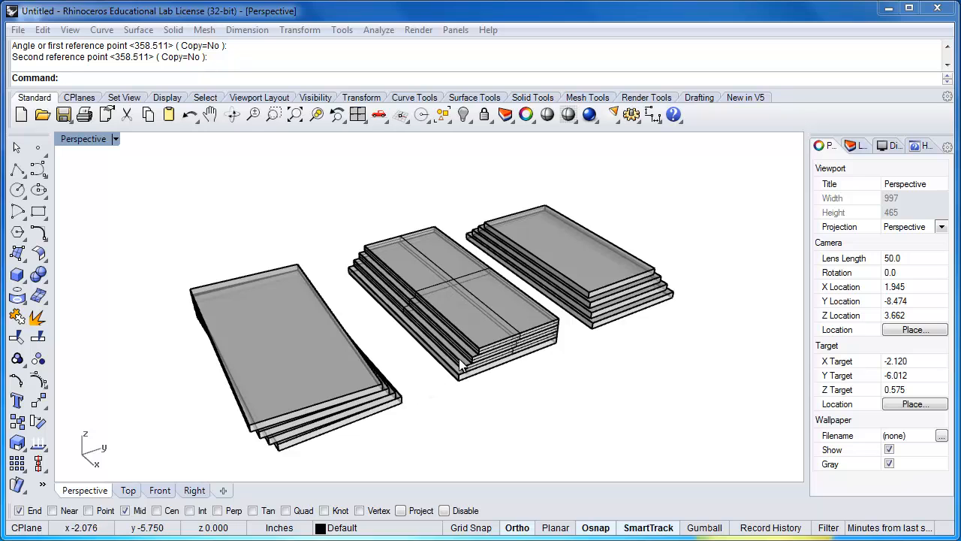
{"action": "right_click_drag", "start_coordinate": [434, 380], "coordinate": [406, 289], "text": "shift"}
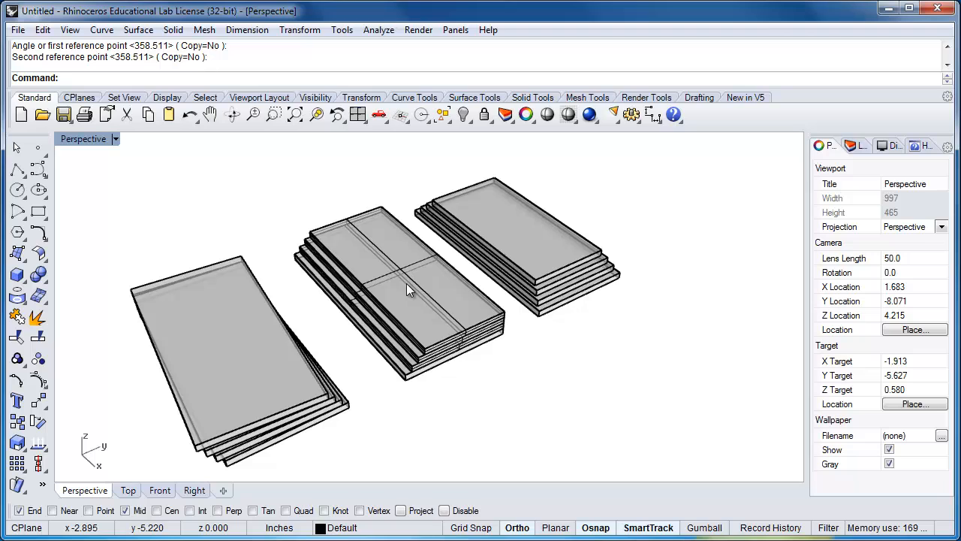
{"action": "type", "text": "Rotate"}
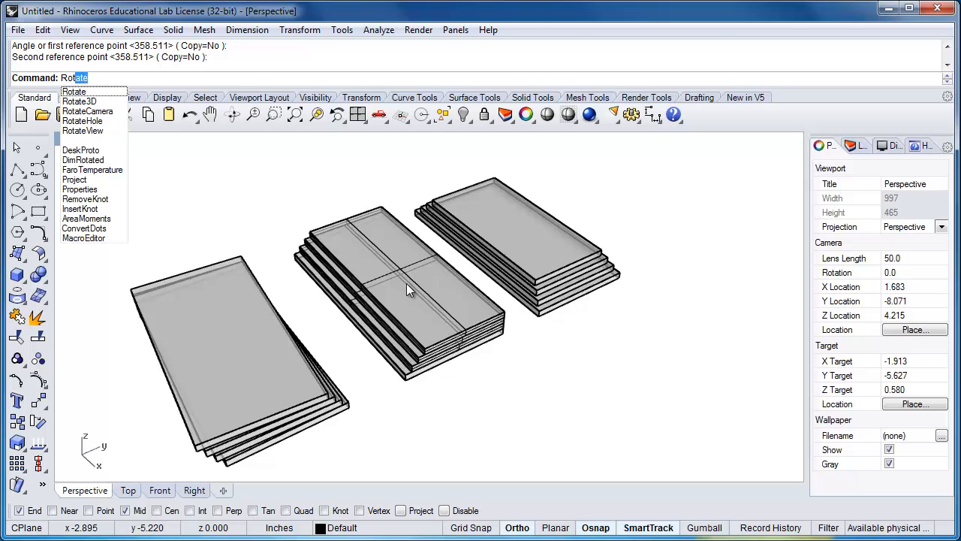
{"action": "key", "text": "Down"}
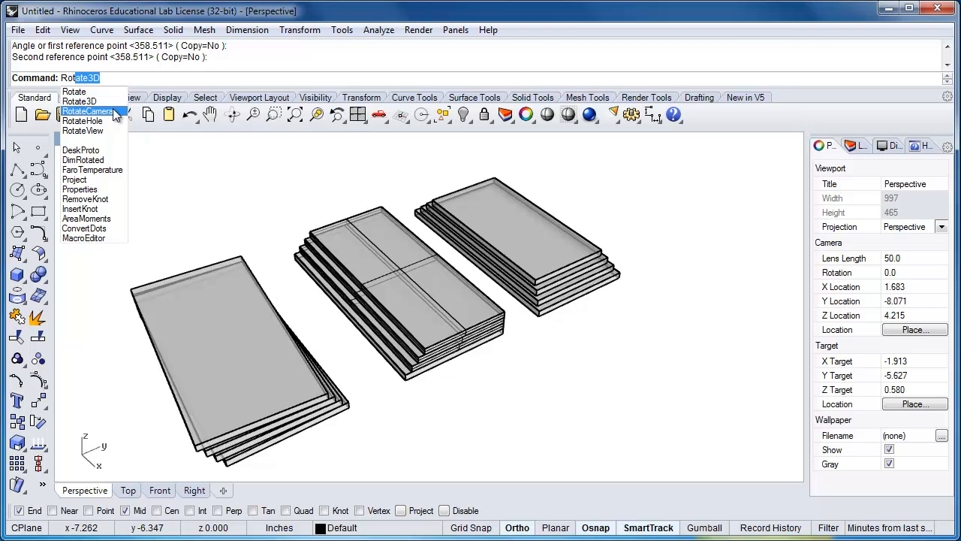
{"action": "left_click", "coordinate": [80, 100]}
{"action": "left_click_drag", "start_coordinate": [587, 405], "coordinate": [216, 208]}
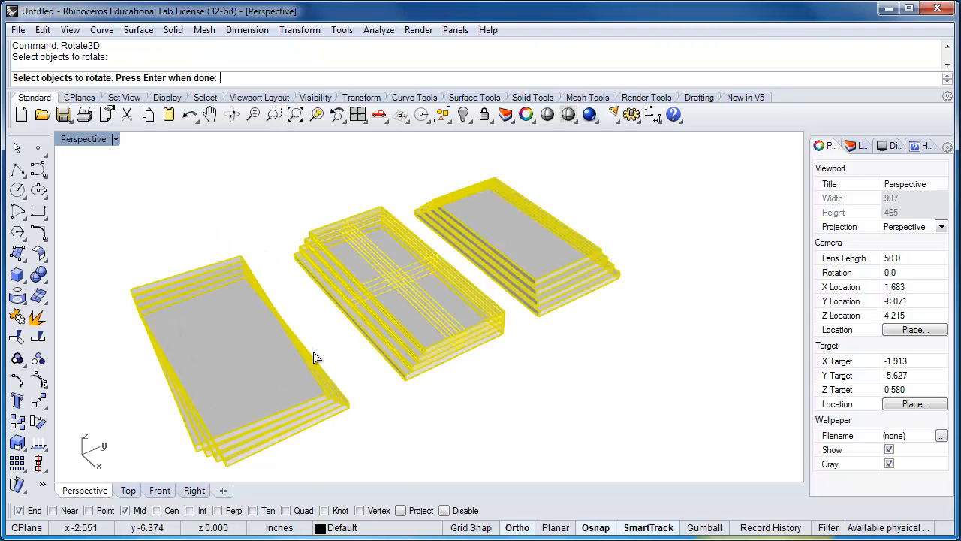
{"action": "mouse_move", "coordinate": [314, 352]}
{"action": "right_mouse_down"}
{"action": "mouse_move", "coordinate": [335, 350]}
{"action": "mouse_move", "coordinate": [316, 334]}
{"action": "right_mouse_up"}
{"action": "mouse_move", "coordinate": [356, 368]}
{"action": "right_mouse_down", "text": "shift"}
{"action": "mouse_move", "coordinate": [371, 342]}
{"action": "mouse_move", "coordinate": [355, 365]}
{"action": "right_mouse_up", "text": "shift"}
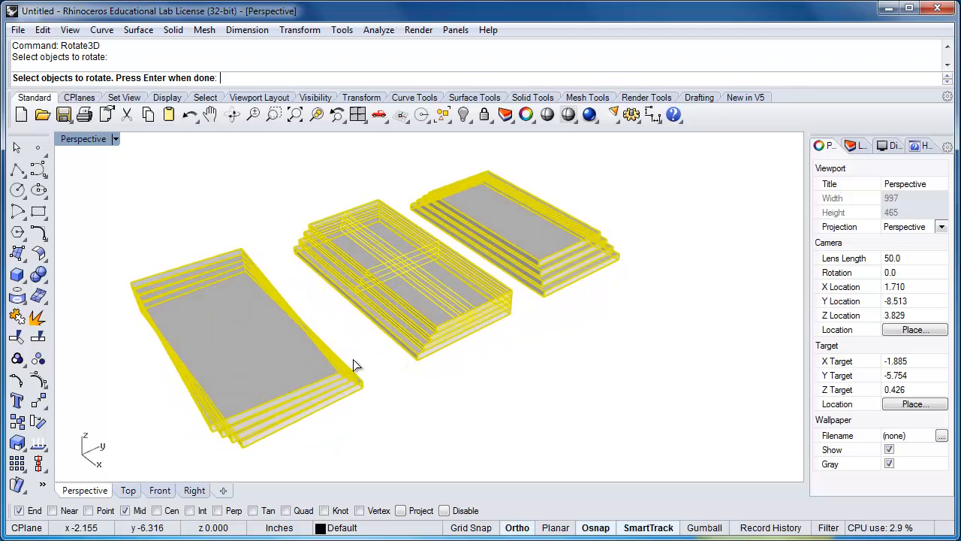
{"action": "key", "text": "Return"}
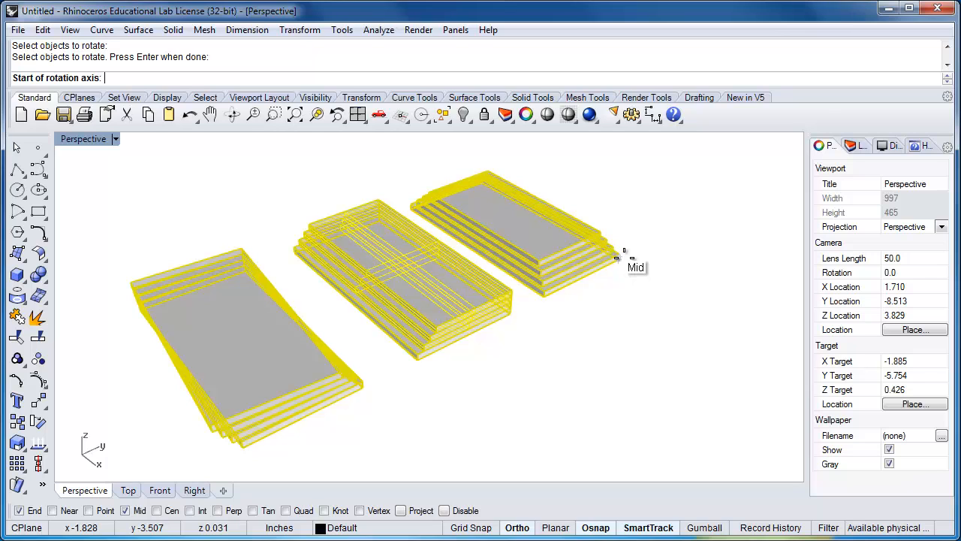
Rotate all the plates 180° about an axis along the near lower short edge of the inset stack's bottom plate
{"action": "scroll", "coordinate": [630, 261], "scroll_direction": "up", "scroll_amount": 1}
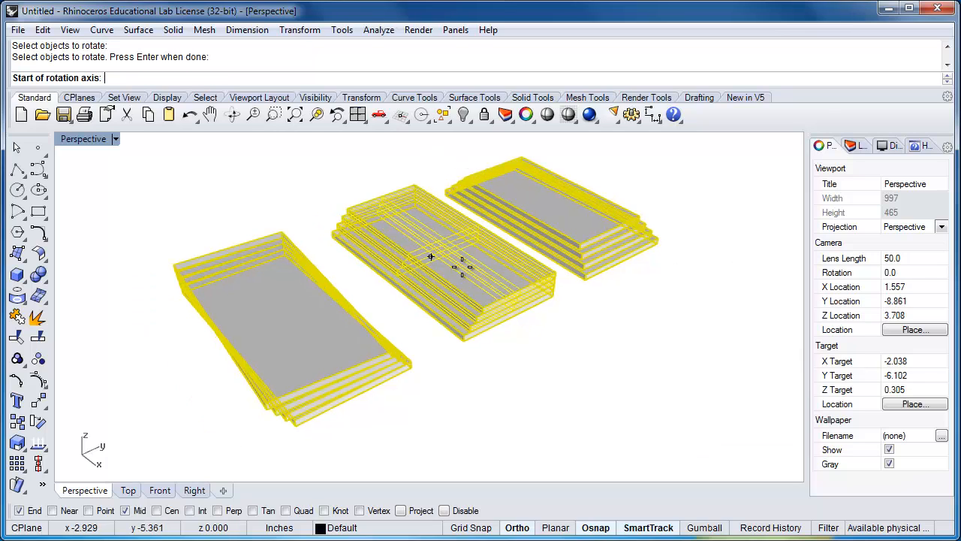
{"action": "scroll", "coordinate": [661, 243], "scroll_direction": "up", "scroll_amount": 4}
{"action": "left_click", "coordinate": [636, 239]}
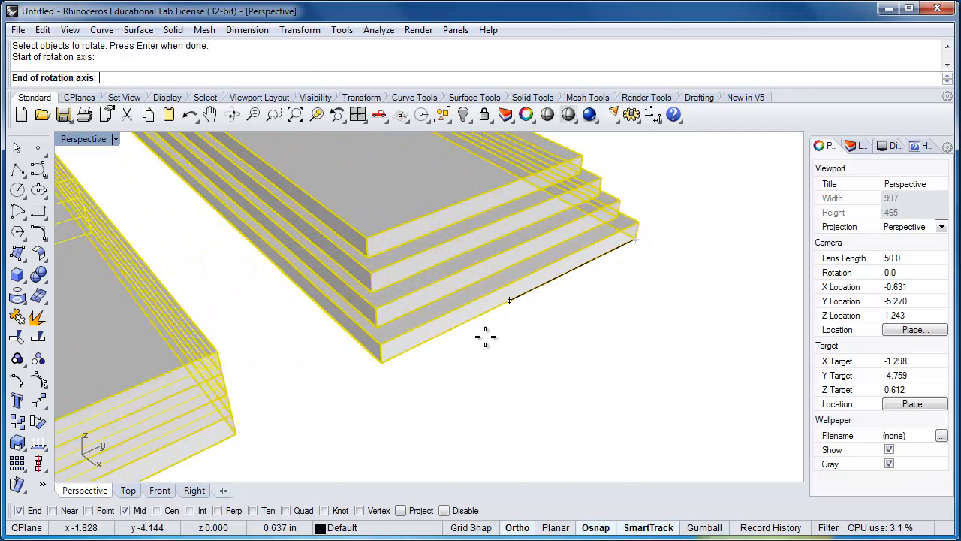
{"action": "left_click", "coordinate": [379, 360]}
{"action": "scroll", "coordinate": [379, 360], "scroll_direction": "down", "scroll_amount": 10}
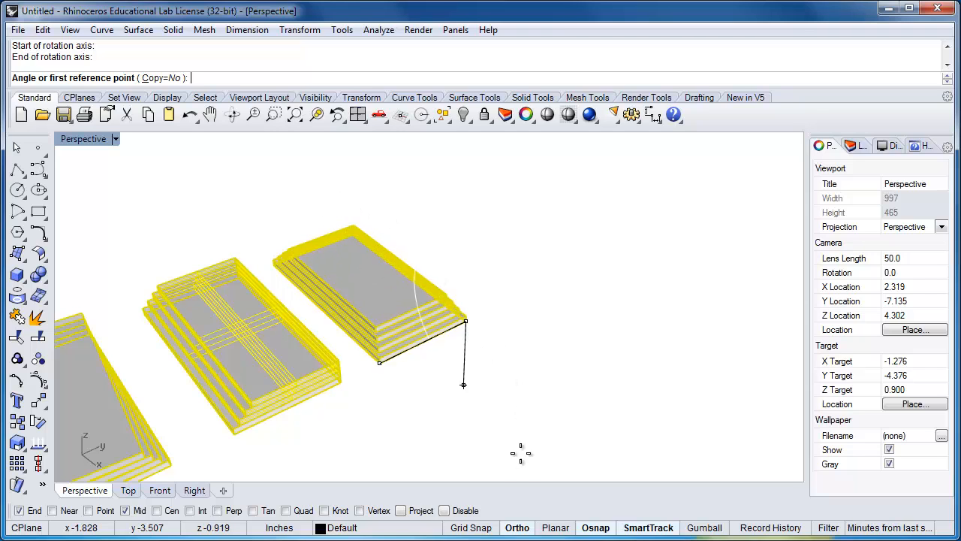
{"action": "left_click", "coordinate": [516, 528]}
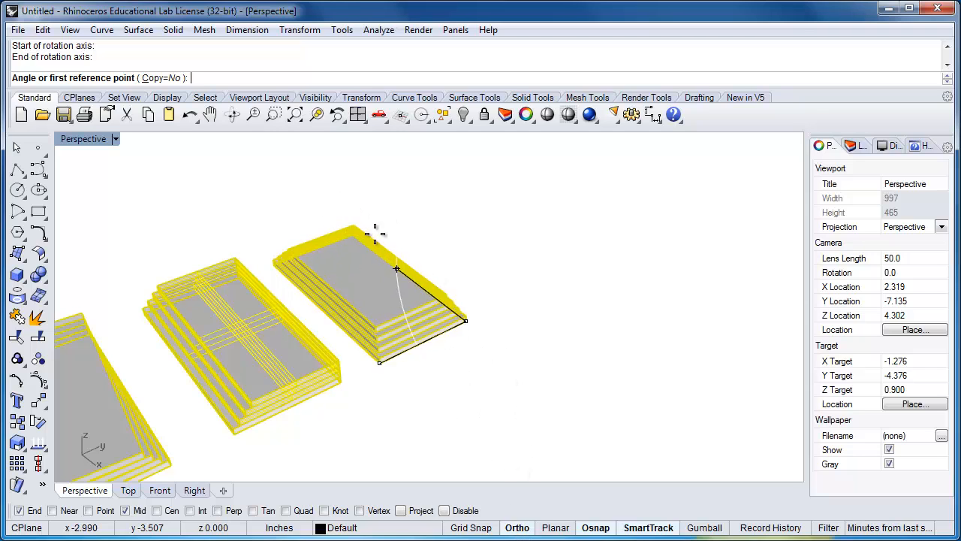
{"action": "left_click", "coordinate": [326, 214]}
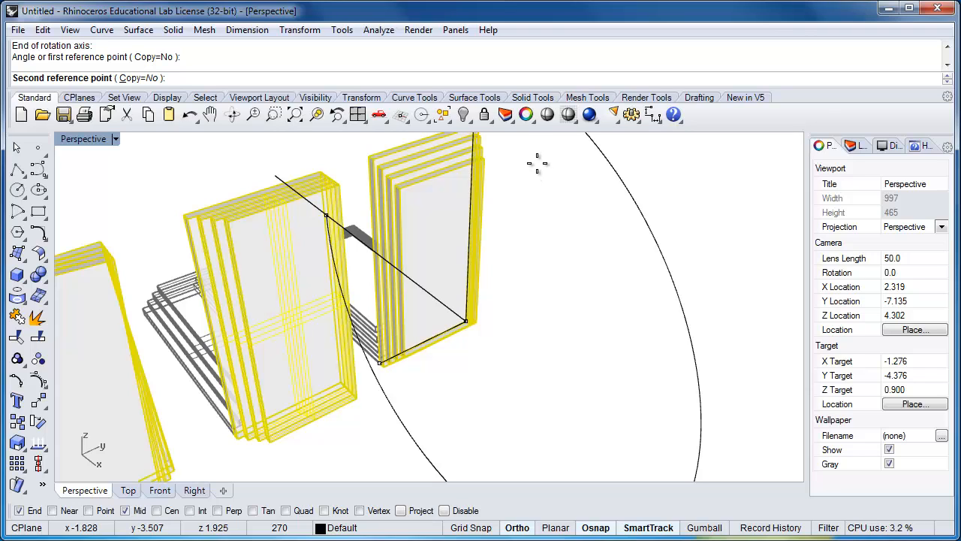
{"action": "left_click", "coordinate": [696, 351]}
Zoom to the three flipped stacks and examine their stepped sides from several angles
{"action": "right_click_drag", "start_coordinate": [656, 418], "coordinate": [650, 376]}
{"action": "scroll", "coordinate": [650, 377], "scroll_direction": "down", "scroll_amount": 12}
{"action": "scroll", "coordinate": [638, 439], "scroll_direction": "up", "scroll_amount": 6}
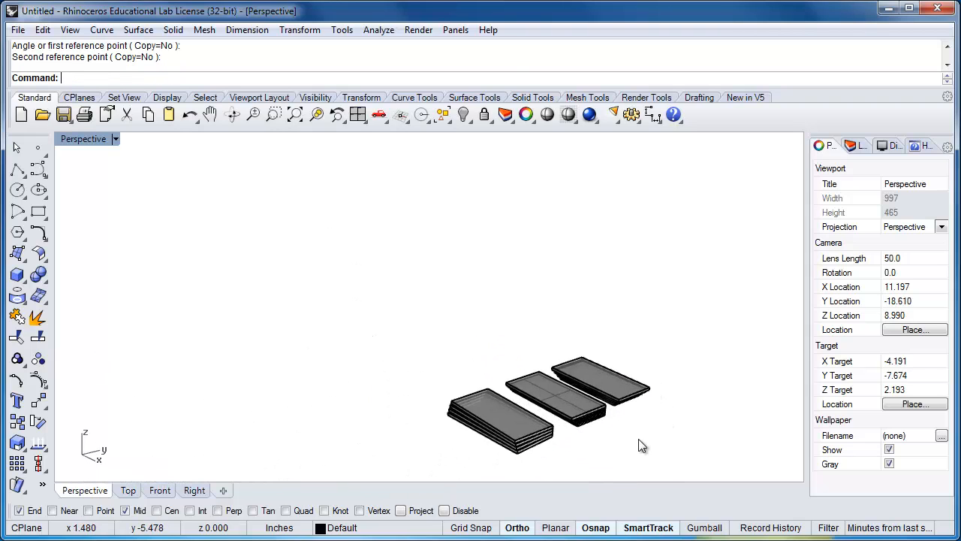
{"action": "right_click_drag", "start_coordinate": [638, 439], "coordinate": [587, 367], "text": "shift"}
{"action": "left_click_drag", "start_coordinate": [303, 215], "coordinate": [300, 219]}
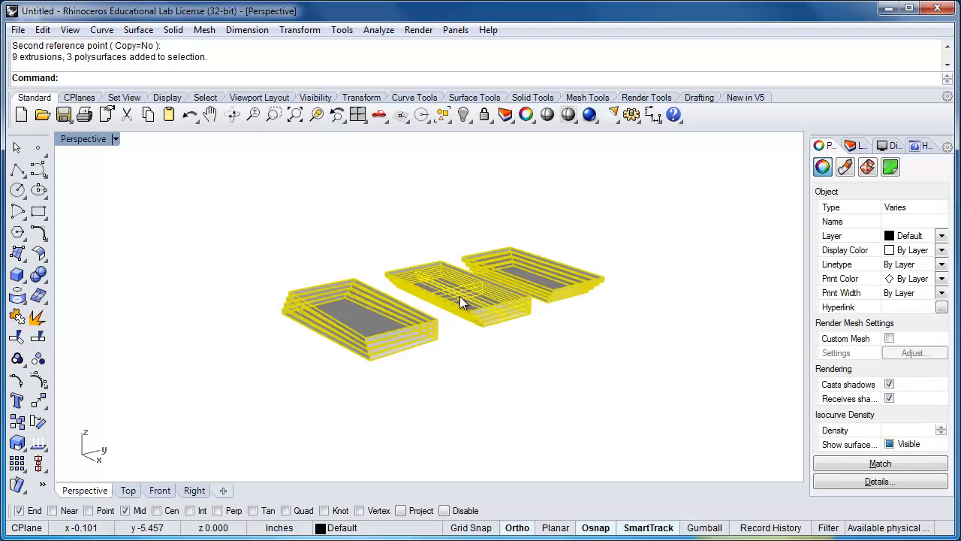
{"action": "left_click", "coordinate": [316, 115]}
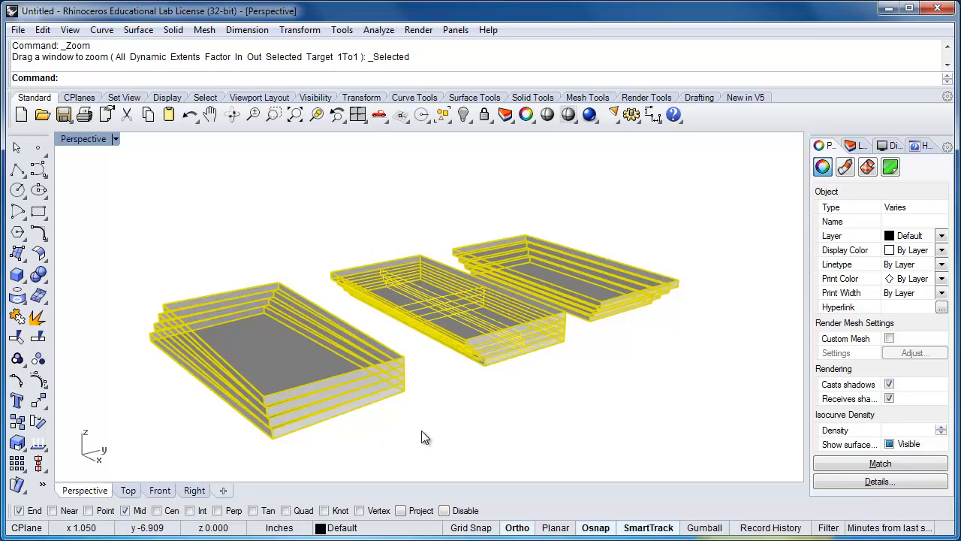
{"action": "right_click_drag", "start_coordinate": [461, 425], "coordinate": [419, 330]}
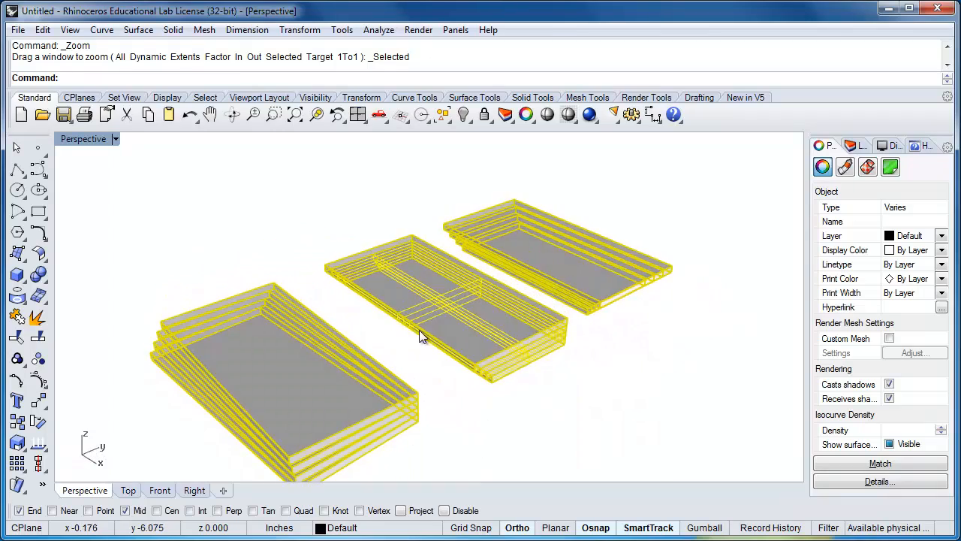
{"action": "left_click", "coordinate": [468, 446]}
{"action": "right_click_drag", "start_coordinate": [543, 414], "coordinate": [637, 350], "text": "shift"}
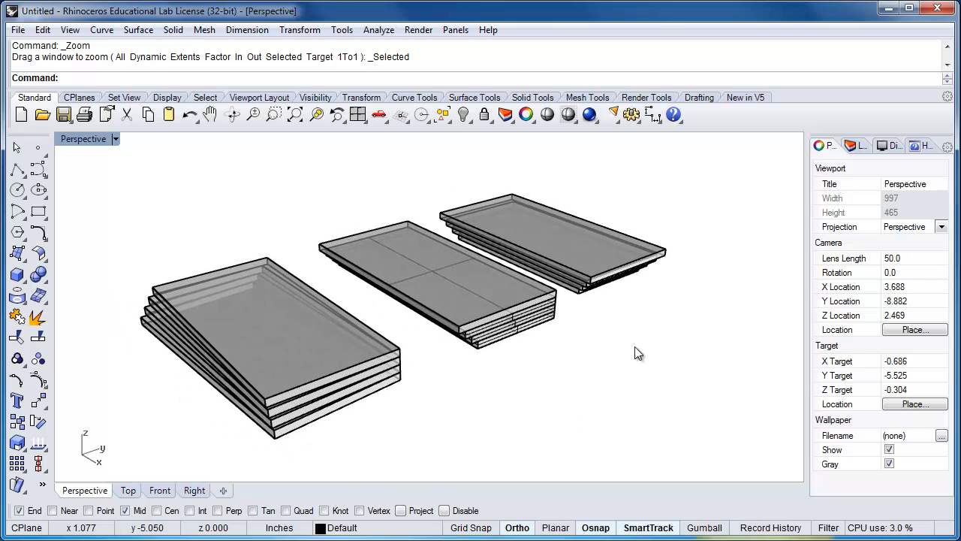
{"action": "right_click_drag", "start_coordinate": [548, 399], "coordinate": [402, 406]}
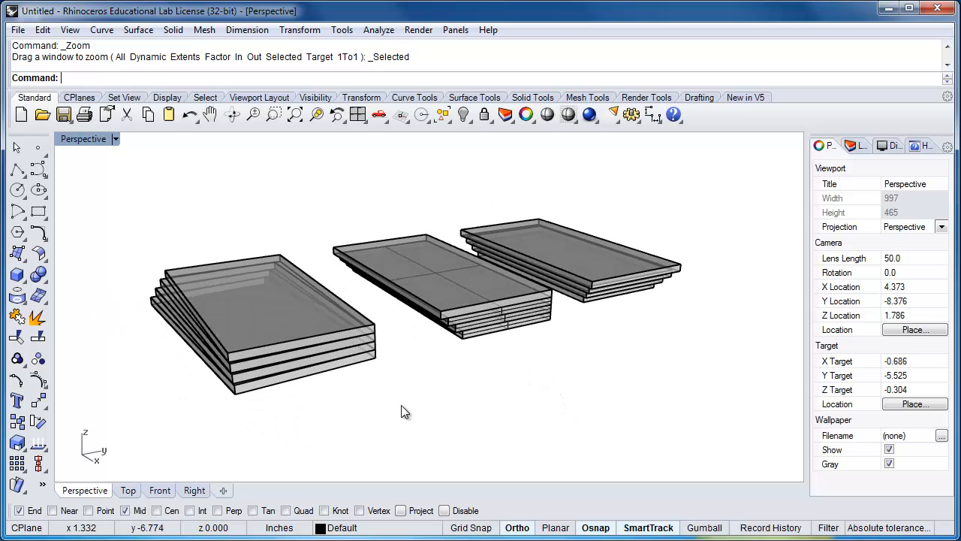
Boolean-union the four plates of each stack so that every stack becomes its own solid
{"action": "left_click_drag", "start_coordinate": [286, 325], "coordinate": [288, 332]}
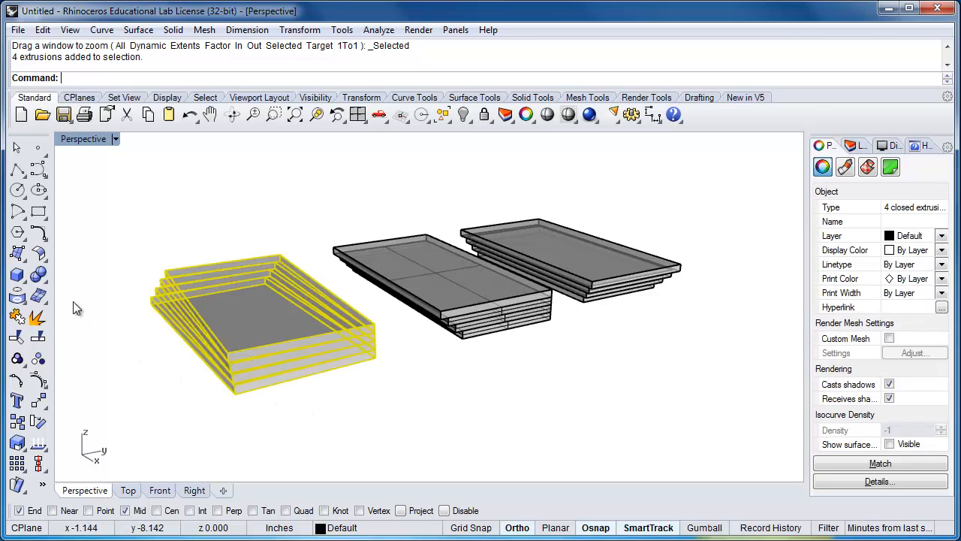
{"action": "left_click", "coordinate": [39, 275]}
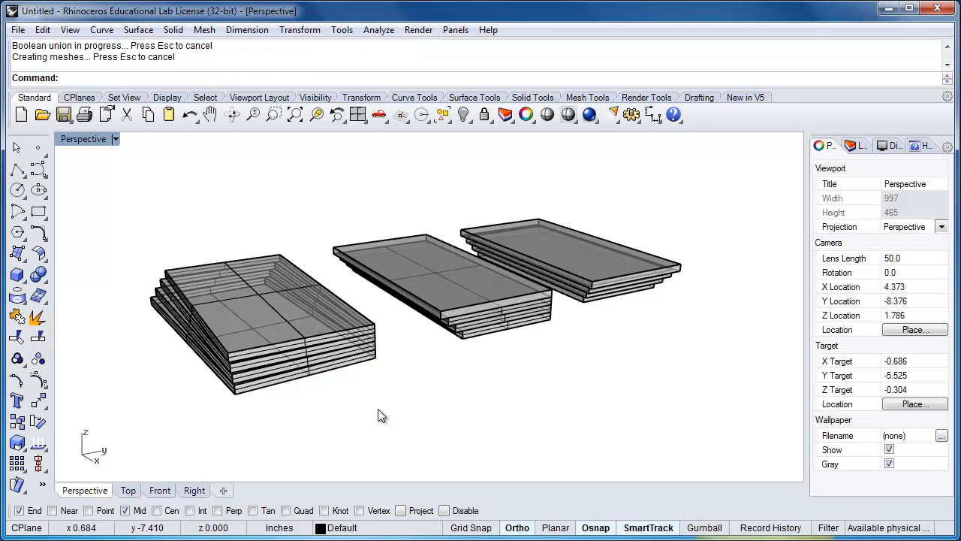
{"action": "left_click_drag", "start_coordinate": [451, 302], "coordinate": [450, 301]}
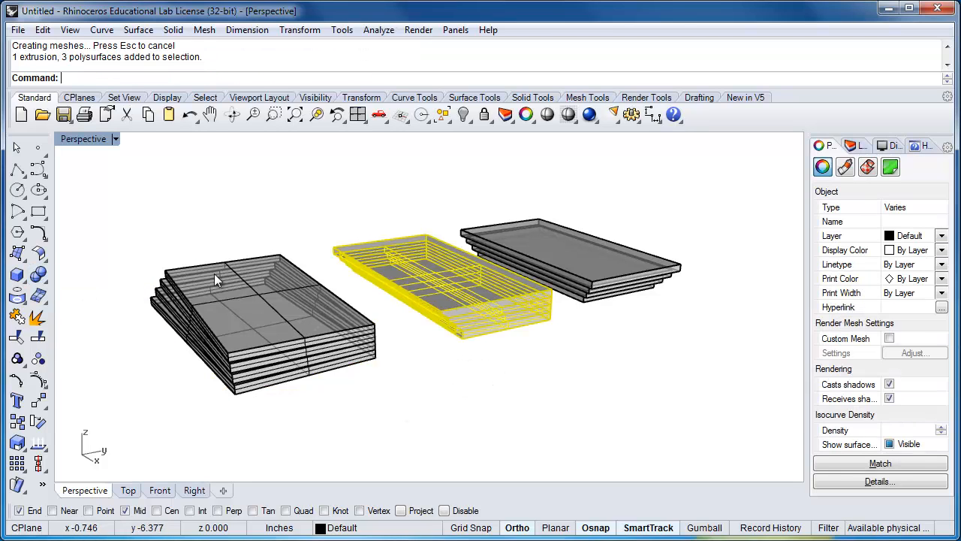
{"action": "left_click", "coordinate": [39, 274]}
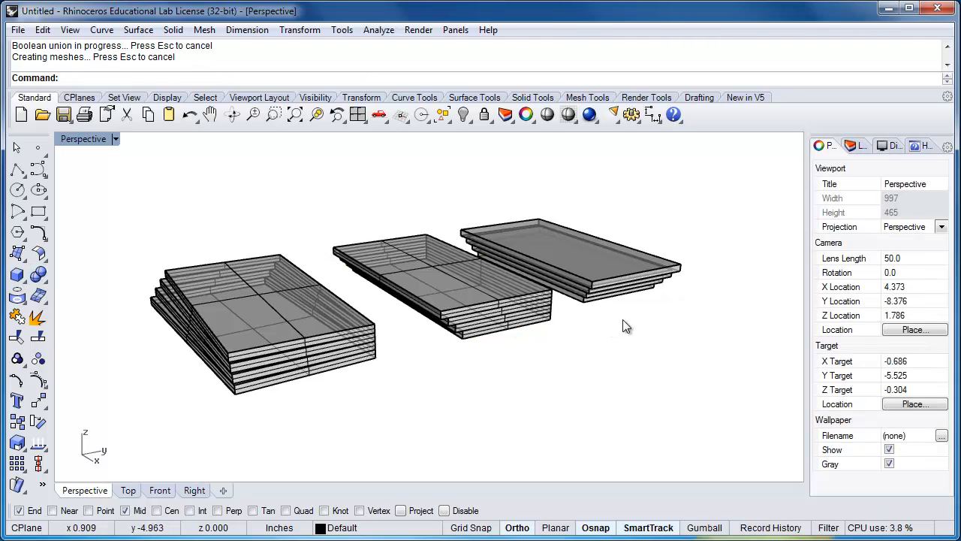
{"action": "left_click_drag", "start_coordinate": [640, 329], "coordinate": [586, 275]}
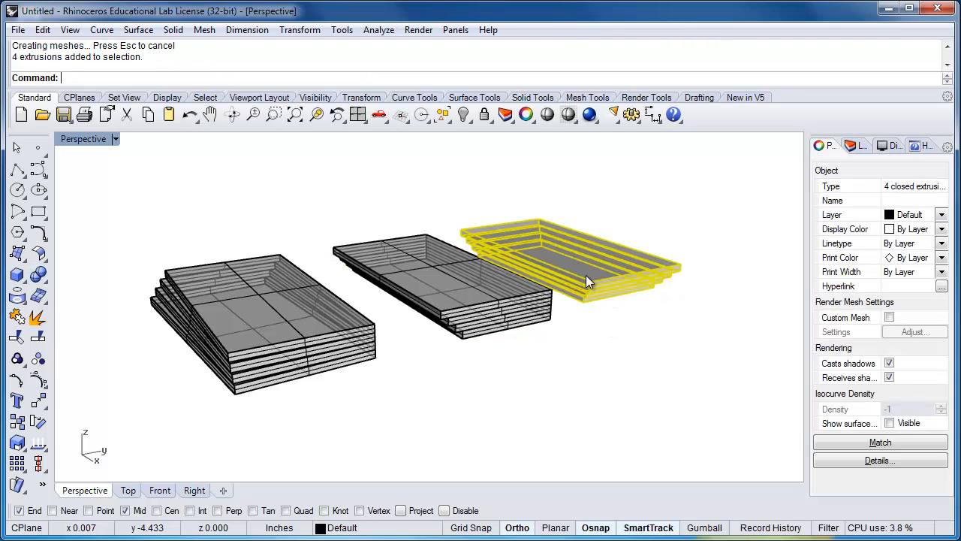
{"action": "left_click", "coordinate": [39, 275]}
{"action": "left_click", "coordinate": [328, 359]}
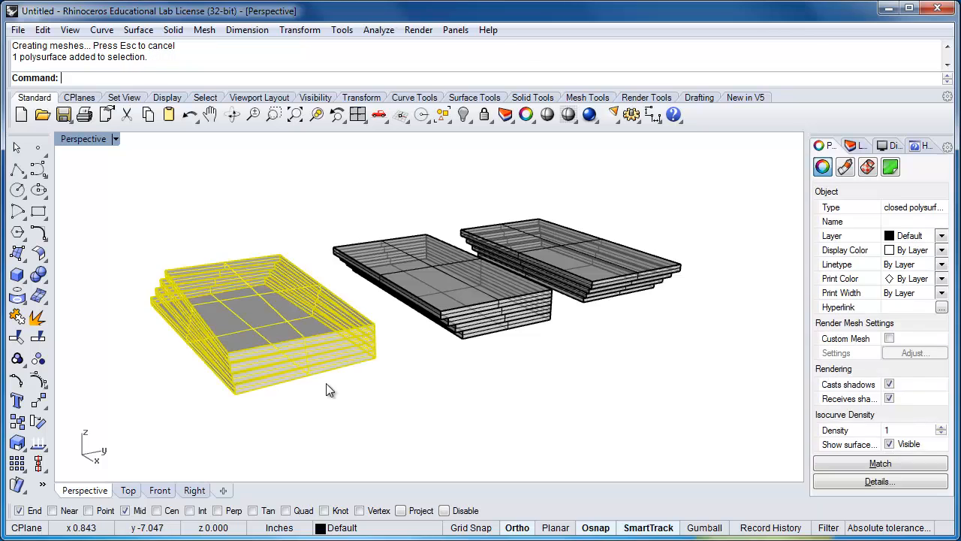
{"action": "right_click_drag", "start_coordinate": [326, 384], "coordinate": [475, 308]}
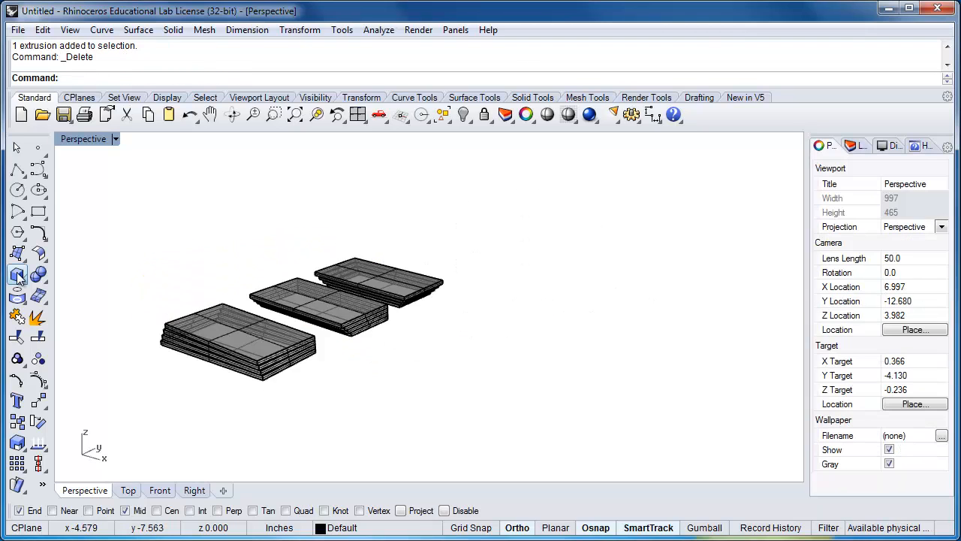
Draw a box about 0.44 in high around and beyond the three unioned stacks, with its base on the construction plane
{"action": "left_click", "coordinate": [18, 275]}
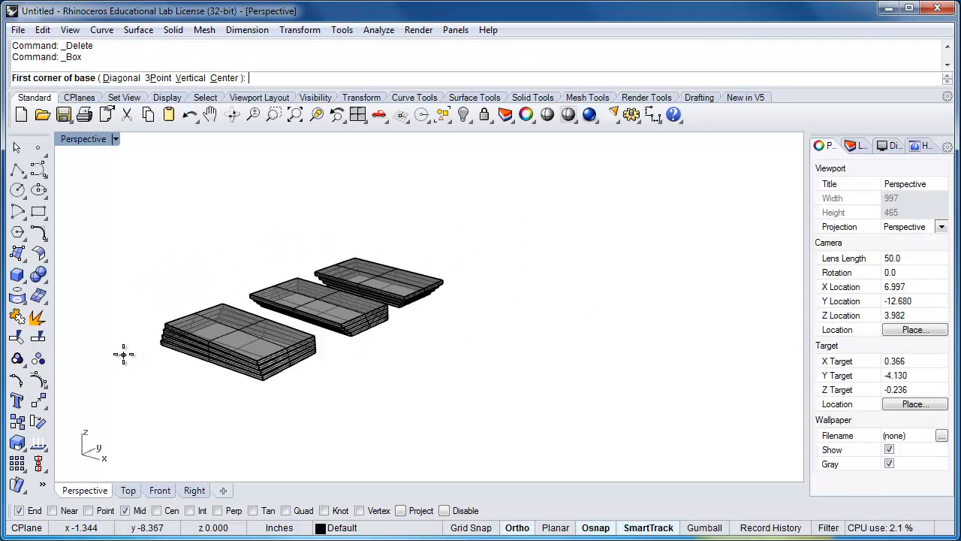
{"action": "left_click", "coordinate": [113, 350]}
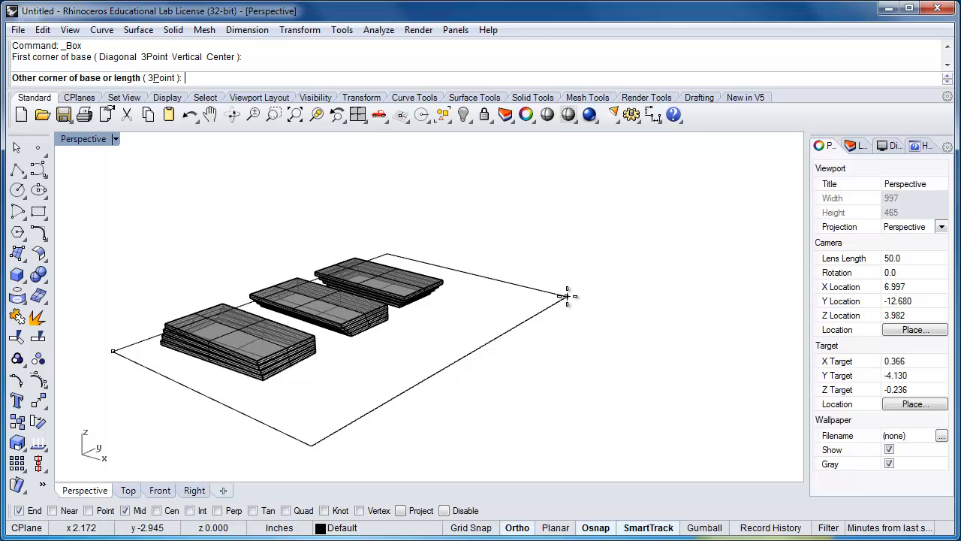
{"action": "left_click", "coordinate": [566, 296]}
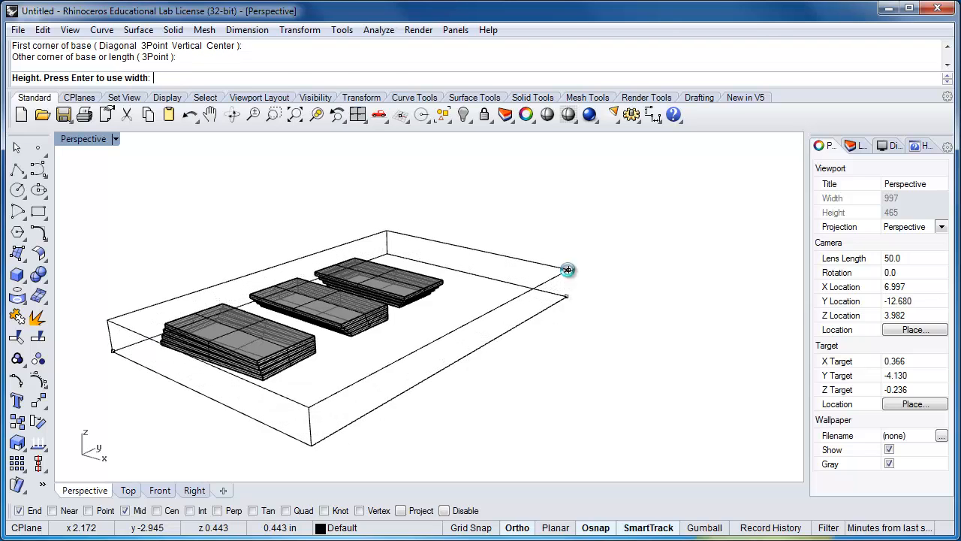
{"action": "left_click", "coordinate": [568, 270]}
{"action": "mouse_move", "coordinate": [428, 385]}
{"action": "right_mouse_down"}
{"action": "mouse_move", "coordinate": [429, 371]}
{"action": "mouse_move", "coordinate": [517, 322]}
{"action": "mouse_move", "coordinate": [543, 343]}
{"action": "mouse_move", "coordinate": [428, 387]}
{"action": "right_mouse_up"}
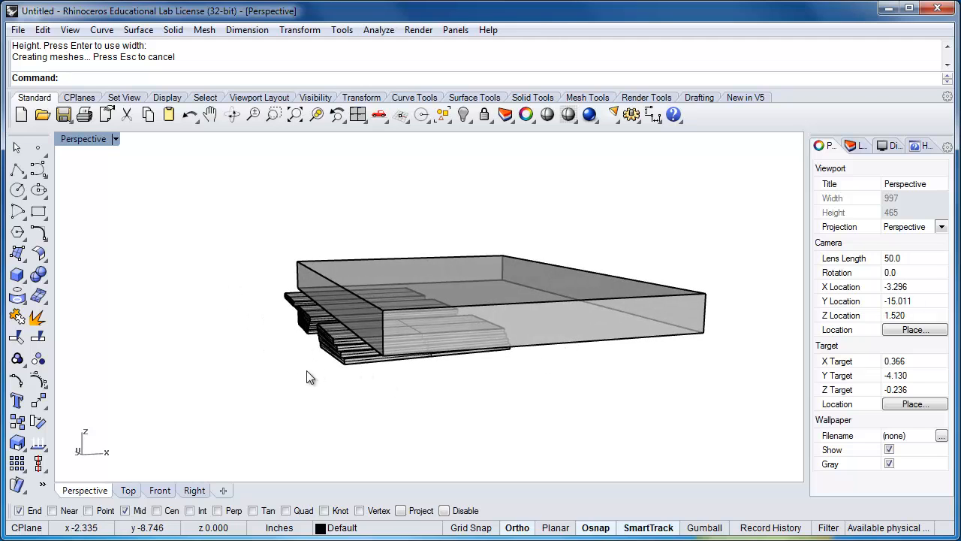
{"action": "right_click_drag", "start_coordinate": [307, 372], "coordinate": [425, 453]}
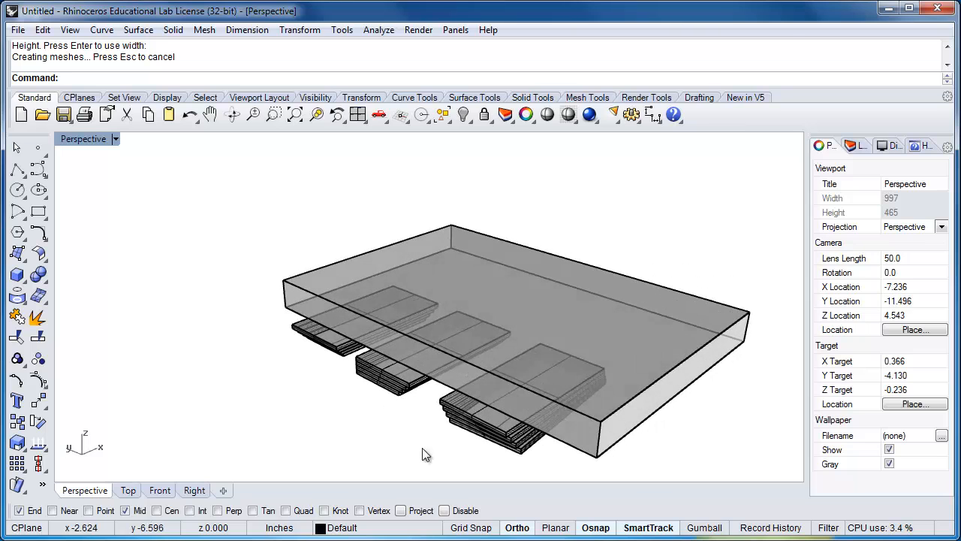
Move the three unioned stacks together from the outer corner of the end stack to the box's upper corner
{"action": "left_click", "coordinate": [458, 421]}
{"action": "left_click", "coordinate": [390, 389], "text": "shift"}
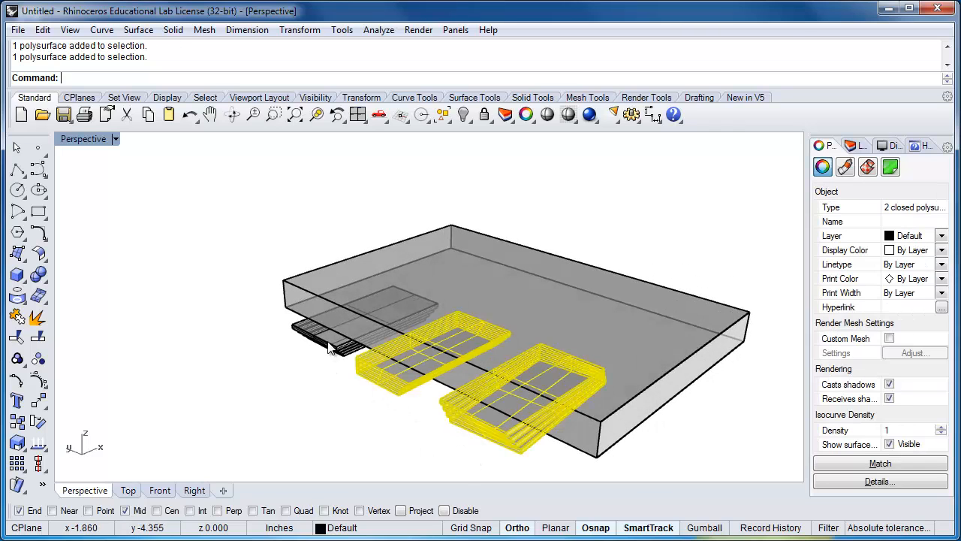
{"action": "left_click", "coordinate": [332, 346], "text": "shift"}
{"action": "right_click_drag", "start_coordinate": [452, 363], "coordinate": [423, 356]}
{"action": "type", "text": "Mov"}
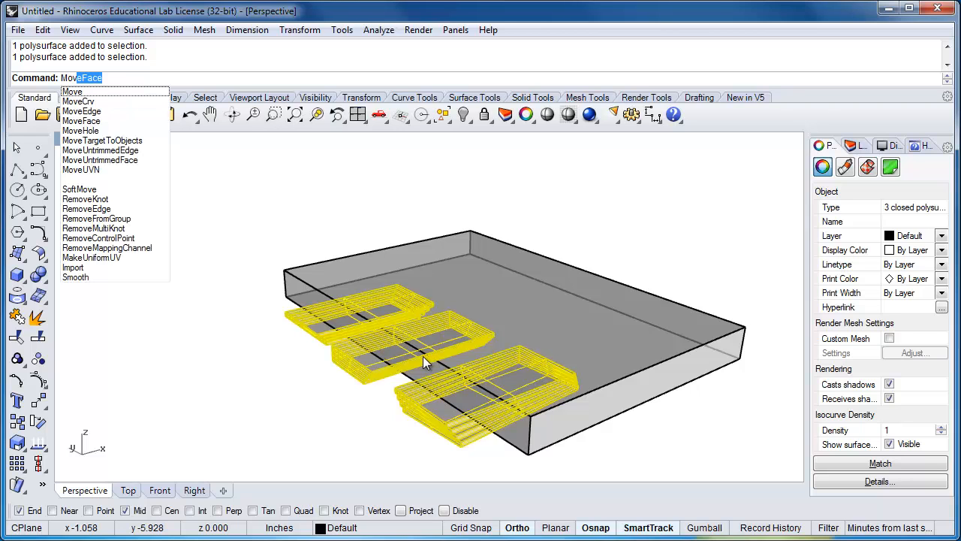
{"action": "type", "text": "e"}
{"action": "key", "text": "Return"}
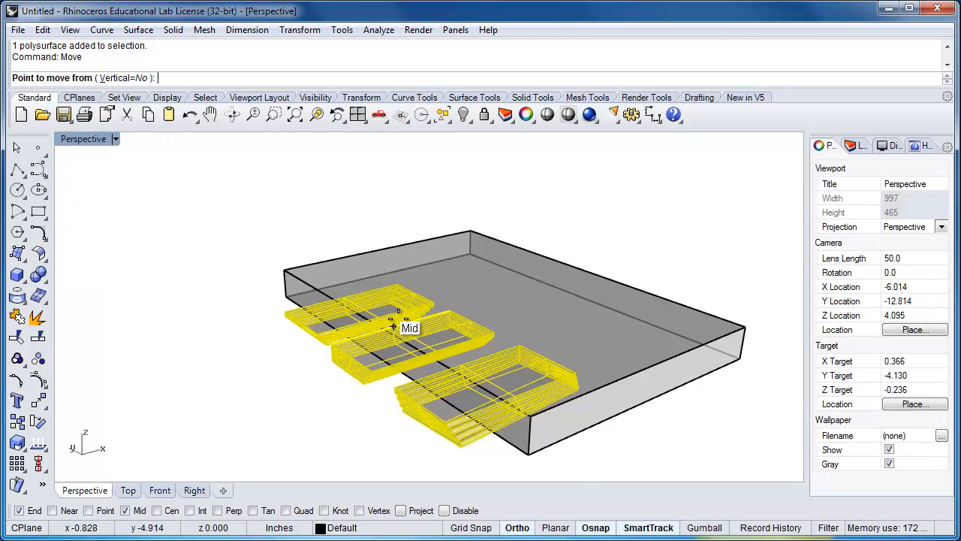
{"action": "right_click_drag", "start_coordinate": [399, 326], "coordinate": [368, 352]}
{"action": "left_click", "coordinate": [233, 341]}
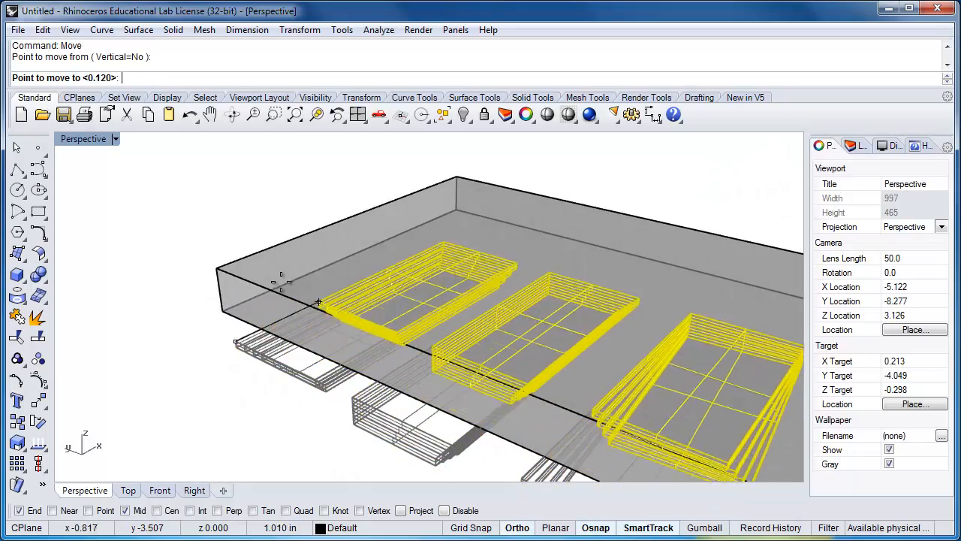
{"action": "right_click_drag", "start_coordinate": [259, 244], "coordinate": [200, 308]}
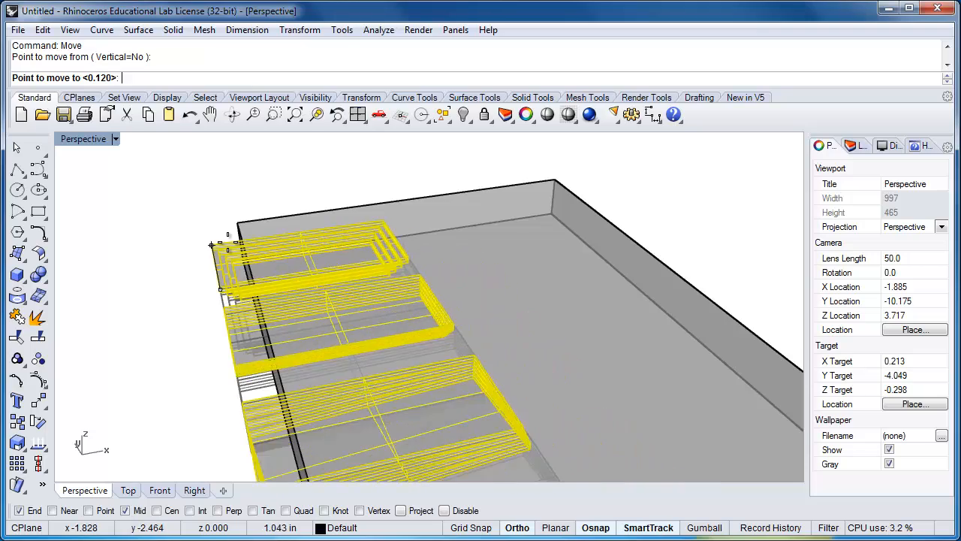
{"action": "left_click", "coordinate": [239, 225]}
Move the three stacks 0.773 in along the box's long edge, away from the box corner
{"action": "right_click_drag", "start_coordinate": [446, 379], "coordinate": [342, 380]}
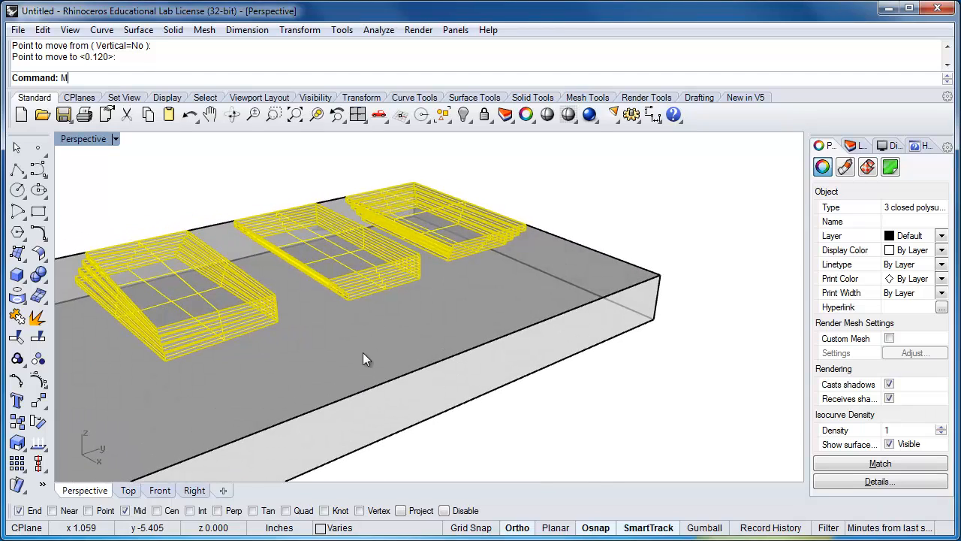
{"action": "type", "text": "ove"}
{"action": "key", "text": "Return"}
{"action": "right_click_drag", "start_coordinate": [418, 307], "coordinate": [412, 348]}
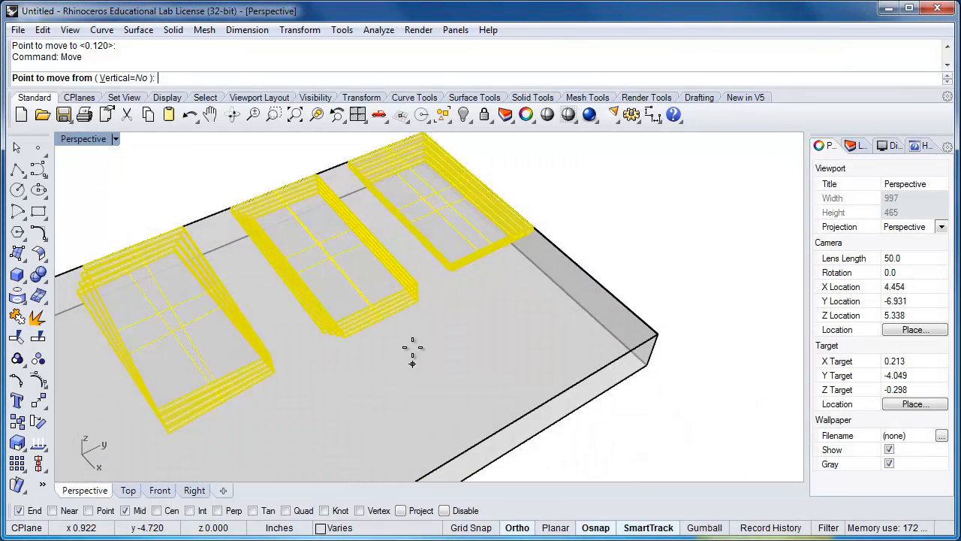
{"action": "right_click_drag", "start_coordinate": [470, 281], "coordinate": [560, 346], "text": "shift"}
{"action": "left_click", "coordinate": [504, 220]}
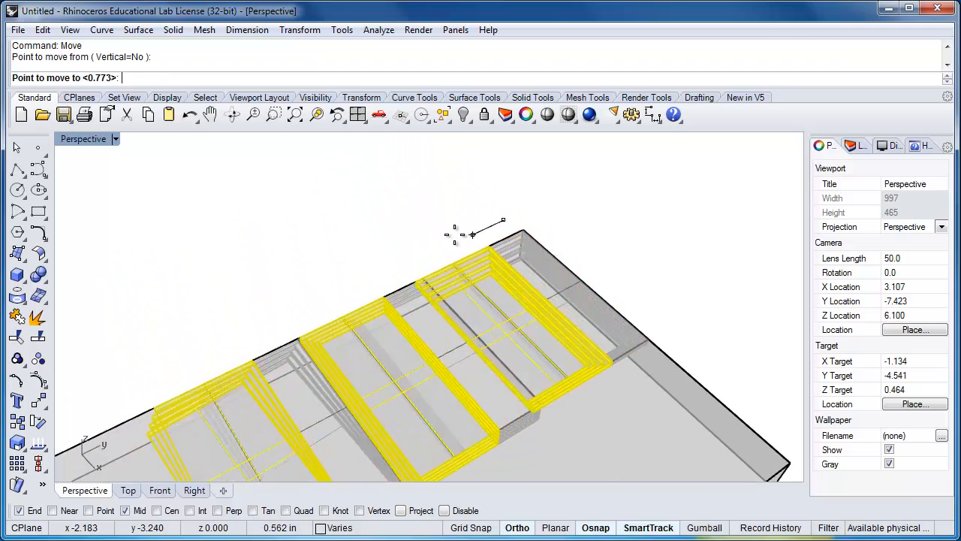
{"action": "type", "text": "1\""}
{"action": "key", "text": "Return"}
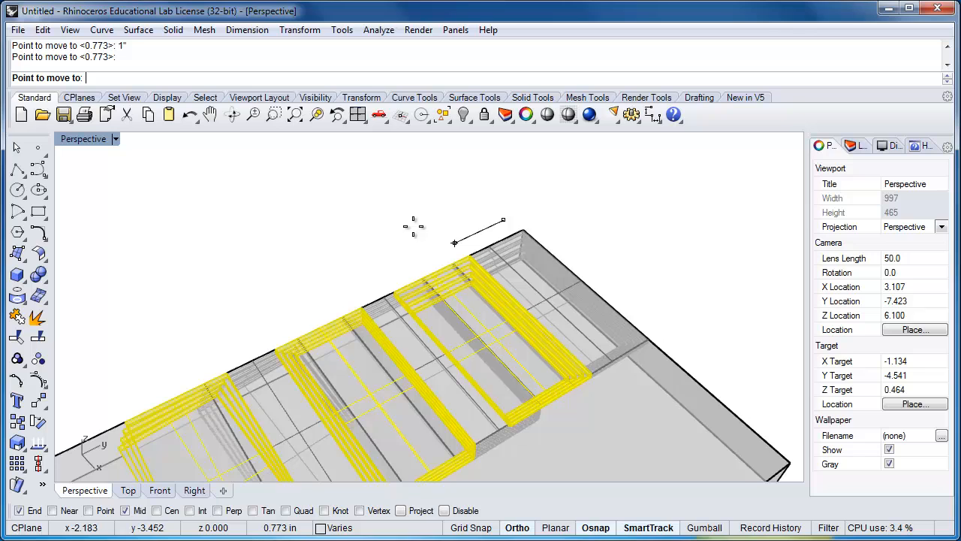
{"action": "left_click", "coordinate": [413, 226]}
Move the three stacks 1/8 in inward, perpendicular to the box's long edge that they touch
{"action": "scroll", "coordinate": [406, 255], "scroll_direction": "down", "scroll_amount": 3}
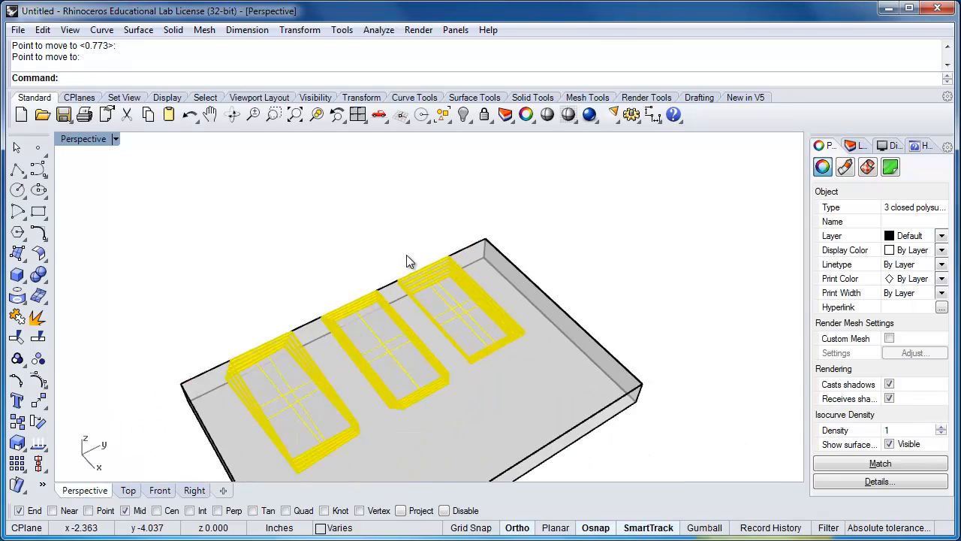
{"action": "key", "text": "Return"}
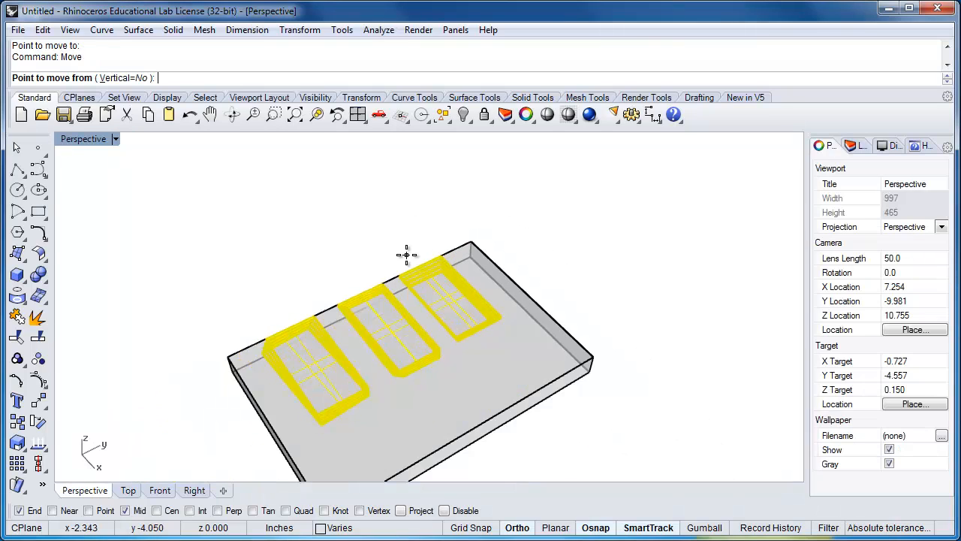
{"action": "left_click", "coordinate": [516, 236]}
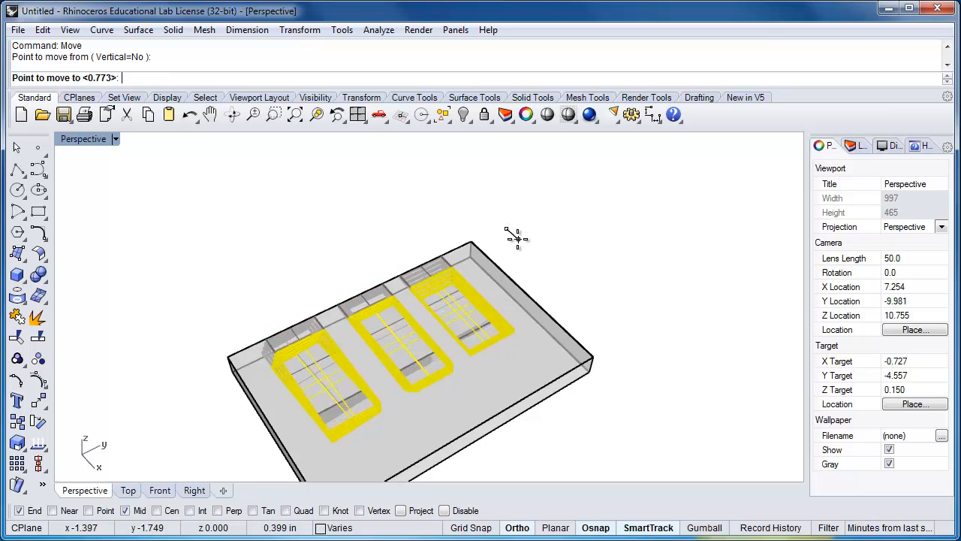
{"action": "type", "text": "1/8\""}
{"action": "key", "text": "Return"}
{"action": "left_click", "coordinate": [560, 288]}
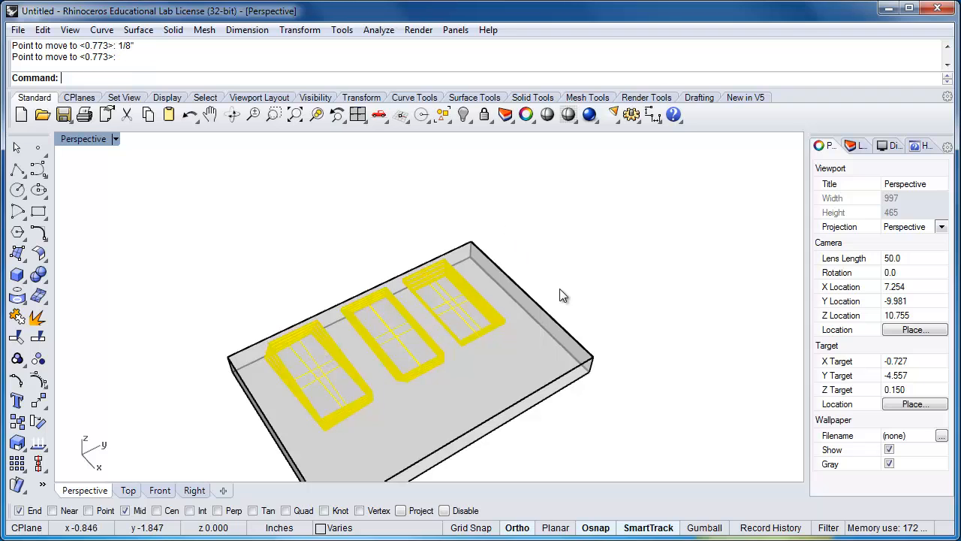
{"action": "left_click", "coordinate": [559, 303]}
Subtract the three unioned stacks from the box with a Boolean difference, deleting the input stacks, to leave stepped recesses
{"action": "right_click_drag", "start_coordinate": [496, 395], "coordinate": [538, 414]}
{"action": "scroll", "coordinate": [532, 425], "scroll_direction": "up", "scroll_amount": 2}
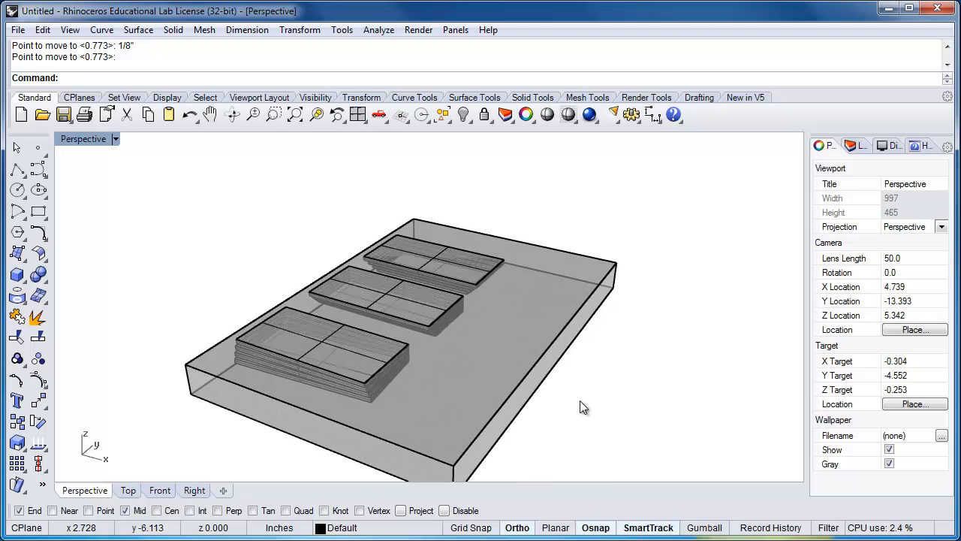
{"action": "left_click", "coordinate": [36, 277]}
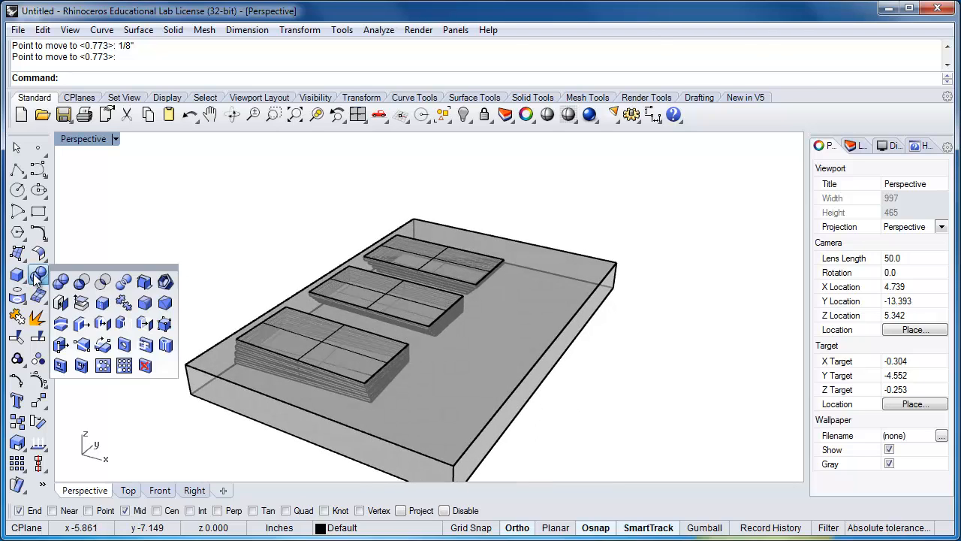
{"action": "left_click", "coordinate": [82, 283]}
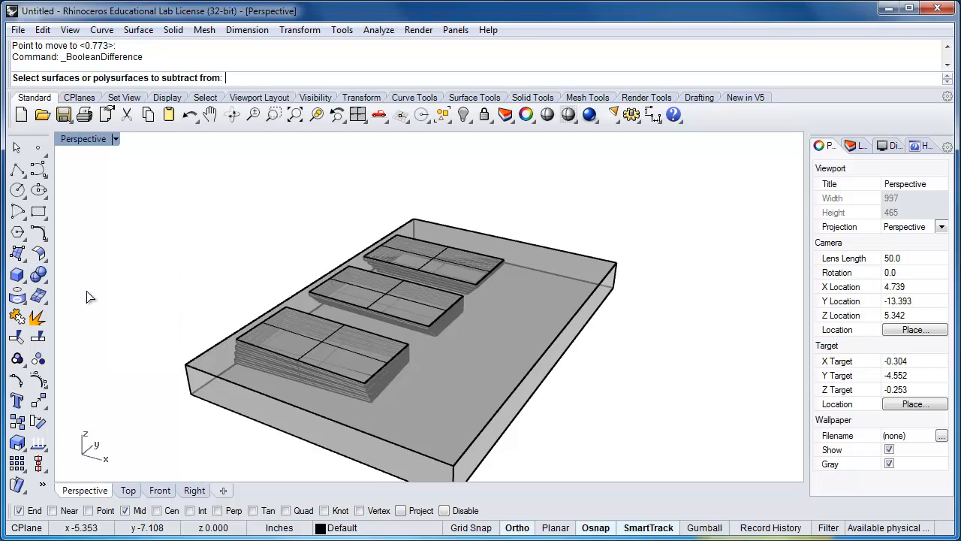
{"action": "left_click", "coordinate": [494, 347]}
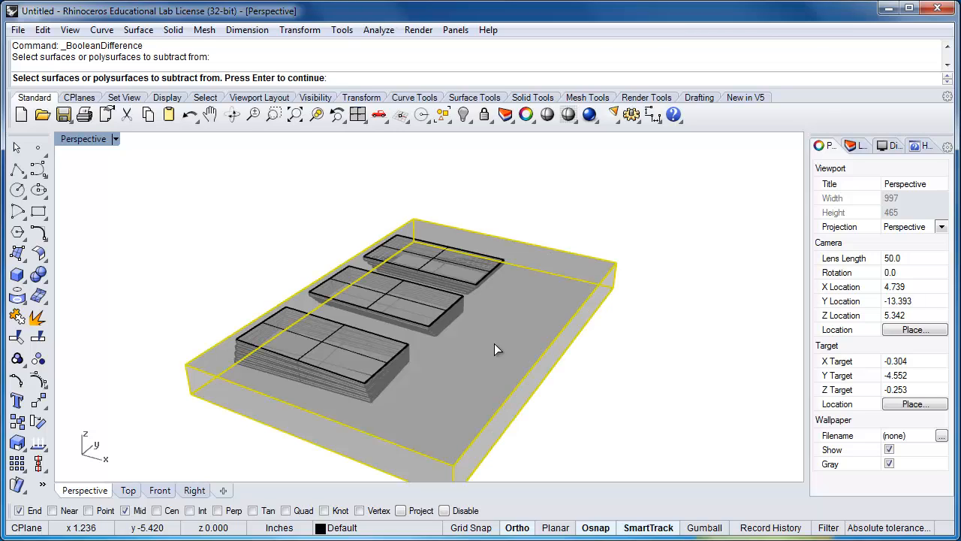
{"action": "key", "text": "Return"}
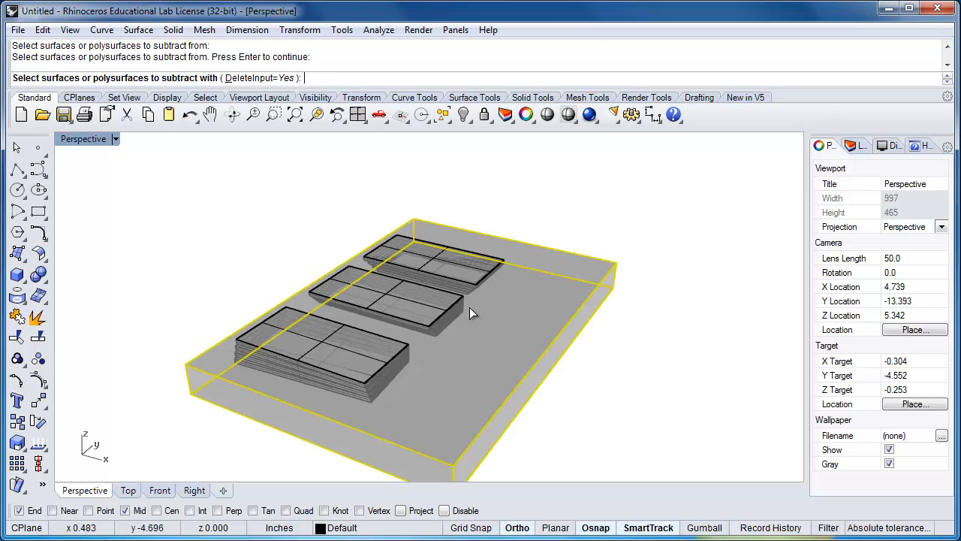
{"action": "left_click", "coordinate": [459, 269]}
{"action": "left_click", "coordinate": [423, 309]}
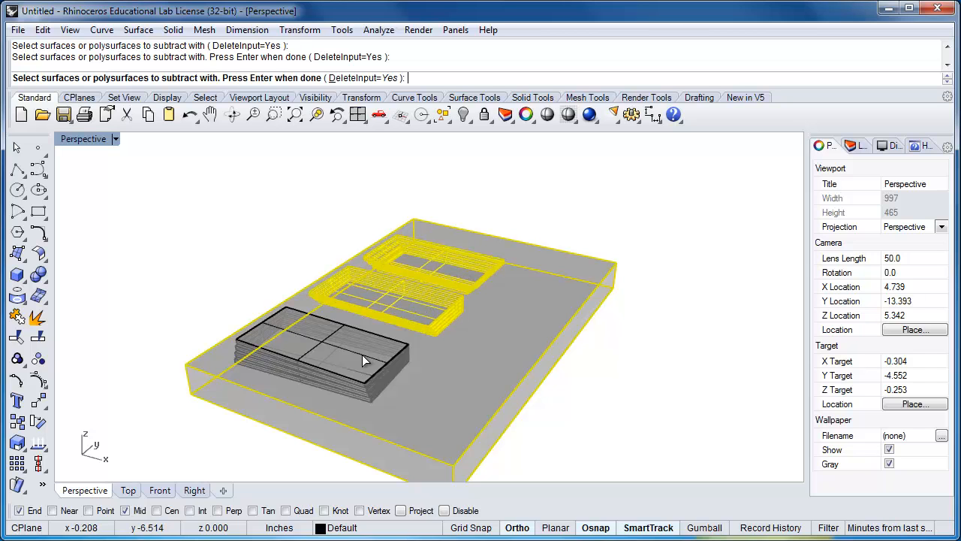
{"action": "left_click", "coordinate": [362, 355]}
{"action": "key", "text": "Return"}
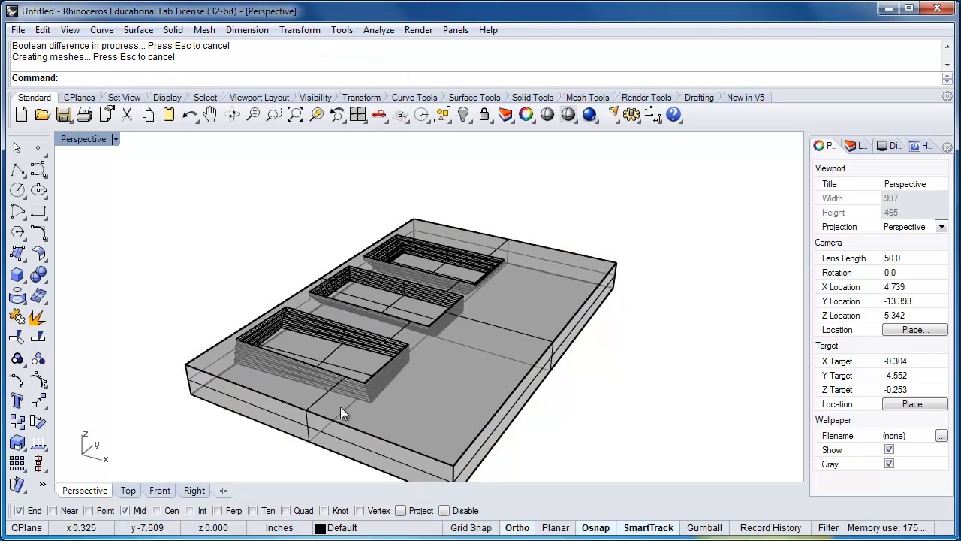
Turn off the surface isocurves on the box with the three stepped recesses
{"action": "right_click_drag", "start_coordinate": [340, 407], "coordinate": [428, 264]}
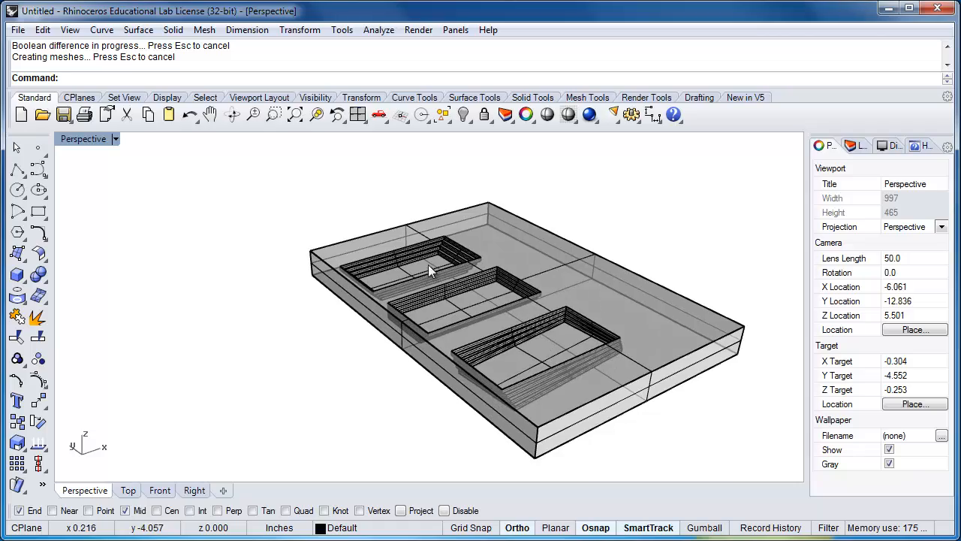
{"action": "scroll", "coordinate": [429, 264], "scroll_direction": "up", "scroll_amount": 10}
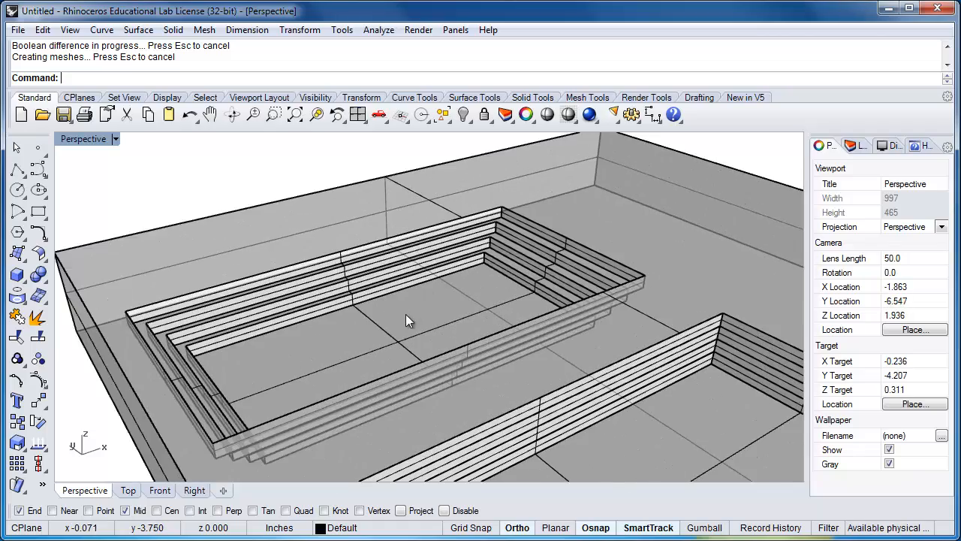
{"action": "right_click_drag", "start_coordinate": [405, 315], "coordinate": [523, 298]}
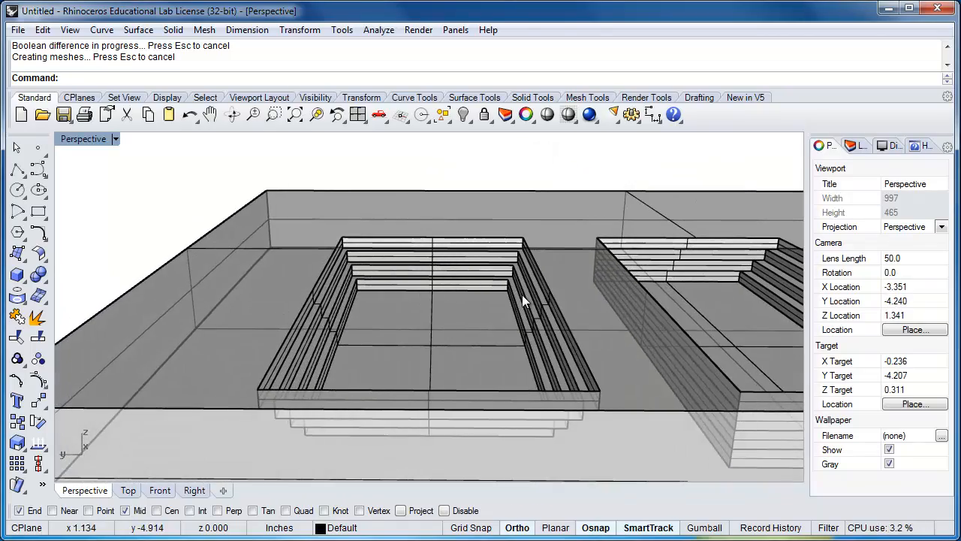
{"action": "right_click_drag", "start_coordinate": [448, 337], "coordinate": [496, 355]}
{"action": "scroll", "coordinate": [528, 341], "scroll_direction": "down", "scroll_amount": 6}
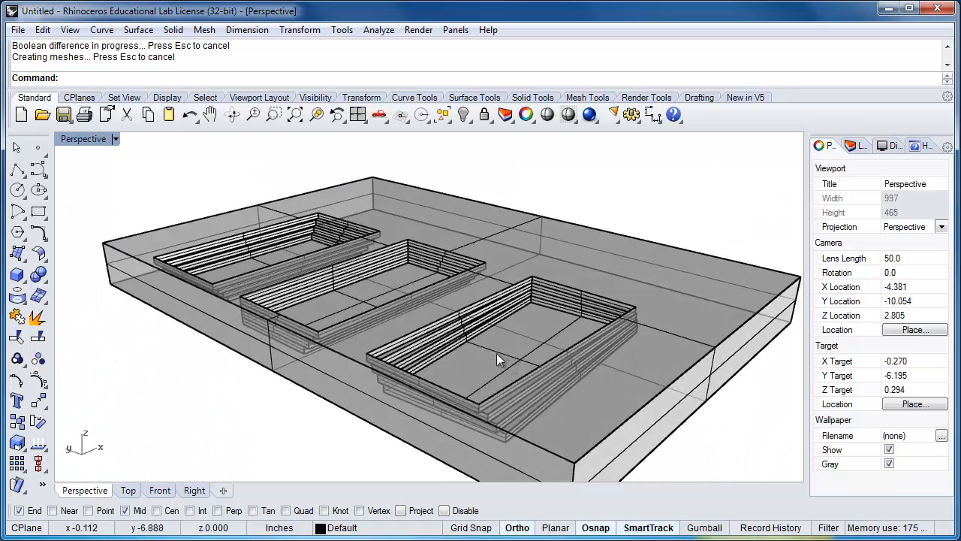
{"action": "left_click", "coordinate": [481, 332]}
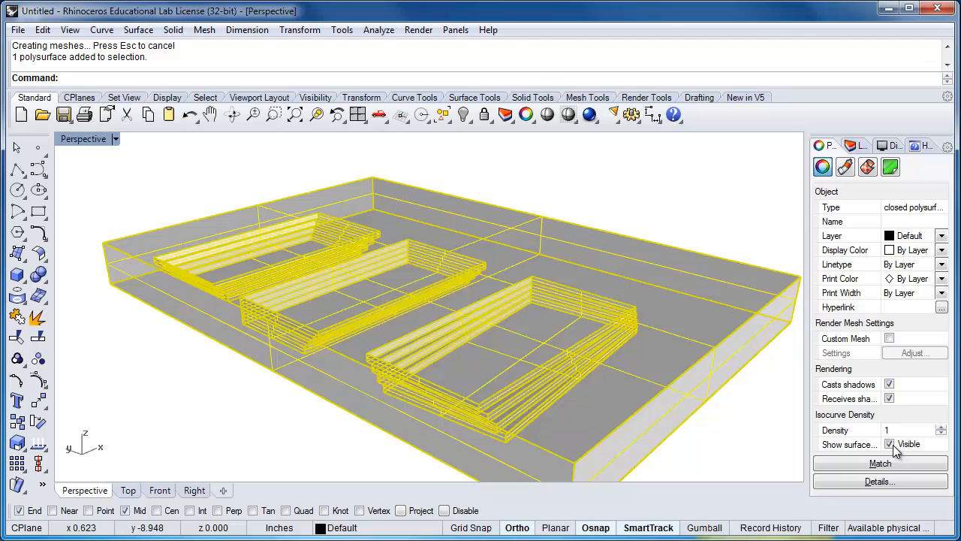
{"action": "left_click", "coordinate": [890, 444]}
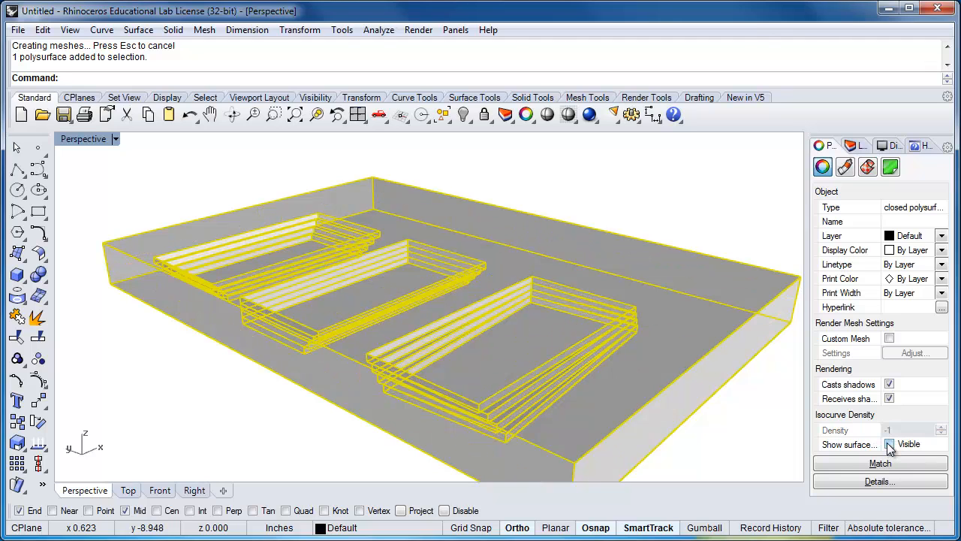
{"action": "left_click", "coordinate": [756, 445]}
{"action": "scroll", "coordinate": [273, 260], "scroll_direction": "up", "scroll_amount": 3}
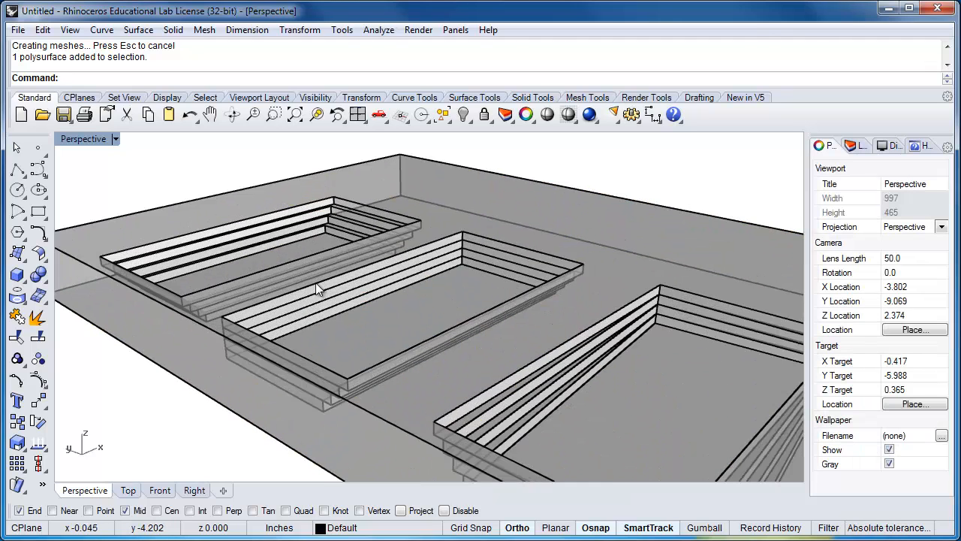
{"action": "right_click_drag", "start_coordinate": [317, 289], "coordinate": [412, 289]}
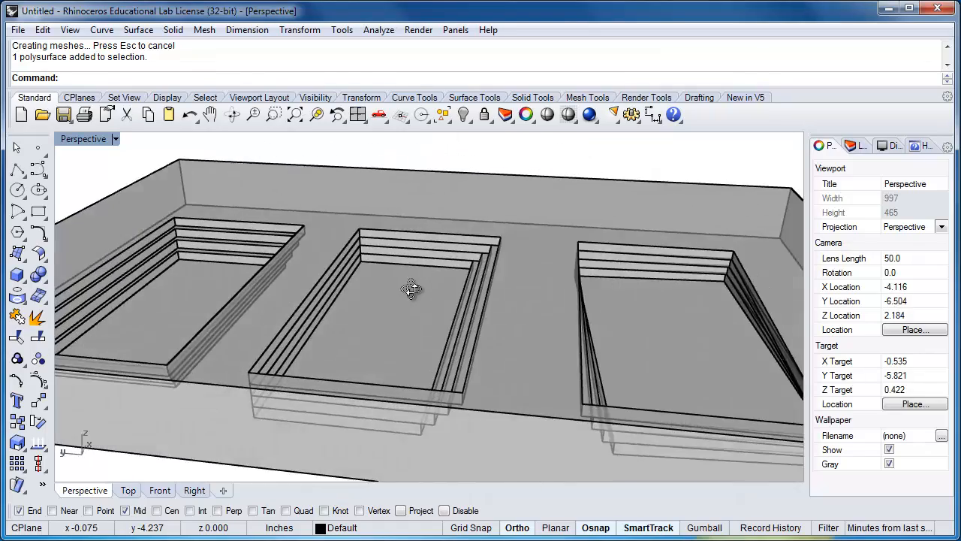
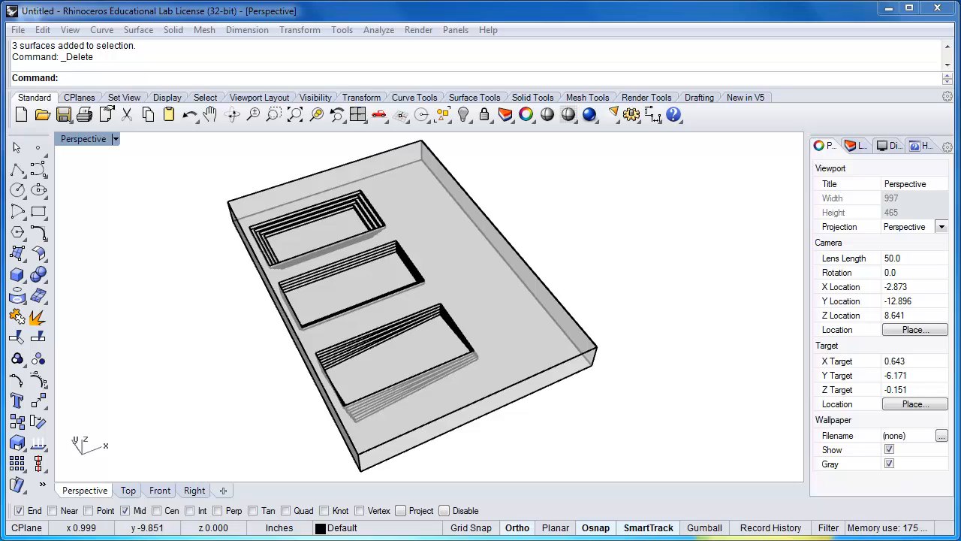
Draw a closed right-triangle polyline, about 2 by 1 in, through three corners of the recess nearest the box's short edge
{"action": "right_click_drag", "start_coordinate": [636, 440], "coordinate": [597, 428], "text": "shift"}
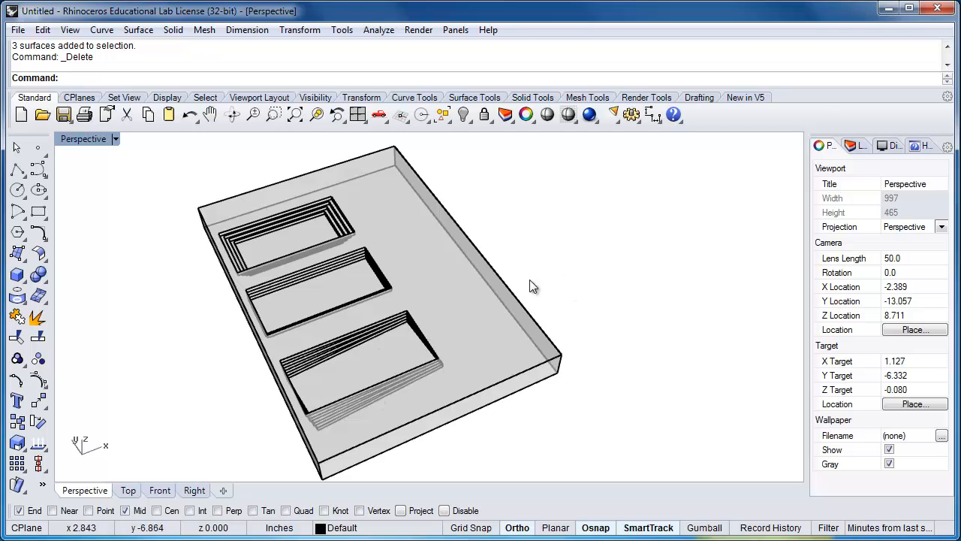
{"action": "scroll", "coordinate": [485, 334], "scroll_direction": "up", "scroll_amount": 2}
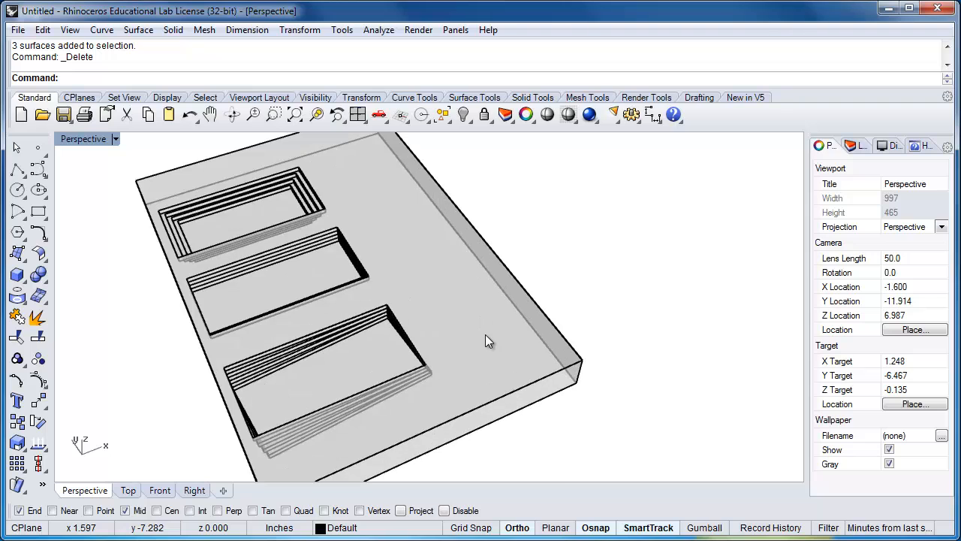
{"action": "right_click_drag", "start_coordinate": [505, 358], "coordinate": [445, 365], "text": "shift"}
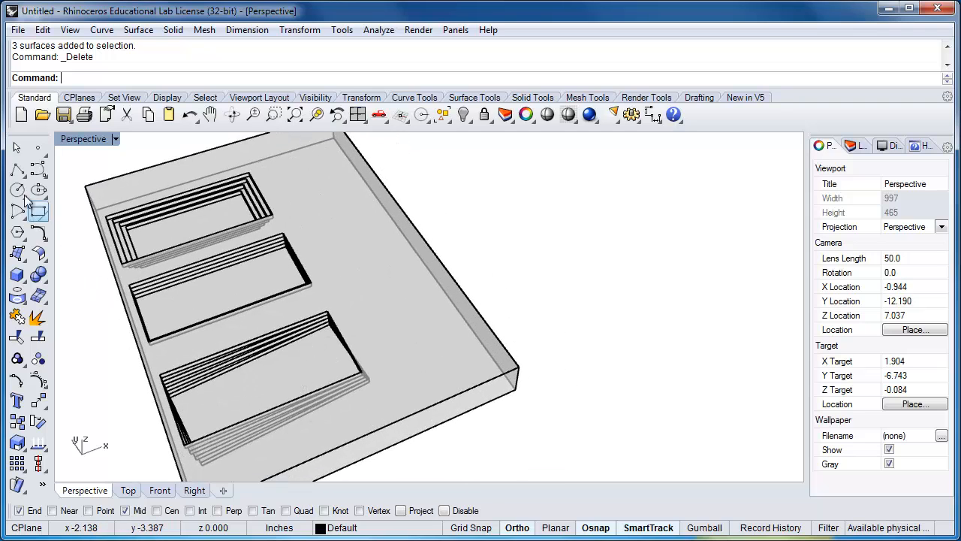
{"action": "left_click", "coordinate": [17, 170]}
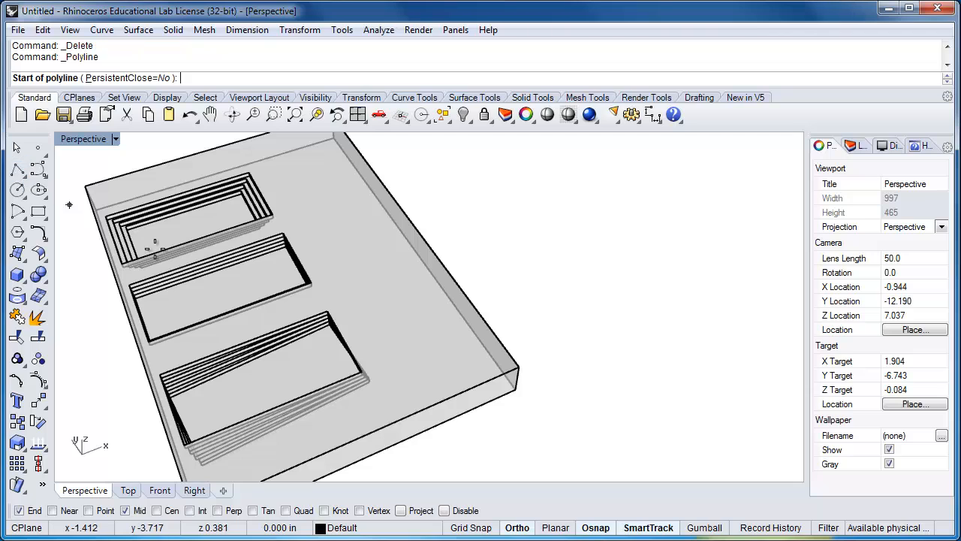
{"action": "left_click", "coordinate": [328, 308]}
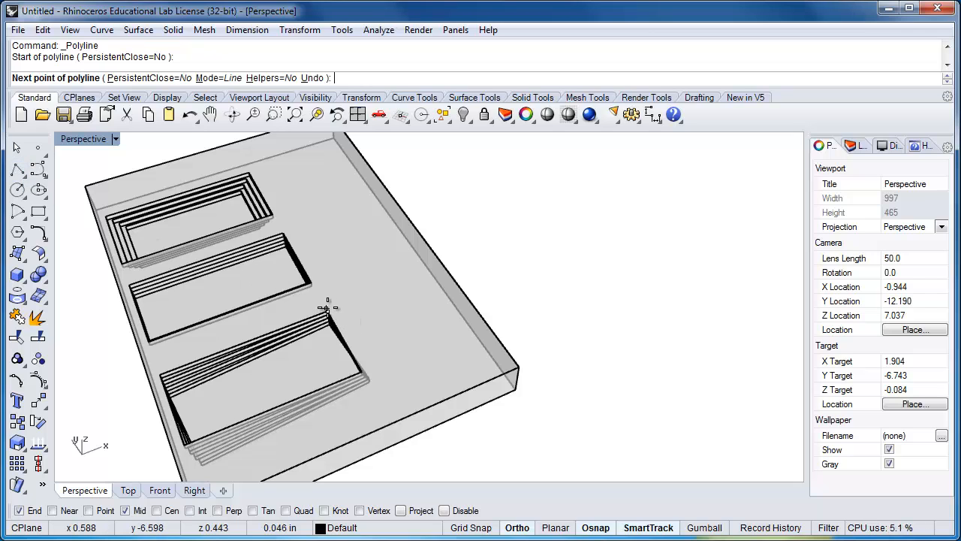
{"action": "left_click", "coordinate": [185, 443]}
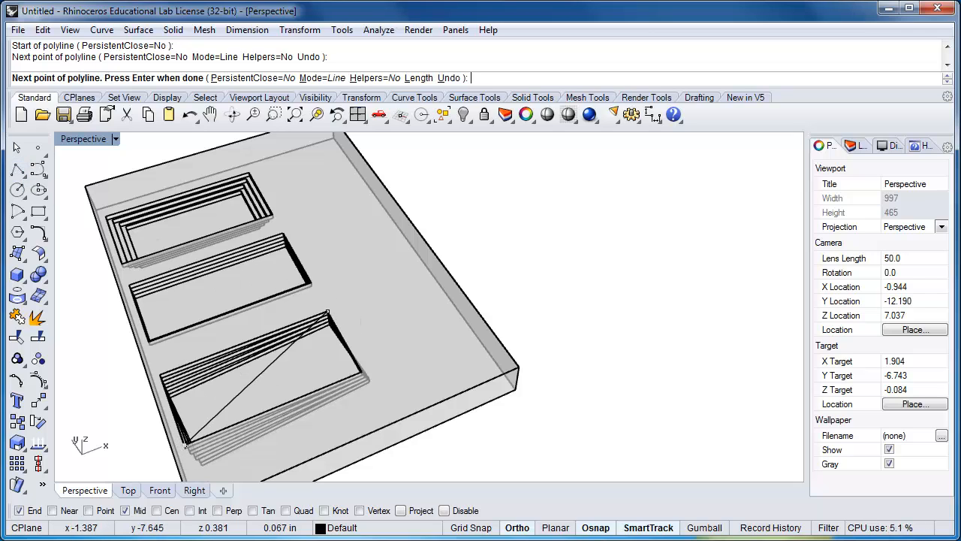
{"action": "left_click", "coordinate": [360, 370]}
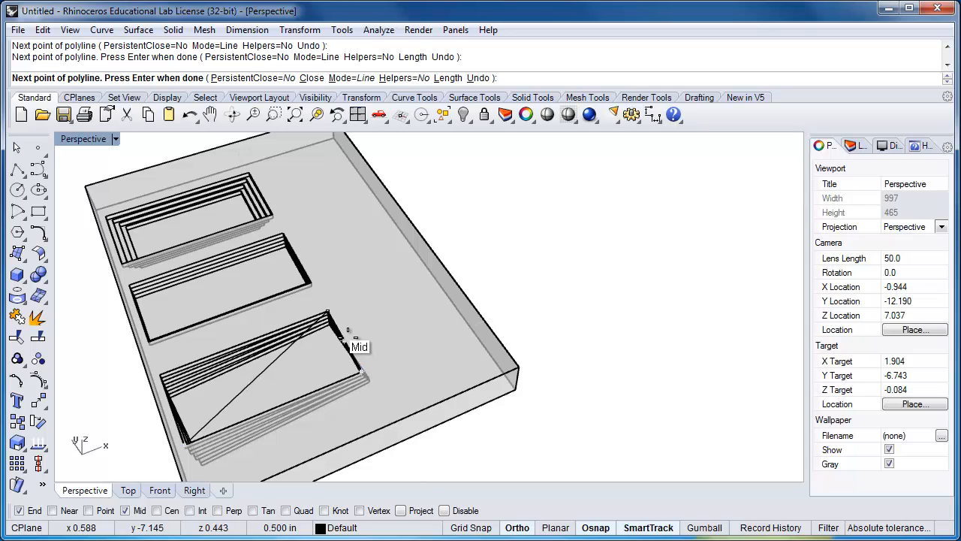
{"action": "type", "text": "c"}
{"action": "key", "text": "Return"}
Rotate the triangle 180 degrees in 3D about its short leg so it points away from the recess
{"action": "left_click", "coordinate": [262, 370]}
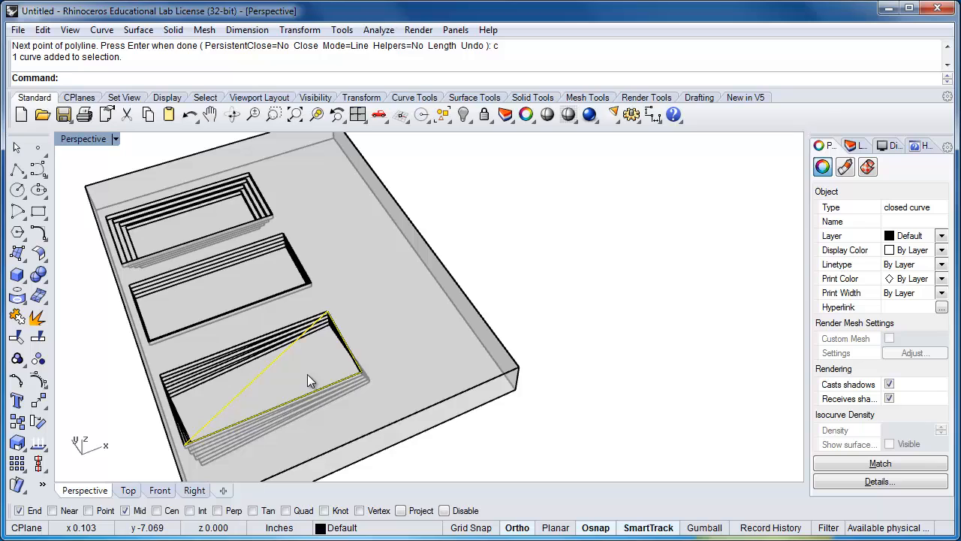
{"action": "type", "text": "Rotate"}
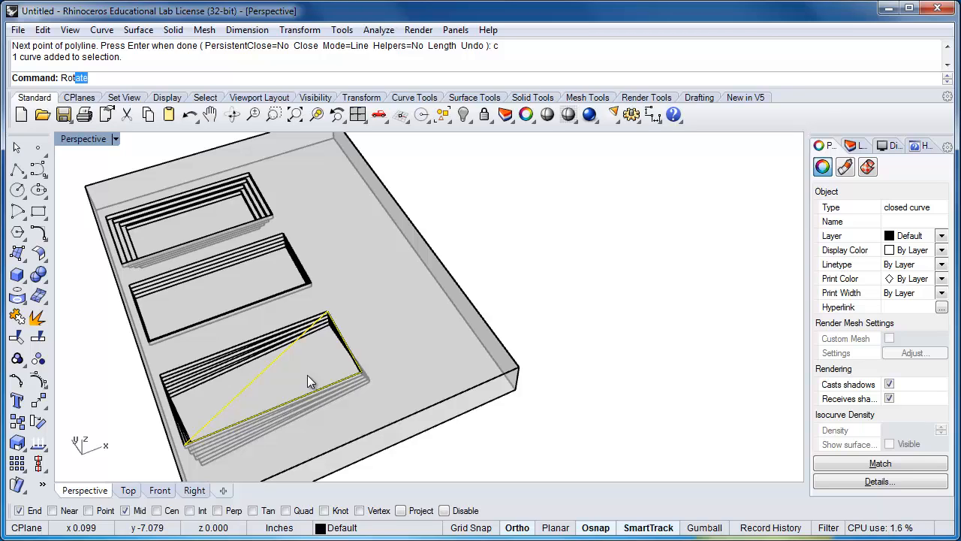
{"action": "key", "text": "Down"}
{"action": "key", "text": "Return"}
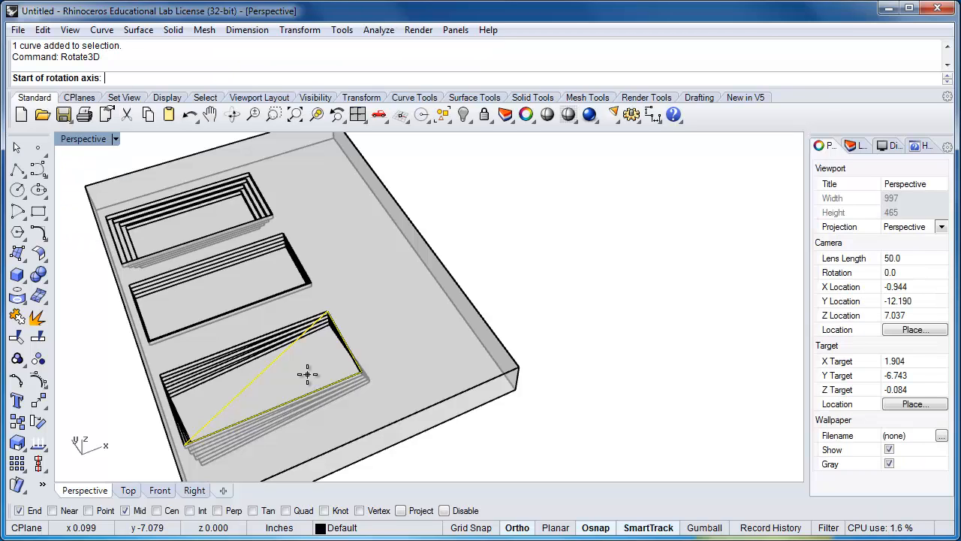
{"action": "left_click", "coordinate": [329, 308]}
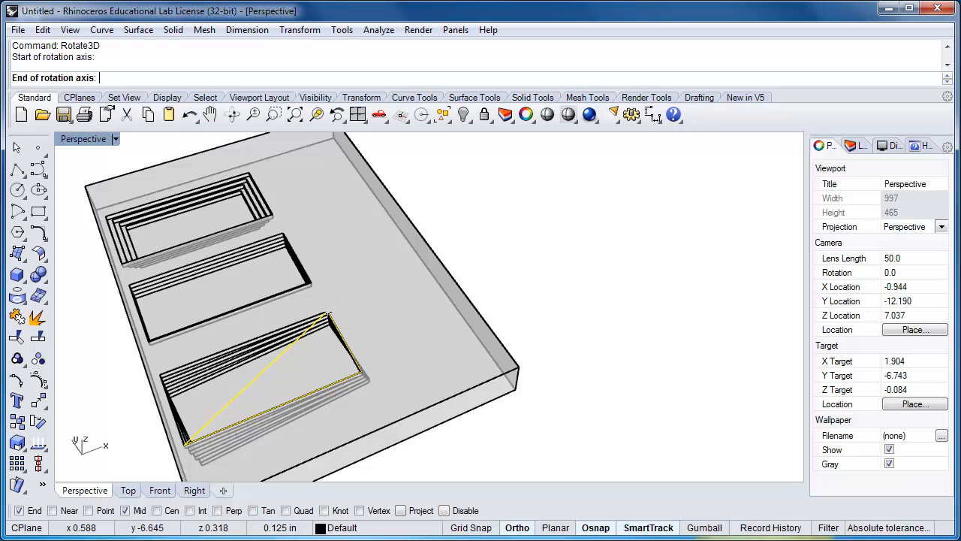
{"action": "left_click", "coordinate": [362, 372]}
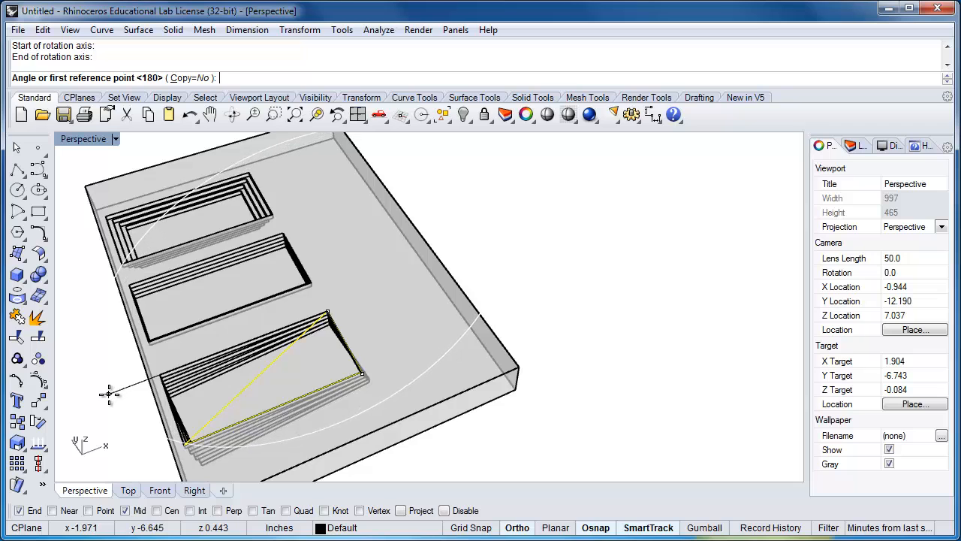
{"action": "left_click", "coordinate": [162, 375]}
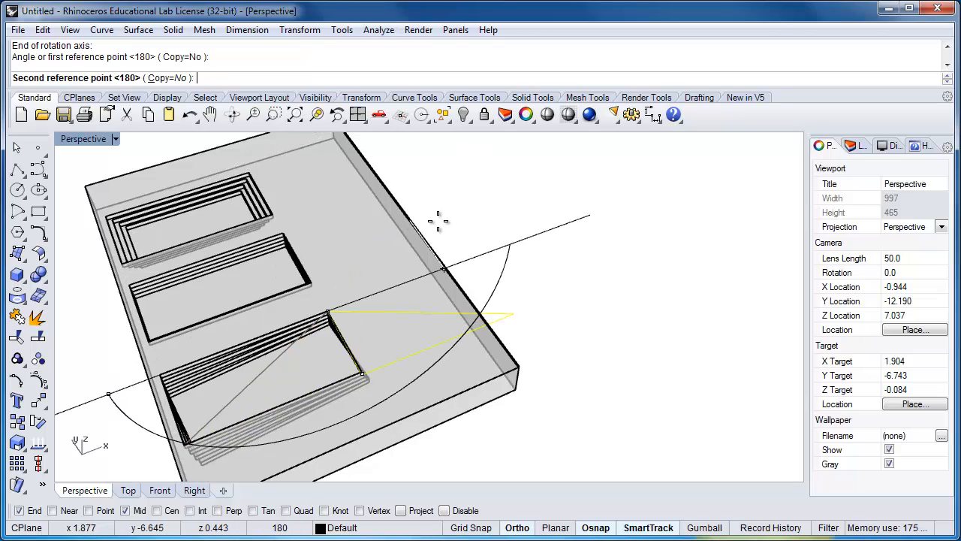
{"action": "left_click", "coordinate": [537, 207]}
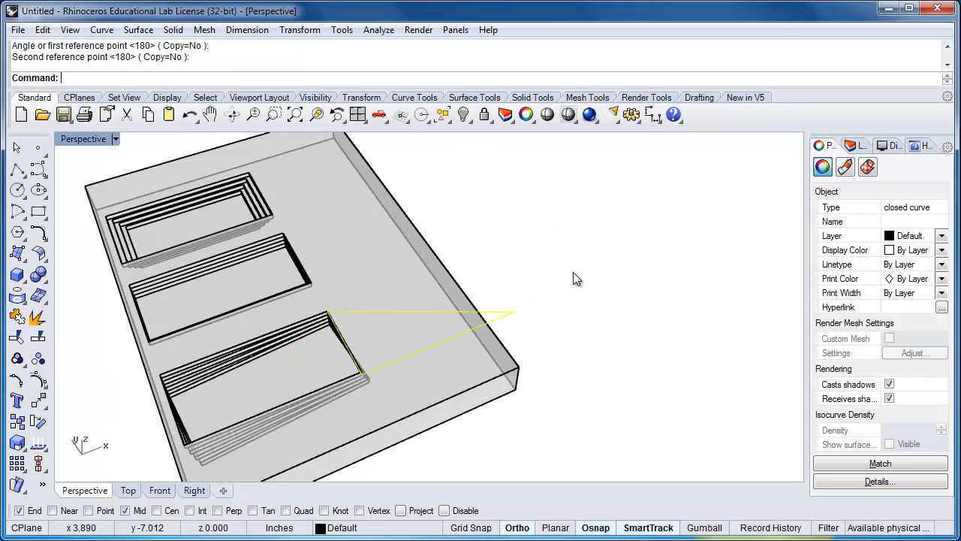
{"action": "key", "text": "Escape"}
Flatten the tilted triangle onto the construction plane with ProjectToCPlane, deleting the input curve
{"action": "right_click_drag", "start_coordinate": [513, 385], "coordinate": [467, 291]}
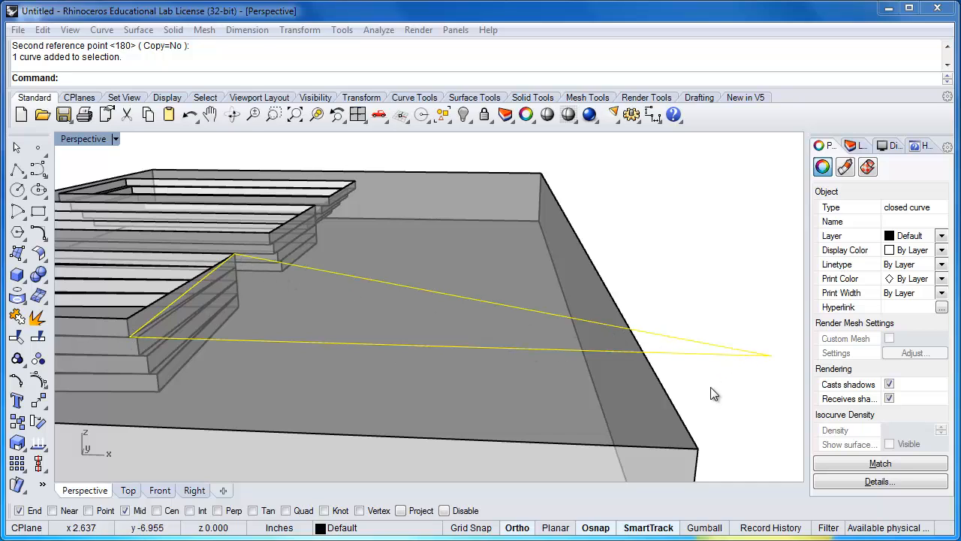
{"action": "key", "text": "Escape"}
{"action": "type", "text": "Project"}
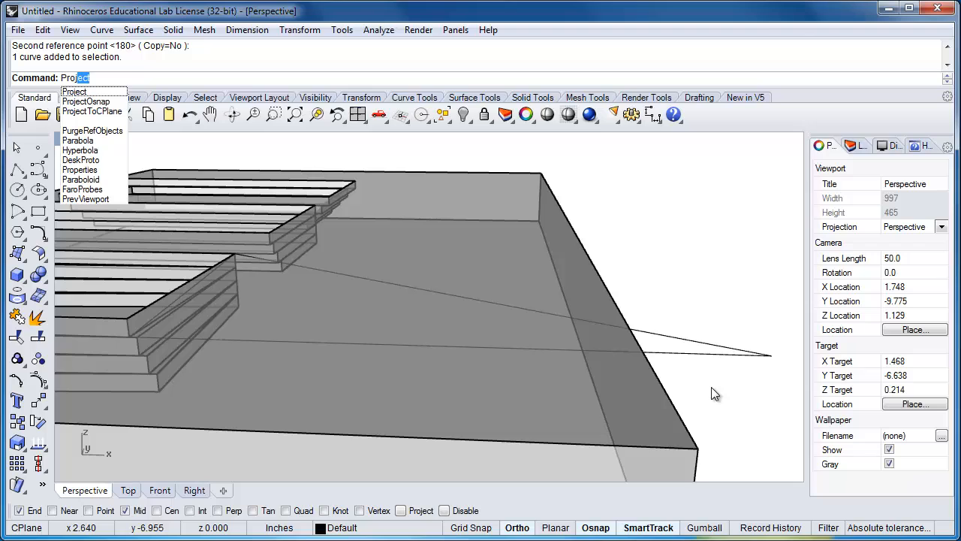
{"action": "key", "text": "Down"}
{"action": "key", "text": "Down"}
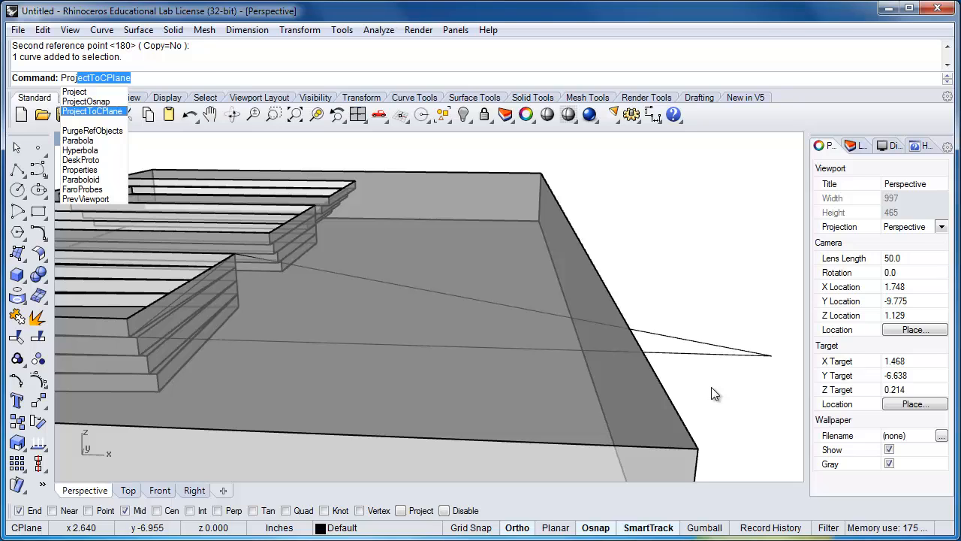
{"action": "key", "text": "Return"}
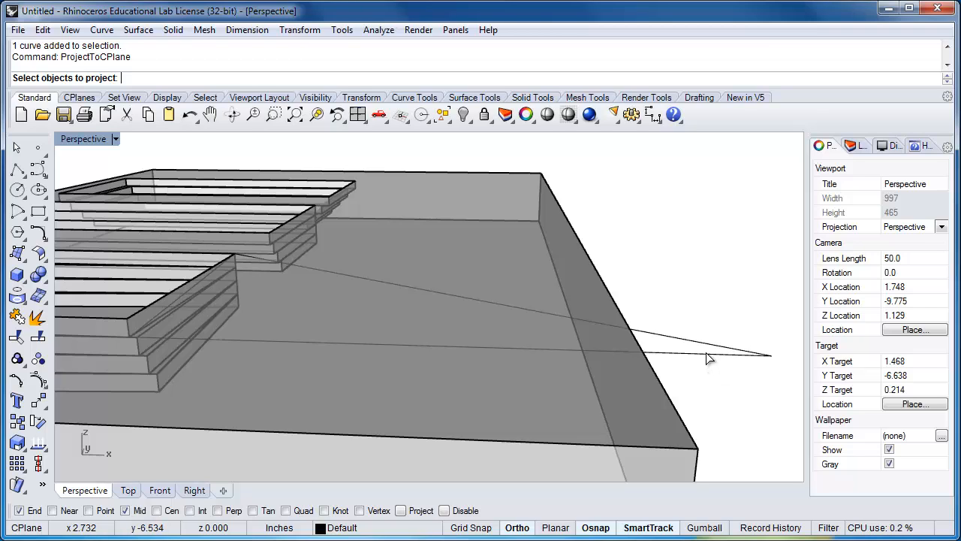
{"action": "left_click", "coordinate": [707, 353]}
{"action": "key", "text": "Return"}
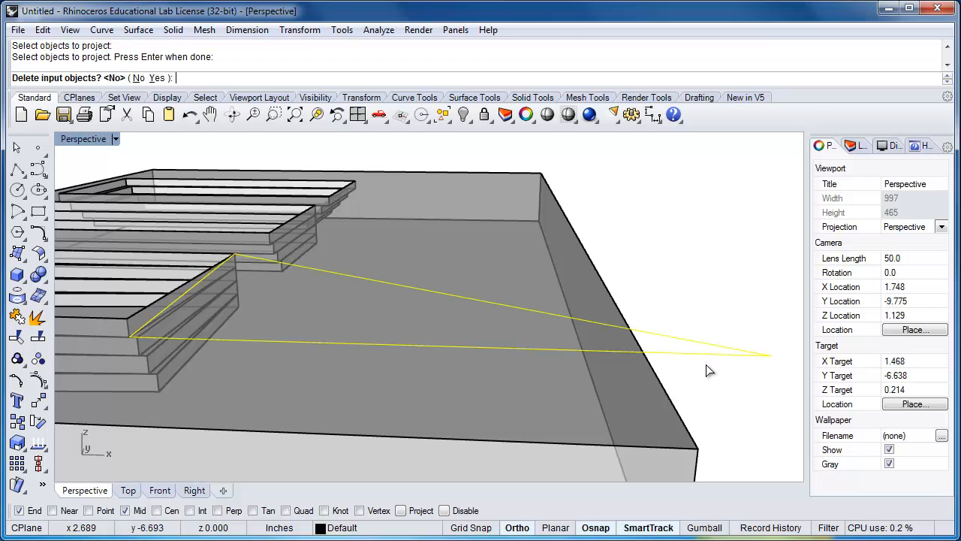
{"action": "type", "text": "y"}
{"action": "key", "text": "Return"}
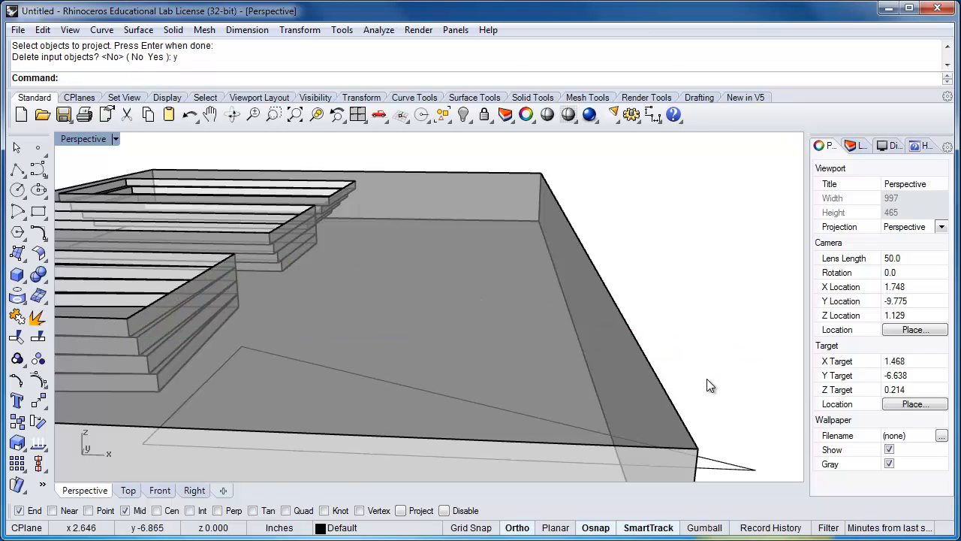
Move the flattened triangle straight up from its right-hand rear corner to the matching top corner of the nearest recess
{"action": "scroll", "coordinate": [710, 379], "scroll_direction": "down", "scroll_amount": 4}
{"action": "left_click", "coordinate": [720, 434]}
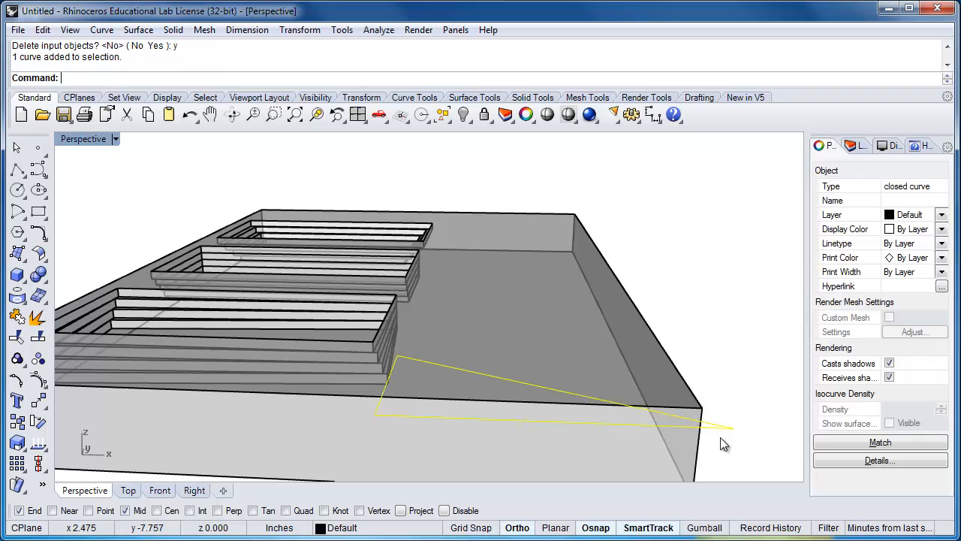
{"action": "right_click_drag", "start_coordinate": [720, 437], "coordinate": [699, 444]}
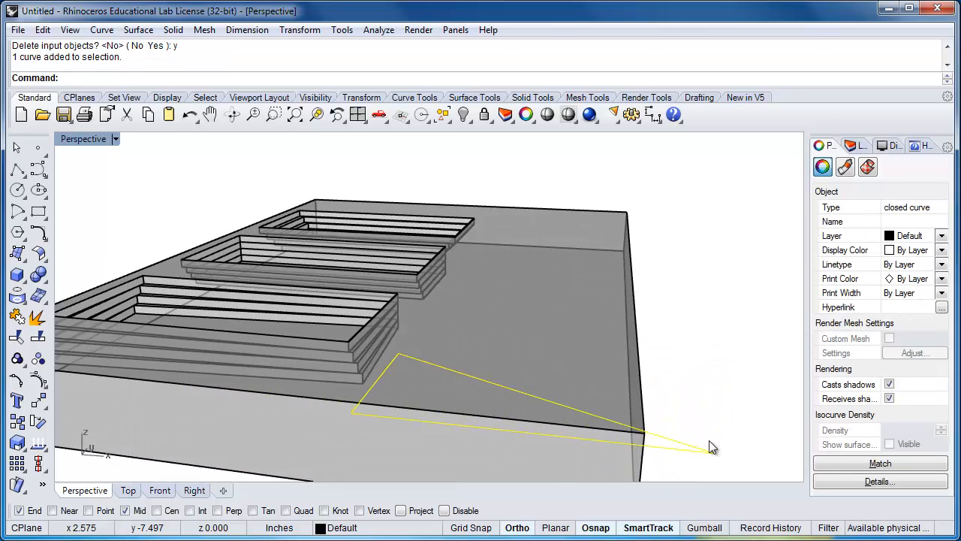
{"action": "type", "text": "Move"}
{"action": "key", "text": "Return"}
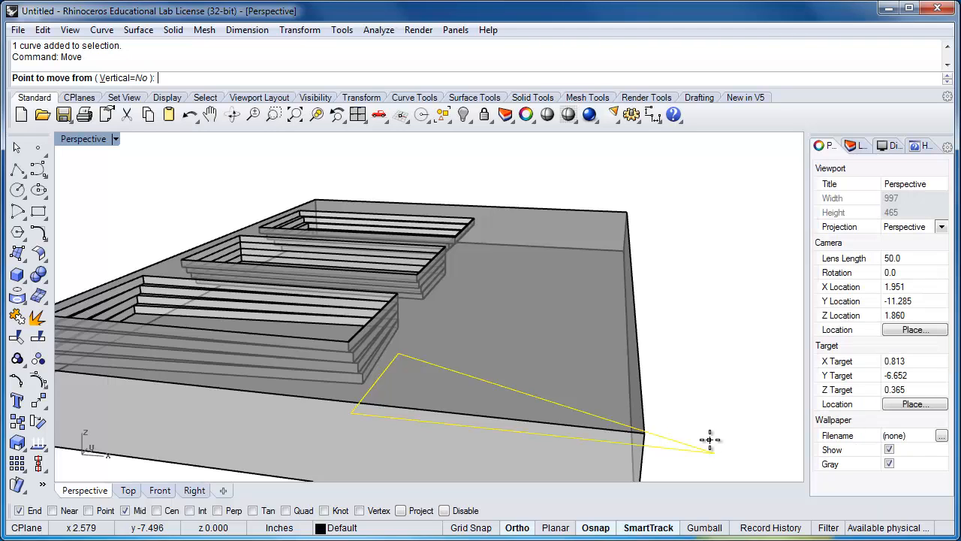
{"action": "left_click", "coordinate": [409, 354]}
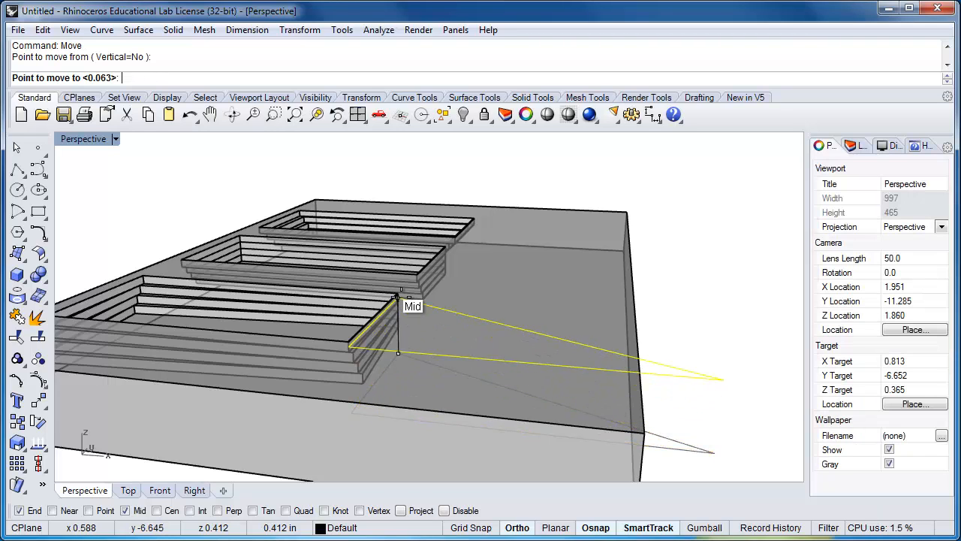
{"action": "scroll", "coordinate": [394, 289], "scroll_direction": "up", "scroll_amount": 5}
{"action": "left_click", "coordinate": [393, 289]}
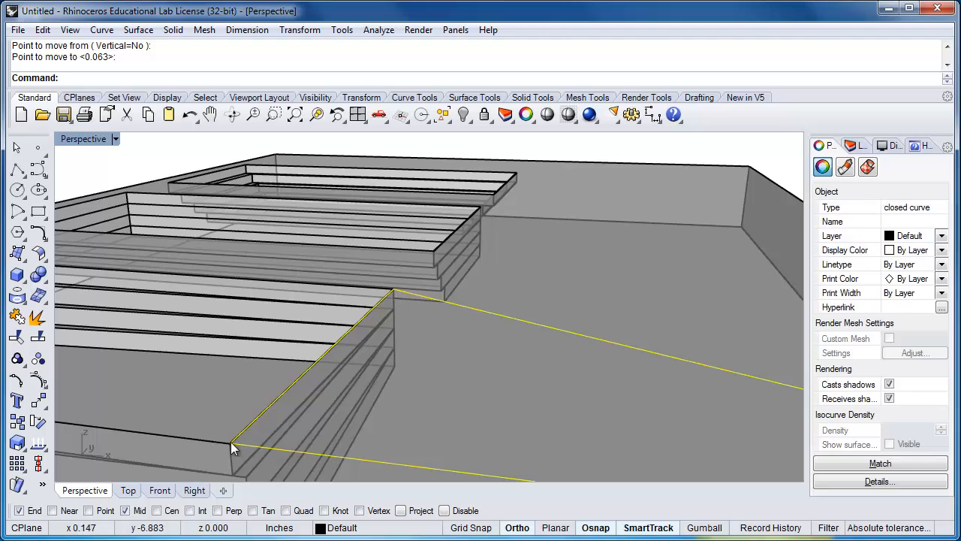
Create a surface from planar curves inside the raised triangle outline
{"action": "scroll", "coordinate": [247, 406], "scroll_direction": "down", "scroll_amount": 1}
{"action": "scroll", "coordinate": [248, 406], "scroll_direction": "down", "scroll_amount": 3}
{"action": "right_click_drag", "start_coordinate": [321, 438], "coordinate": [369, 409]}
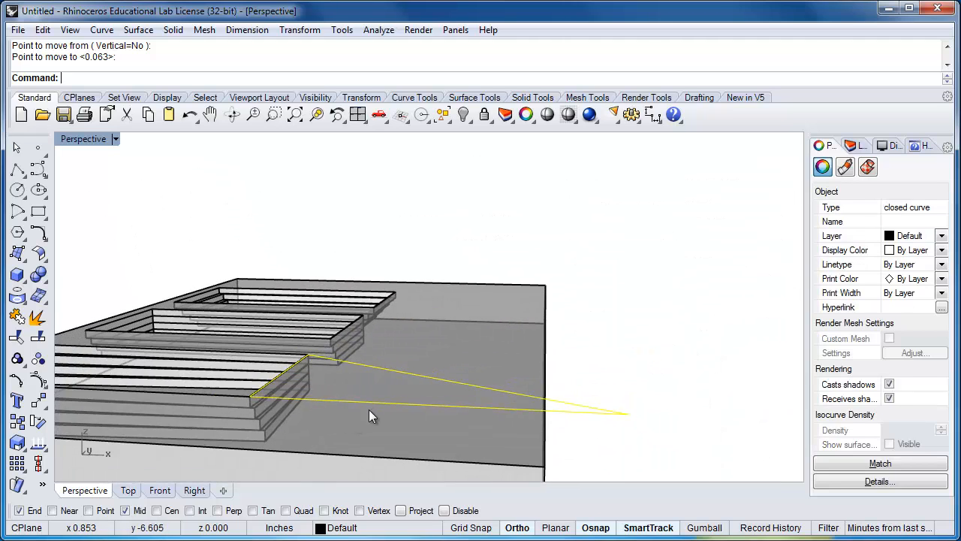
{"action": "scroll", "coordinate": [372, 404], "scroll_direction": "up", "scroll_amount": 1}
{"action": "scroll", "coordinate": [372, 404], "scroll_direction": "down", "scroll_amount": 1}
{"action": "scroll", "coordinate": [416, 395], "scroll_direction": "up", "scroll_amount": 1}
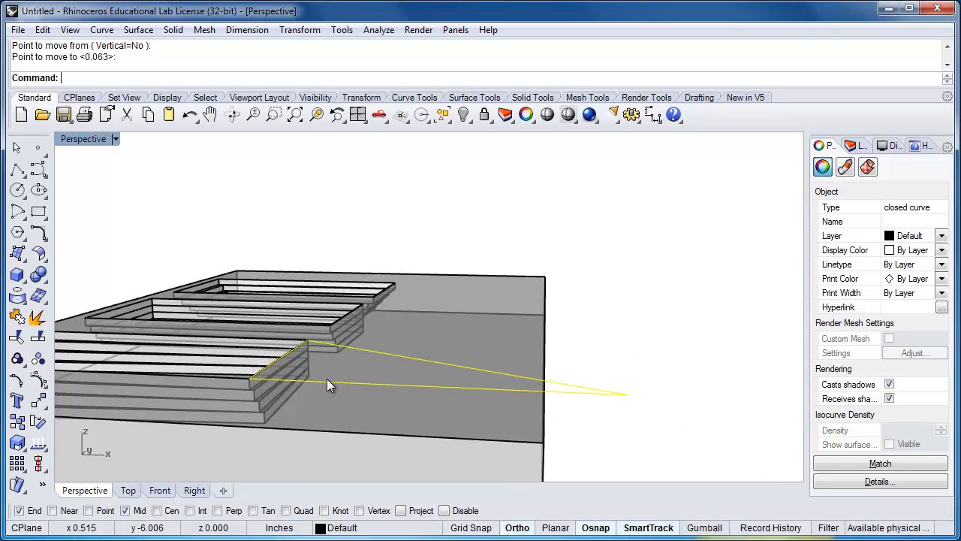
{"action": "left_click", "coordinate": [18, 251]}
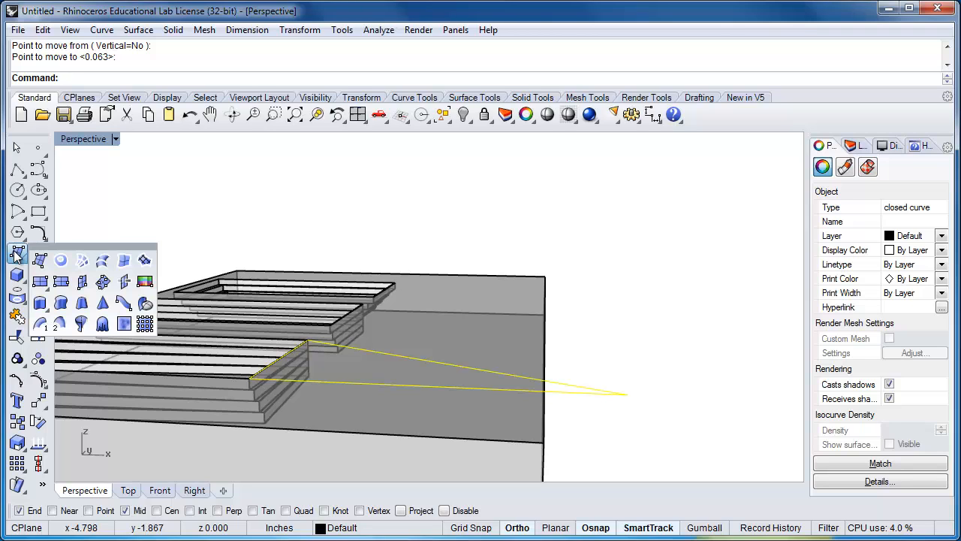
{"action": "left_click", "coordinate": [62, 261]}
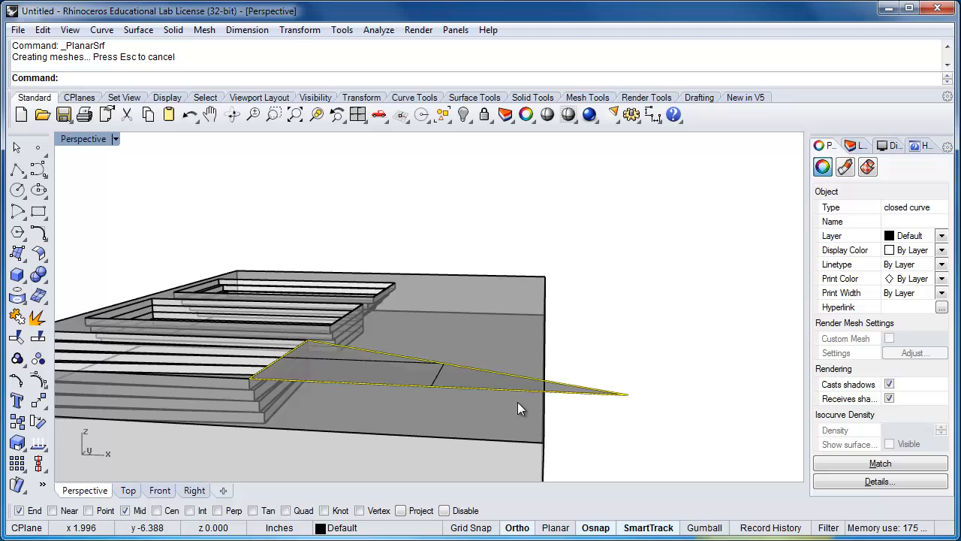
Delete the triangle's outline curve and keep the planar surface
{"action": "left_click", "coordinate": [583, 410]}
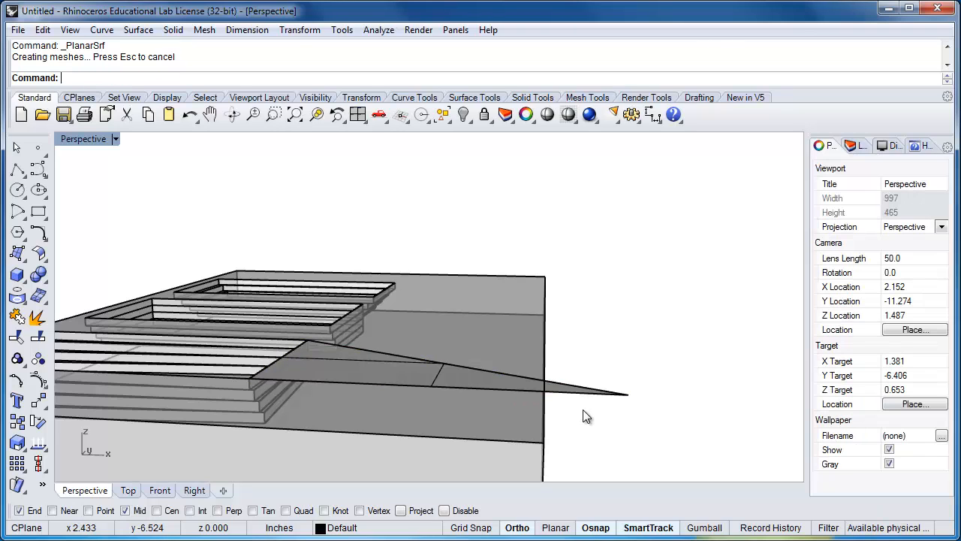
{"action": "left_click", "coordinate": [575, 393]}
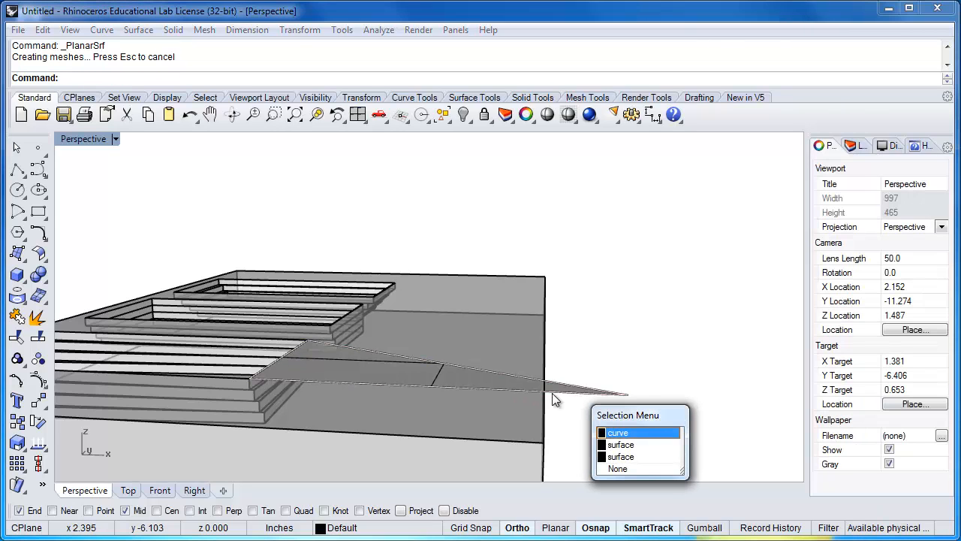
{"action": "left_click", "coordinate": [618, 434]}
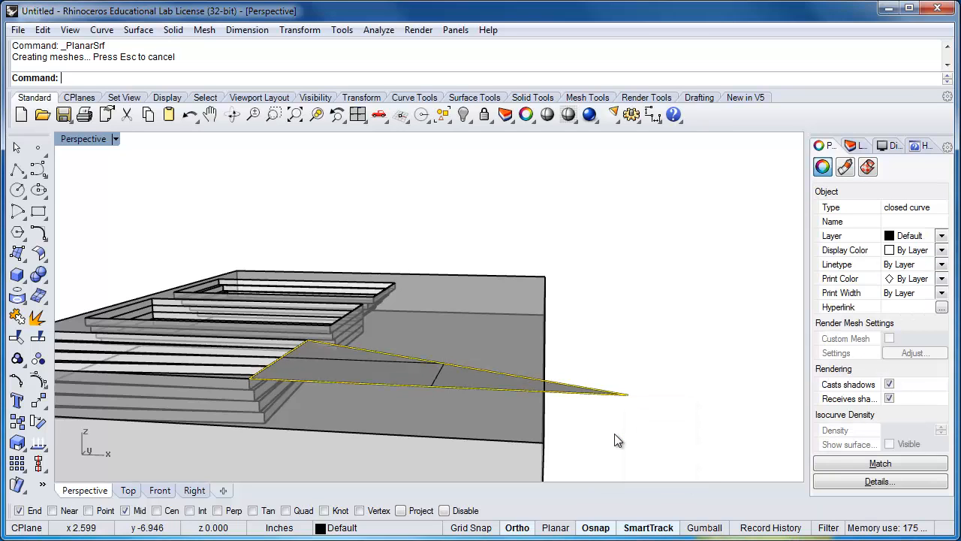
{"action": "key", "text": "Delete"}
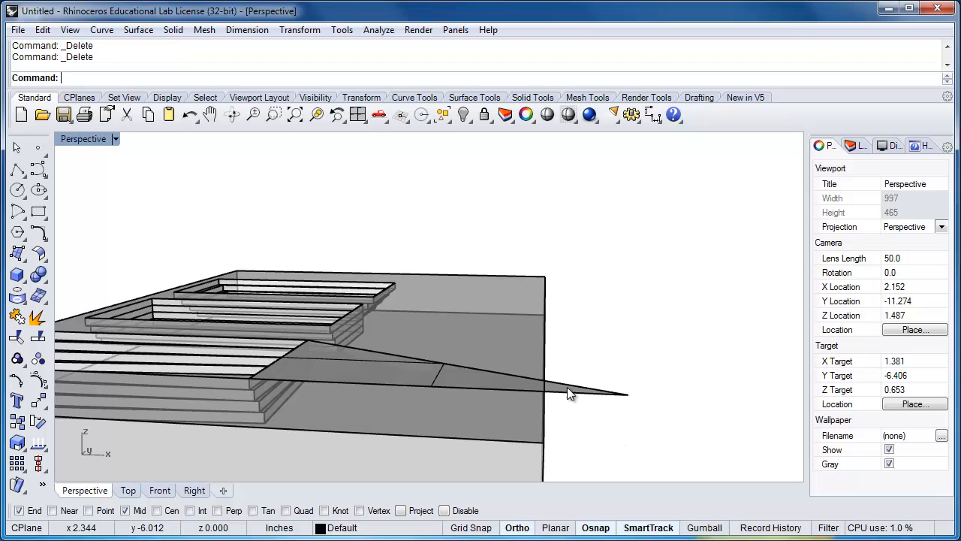
Copy the flat triangular surface onto itself, using its outer tip as both base and target point
{"action": "left_click", "coordinate": [568, 389]}
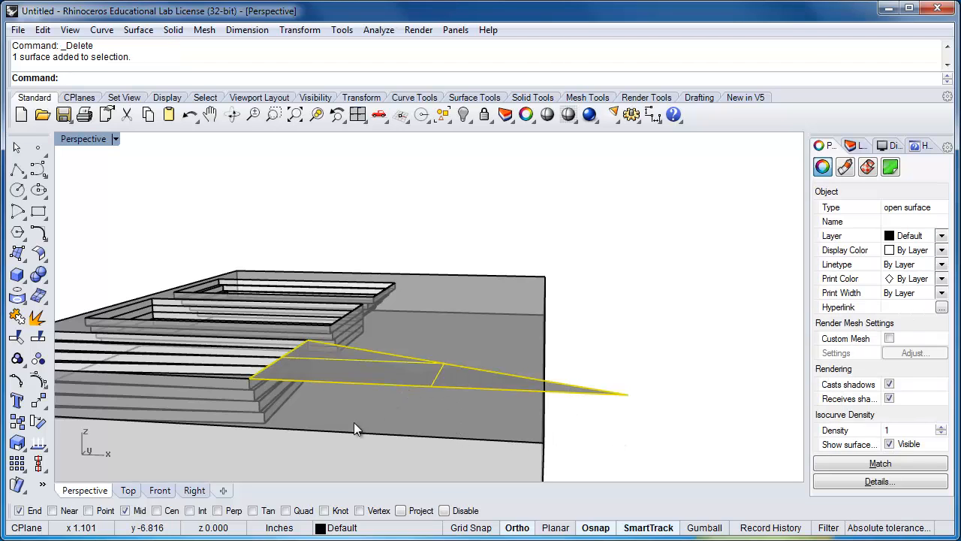
{"action": "right_click_drag", "start_coordinate": [354, 422], "coordinate": [370, 411]}
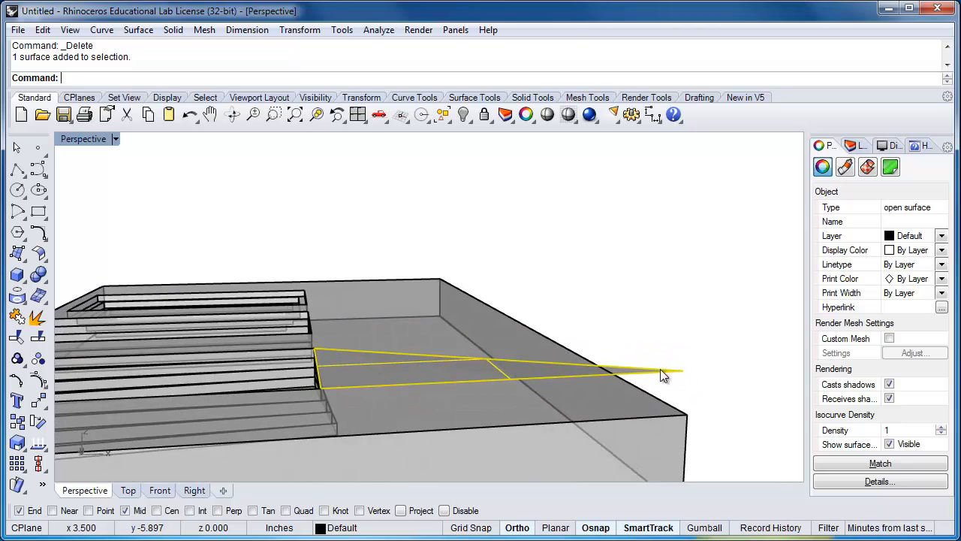
{"action": "right_click_drag", "start_coordinate": [660, 369], "coordinate": [315, 362]}
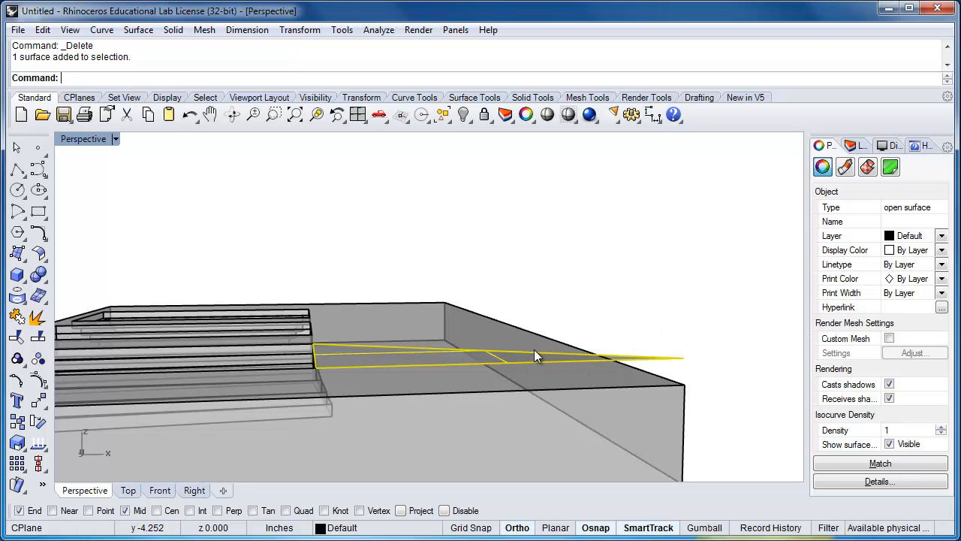
{"action": "mouse_move", "coordinate": [538, 348]}
{"action": "right_mouse_down"}
{"action": "mouse_move", "coordinate": [549, 425]}
{"action": "mouse_move", "coordinate": [538, 365]}
{"action": "mouse_move", "coordinate": [554, 347]}
{"action": "right_mouse_up"}
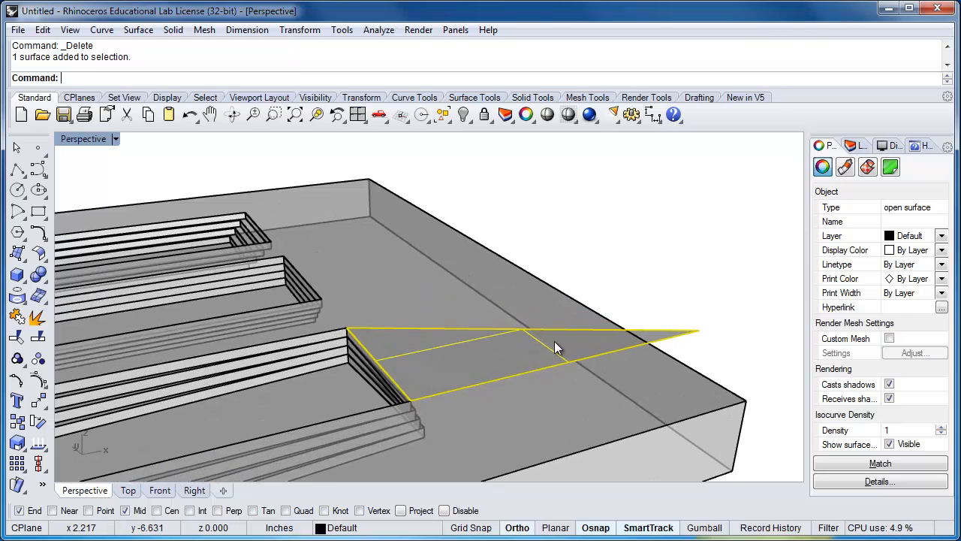
{"action": "type", "text": "Copy"}
{"action": "key", "text": "Return"}
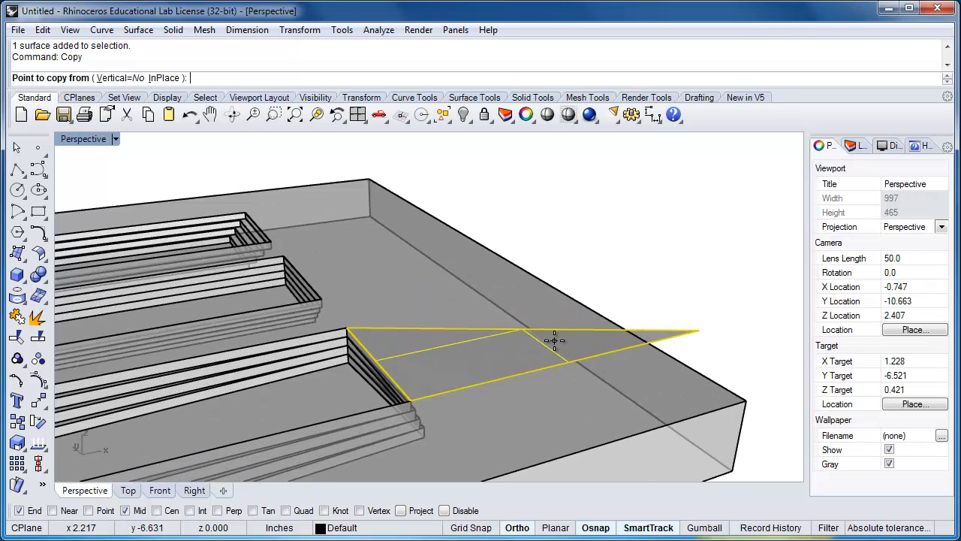
{"action": "left_click", "coordinate": [698, 330]}
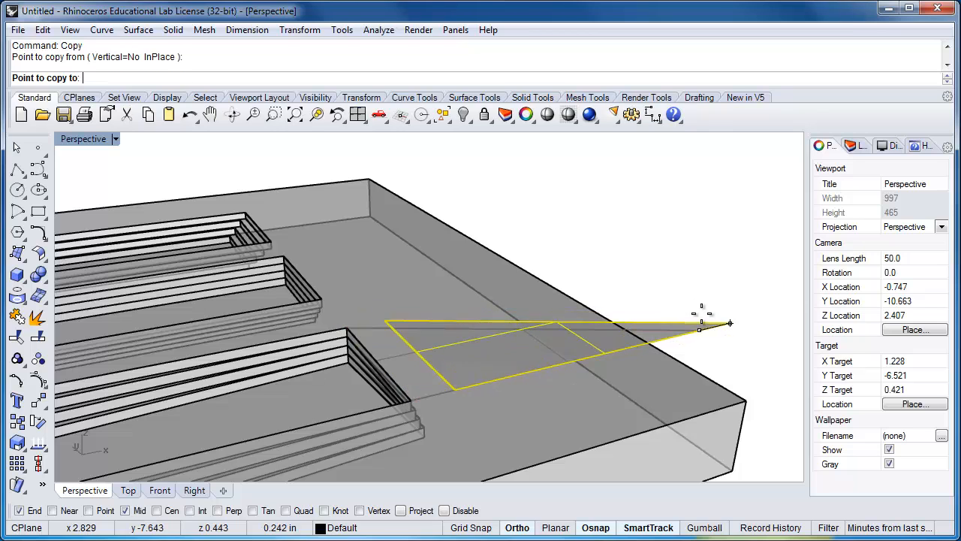
{"action": "left_click", "coordinate": [701, 327]}
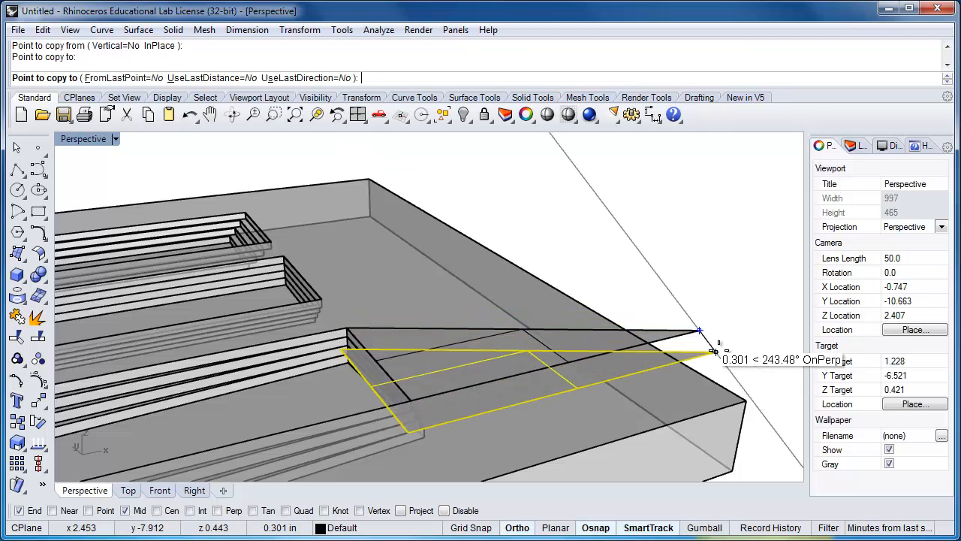
{"action": "key", "text": "Return"}
{"action": "key", "text": "Escape"}
Select one of the two coincident triangular surfaces and turn on its control points
{"action": "left_click", "coordinate": [681, 358]}
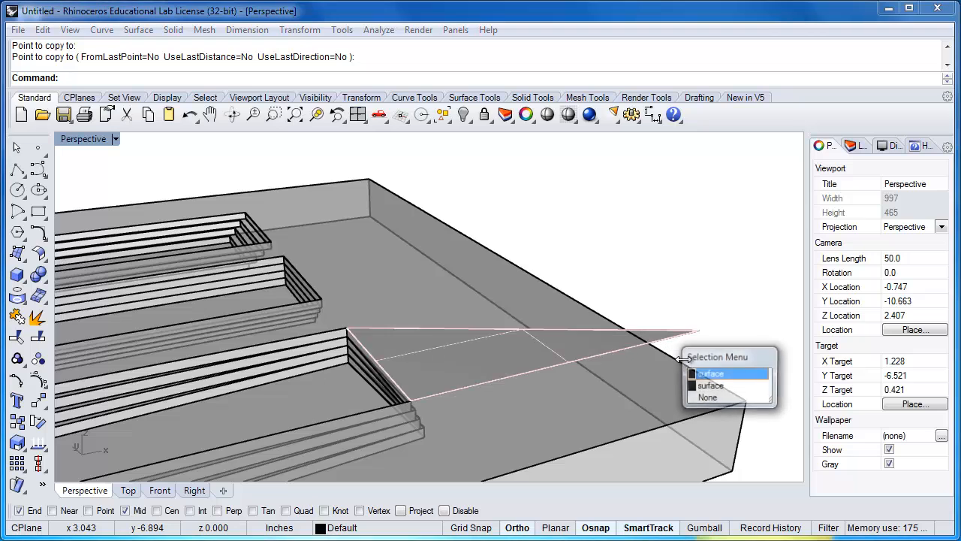
{"action": "key", "text": "Escape"}
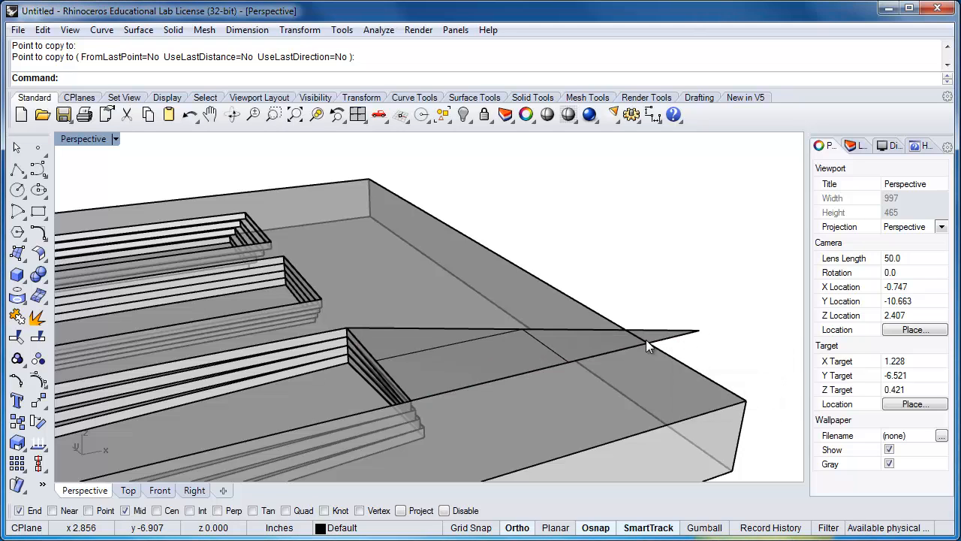
{"action": "left_click", "coordinate": [662, 331]}
{"action": "left_click", "coordinate": [704, 365]}
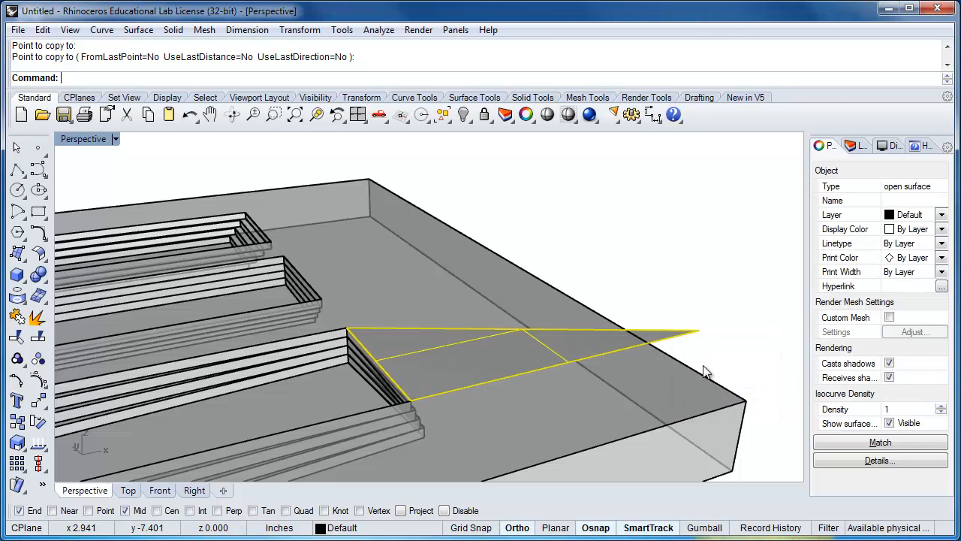
{"action": "left_click", "coordinate": [37, 382]}
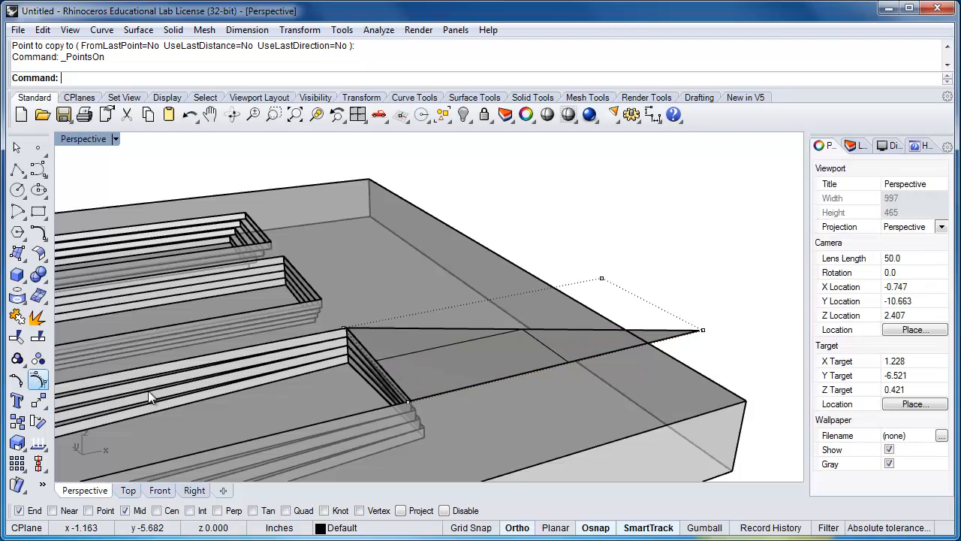
Move the control point at the triangle's outer tip 1/8" straight toward the rear of the box
{"action": "left_click_drag", "start_coordinate": [695, 314], "coordinate": [716, 345]}
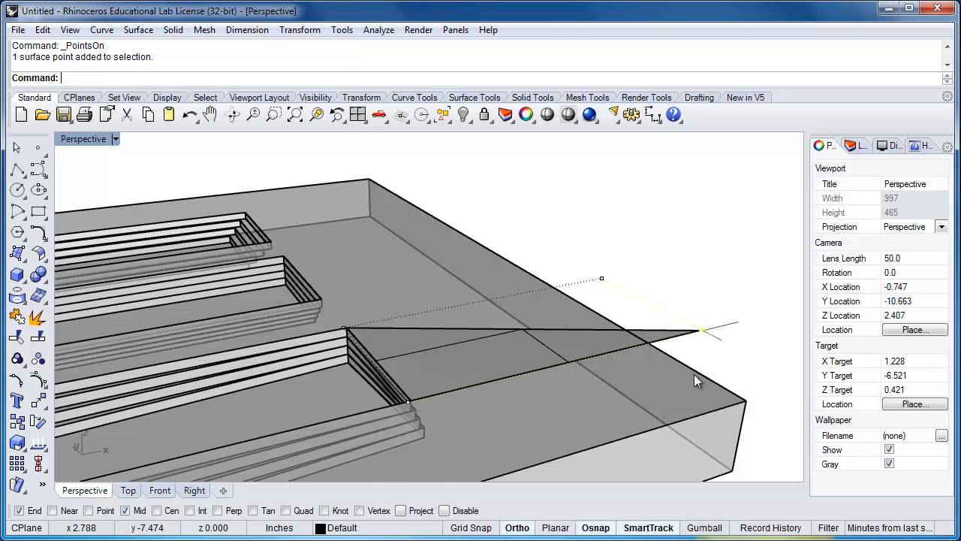
{"action": "mouse_move", "coordinate": [694, 374]}
{"action": "right_mouse_down"}
{"action": "mouse_move", "coordinate": [719, 325]}
{"action": "mouse_move", "coordinate": [712, 356]}
{"action": "mouse_move", "coordinate": [696, 364]}
{"action": "mouse_move", "coordinate": [699, 389]}
{"action": "right_mouse_up"}
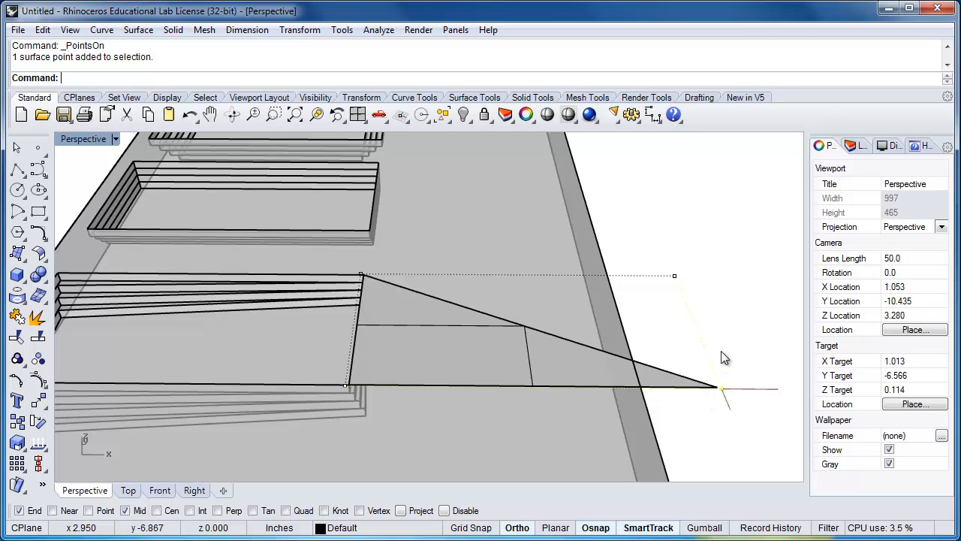
{"action": "type", "text": "Mov"}
{"action": "key", "text": "Return"}
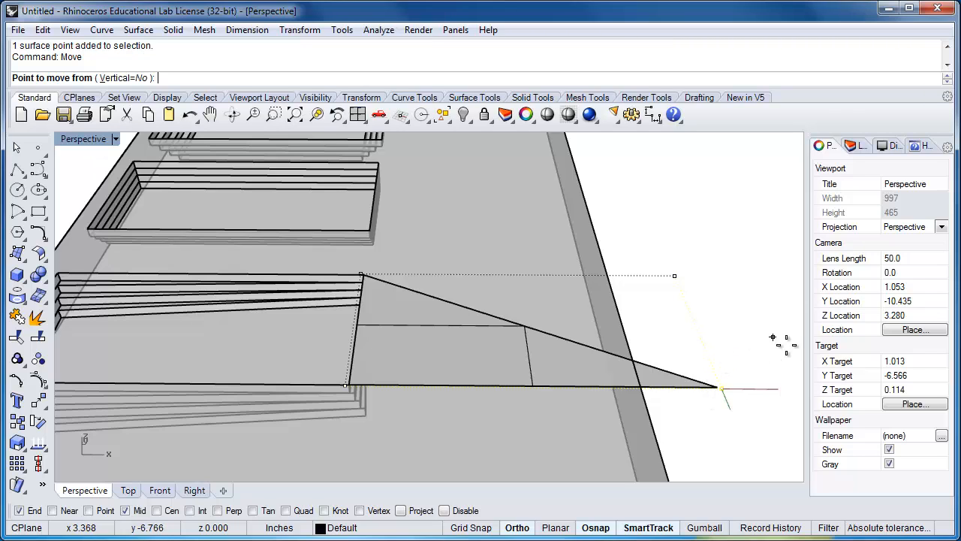
{"action": "left_click", "coordinate": [739, 377]}
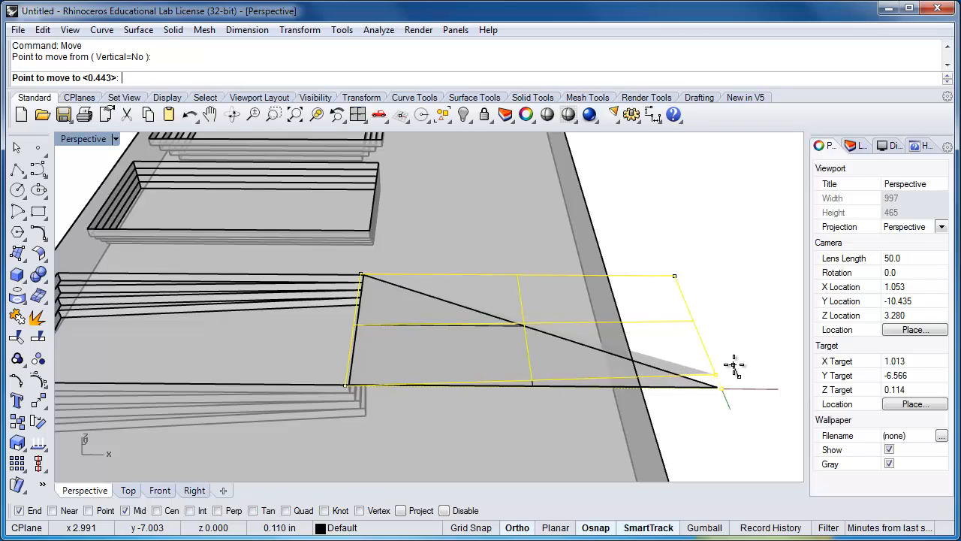
{"action": "type", "text": "1/8\""}
{"action": "key", "text": "Return"}
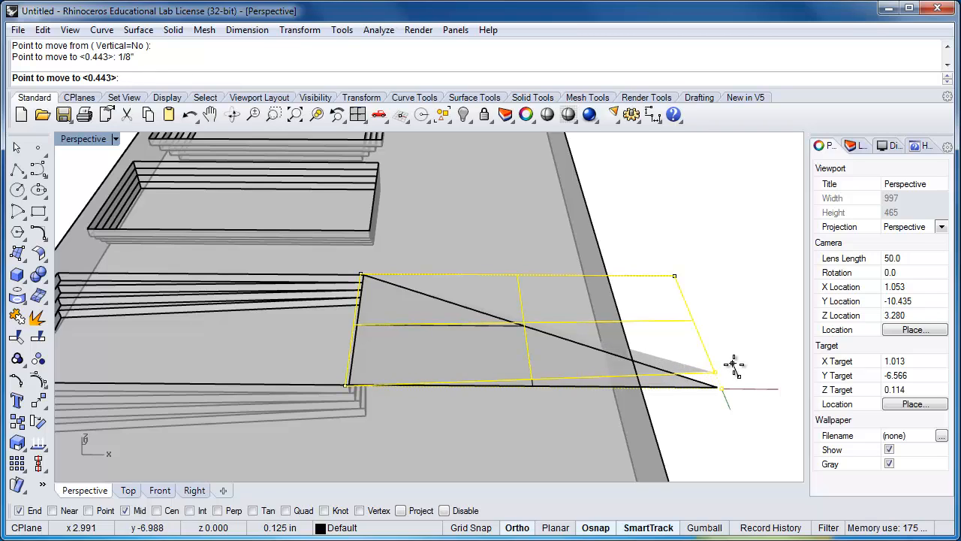
{"action": "left_click", "coordinate": [734, 365]}
Move the edited triangle's two outer control points vertically up by 1/16 inch
{"action": "right_click_drag", "start_coordinate": [739, 397], "coordinate": [696, 411]}
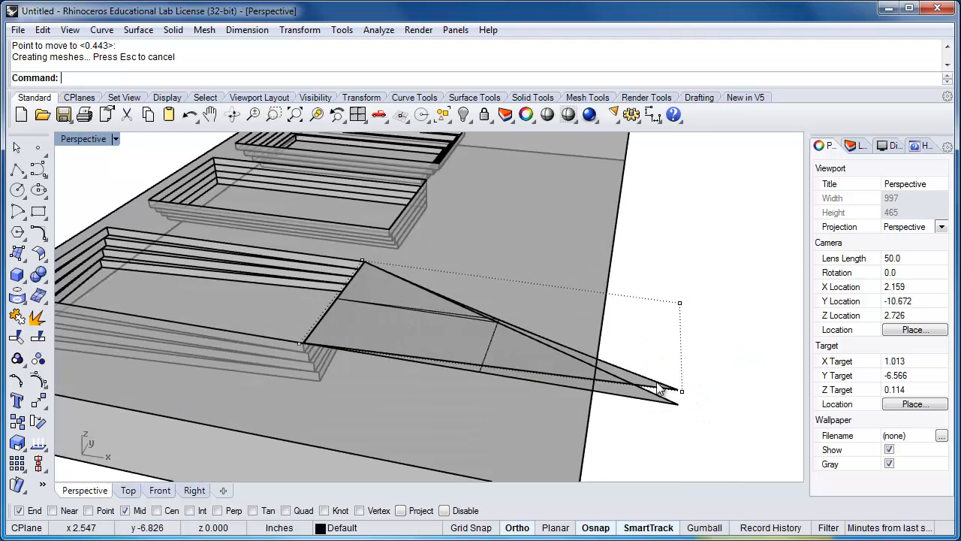
{"action": "left_click", "coordinate": [681, 391]}
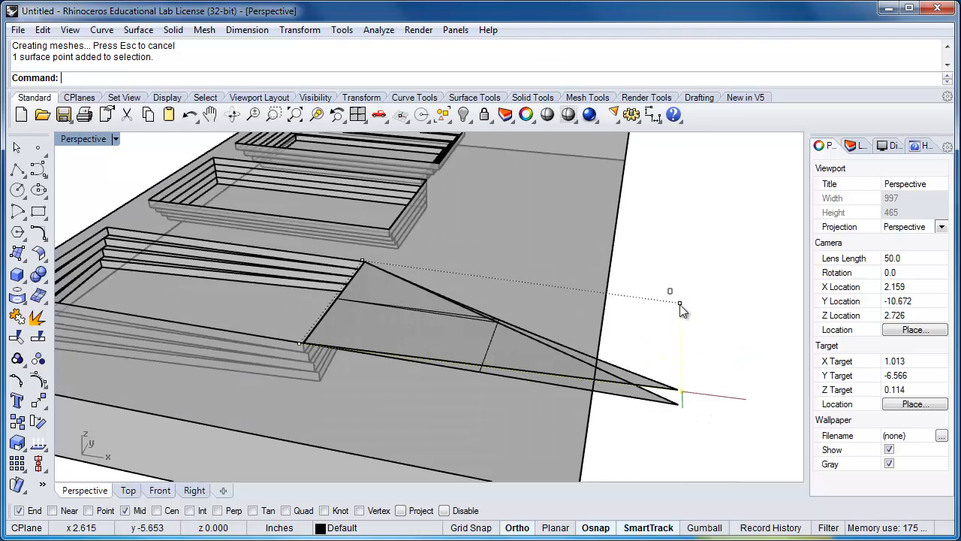
{"action": "left_click", "coordinate": [680, 305], "text": "shift"}
{"action": "right_click_drag", "start_coordinate": [699, 434], "coordinate": [706, 388]}
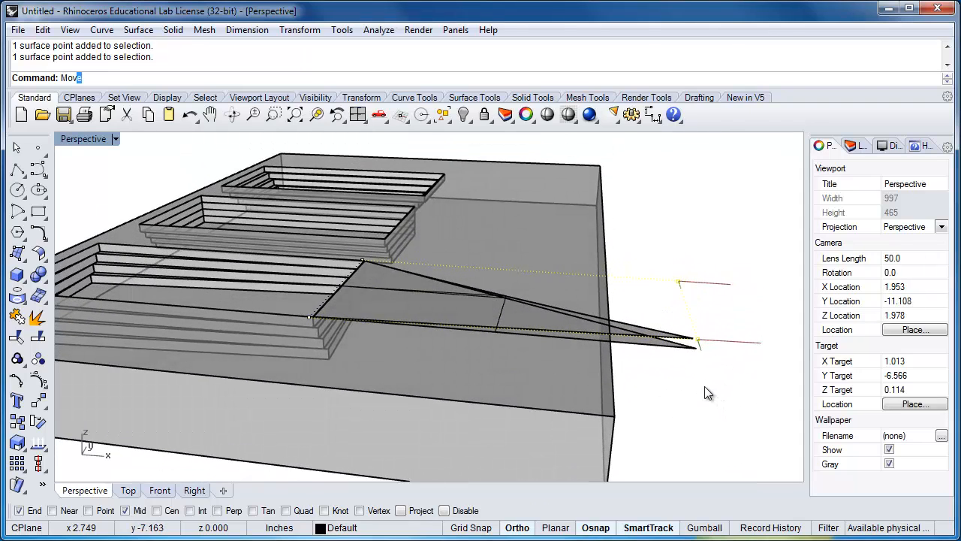
{"action": "key", "text": "Return"}
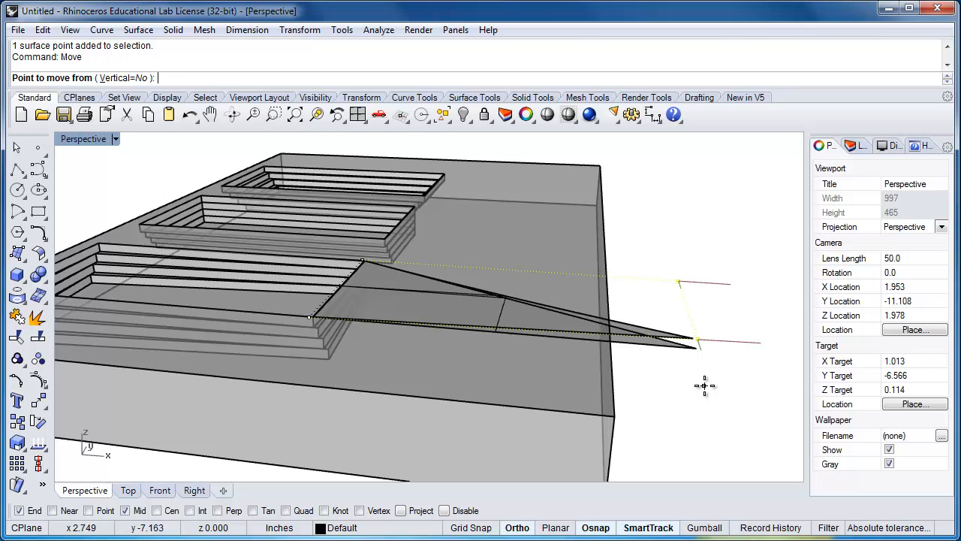
{"action": "type", "text": "v"}
{"action": "key", "text": "Return"}
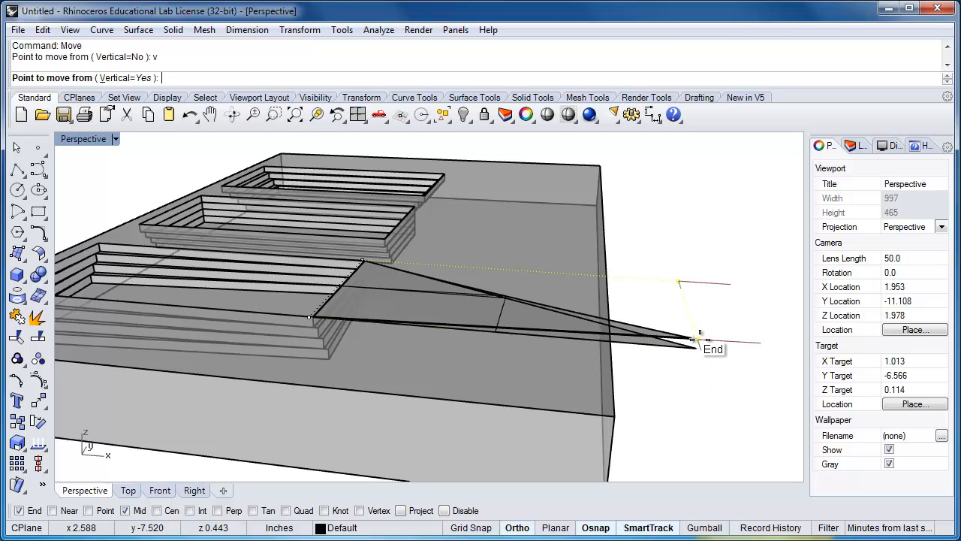
{"action": "left_click", "coordinate": [729, 379]}
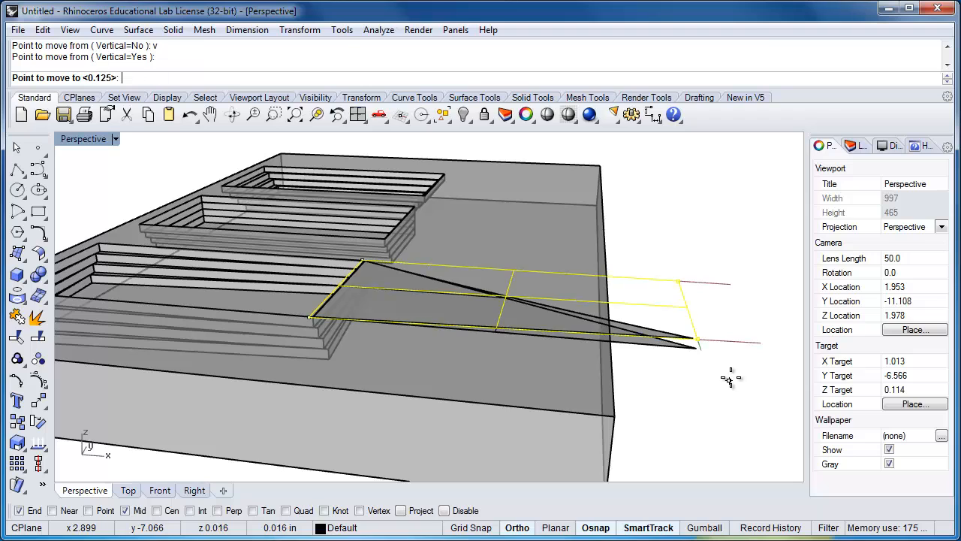
{"action": "type", "text": "1/"}
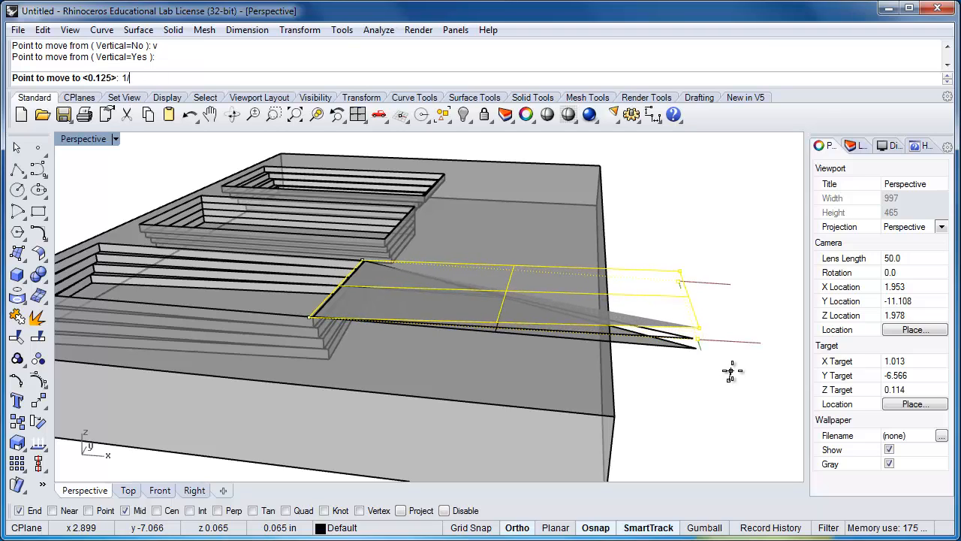
{"action": "type", "text": "16"}
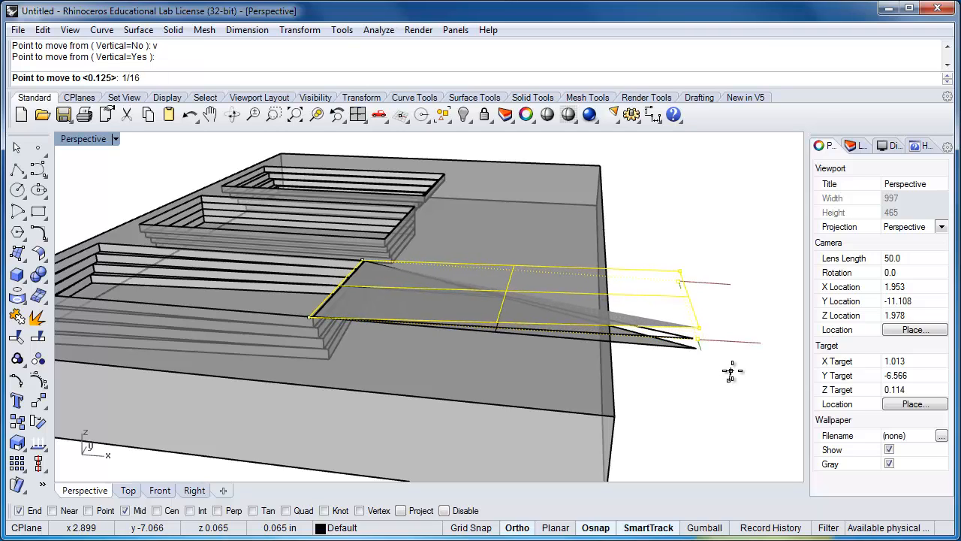
{"action": "key", "text": "Return"}
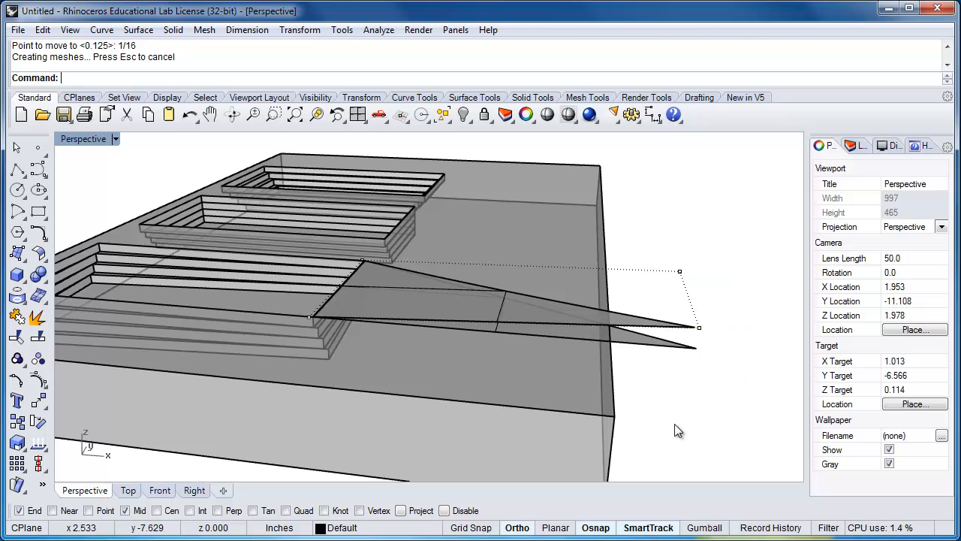
Clear the selection and turn off the control points on the raised triangular surface
{"action": "right_click_drag", "start_coordinate": [675, 430], "coordinate": [697, 390]}
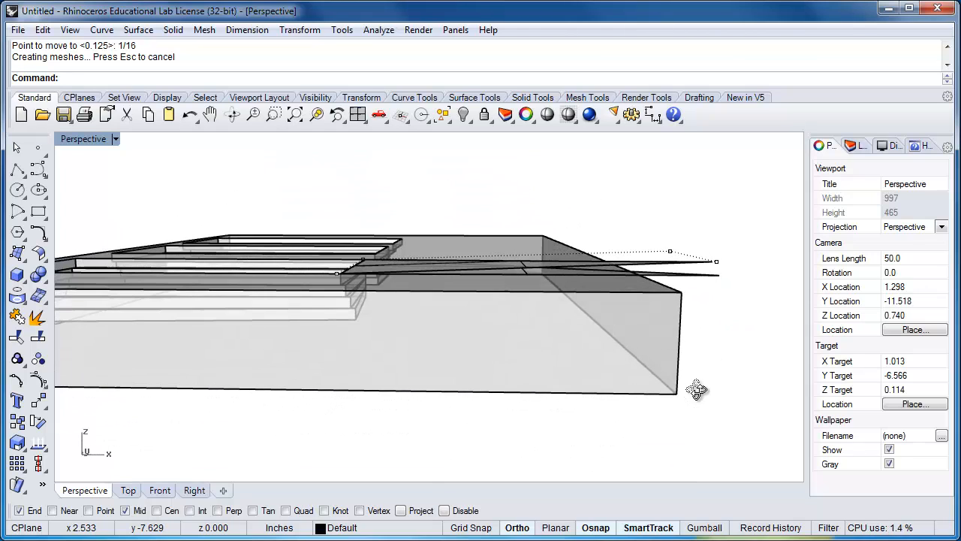
{"action": "right_click_drag", "start_coordinate": [378, 304], "coordinate": [502, 380]}
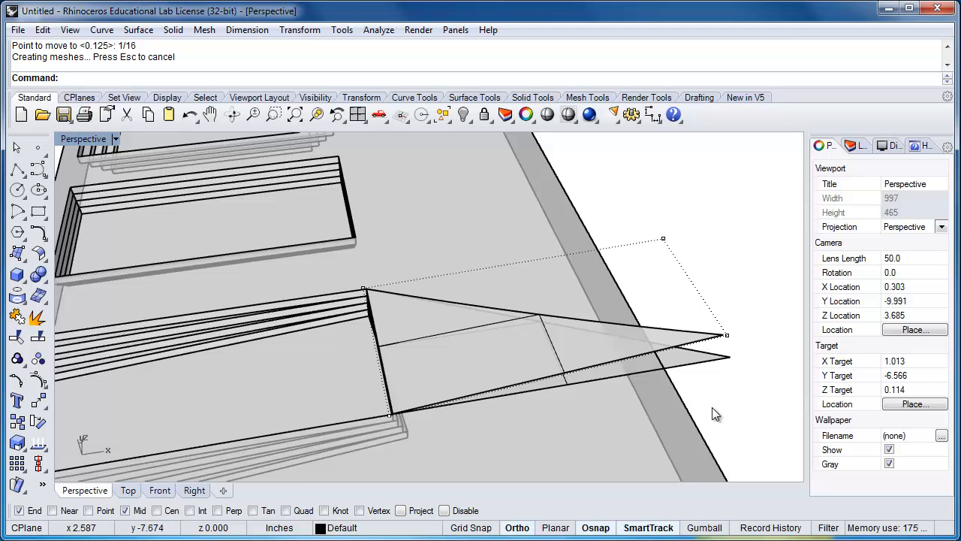
{"action": "left_click", "coordinate": [618, 346]}
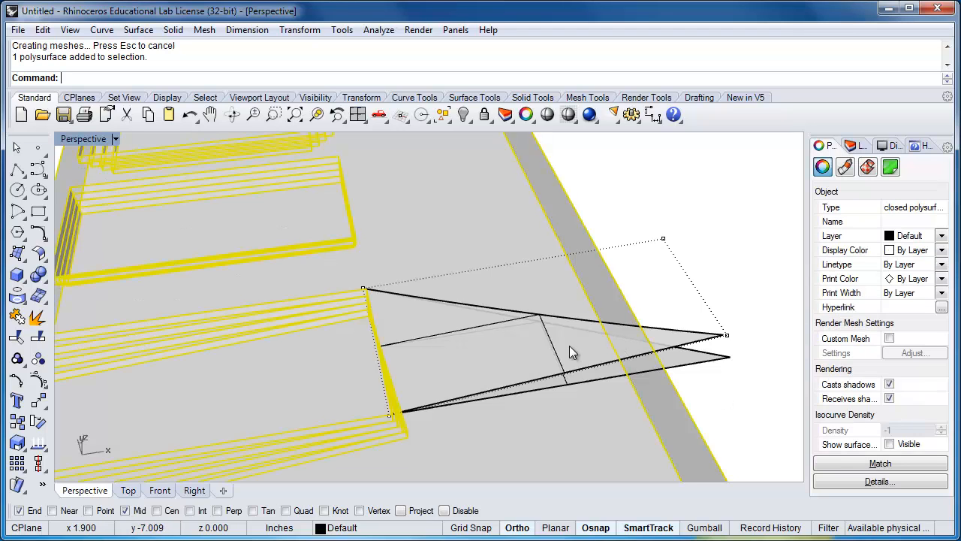
{"action": "left_click", "coordinate": [565, 350]}
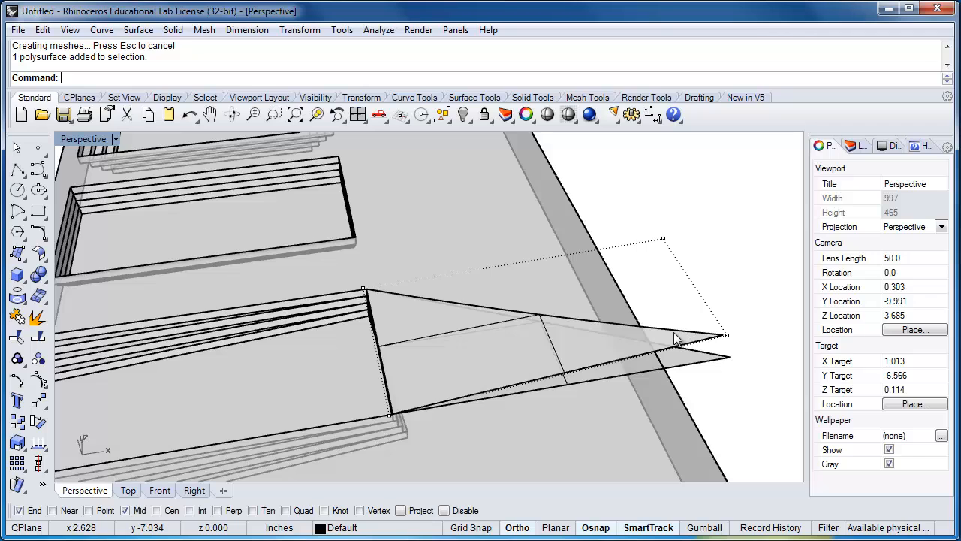
{"action": "left_click", "coordinate": [689, 362]}
{"action": "left_click", "coordinate": [735, 384]}
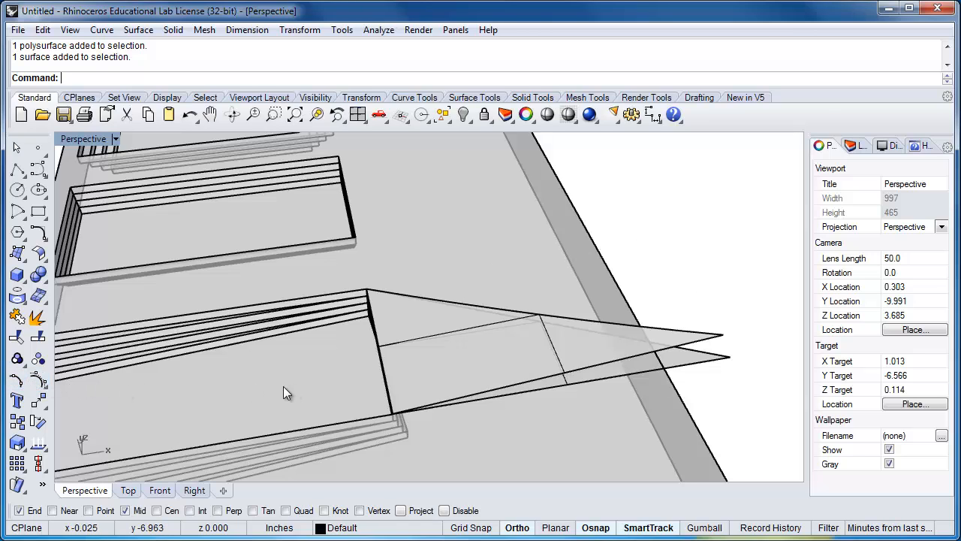
Copy the raised triangular surface onto itself, using its front corner at the nearest recess as base and target point
{"action": "left_click", "coordinate": [680, 335]}
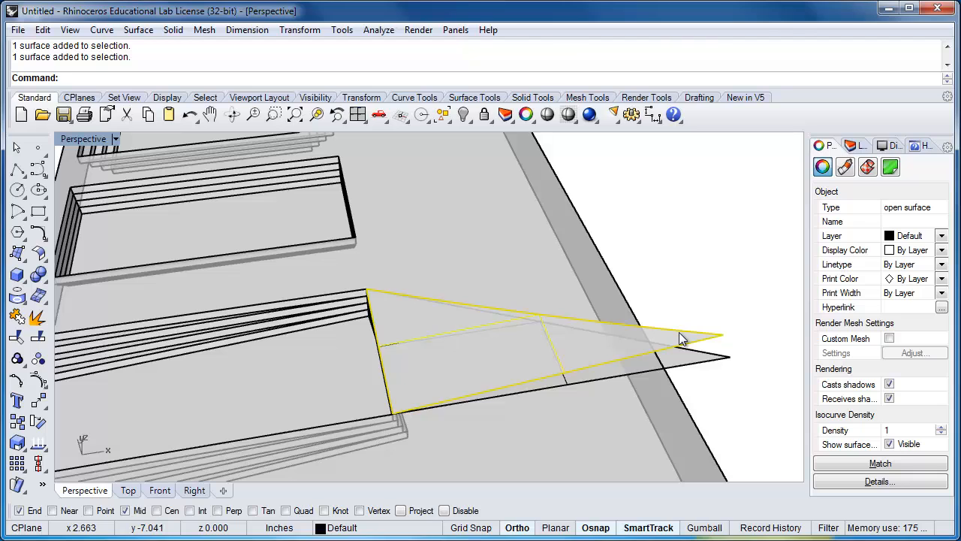
{"action": "type", "text": "Copy"}
{"action": "key", "text": "Return"}
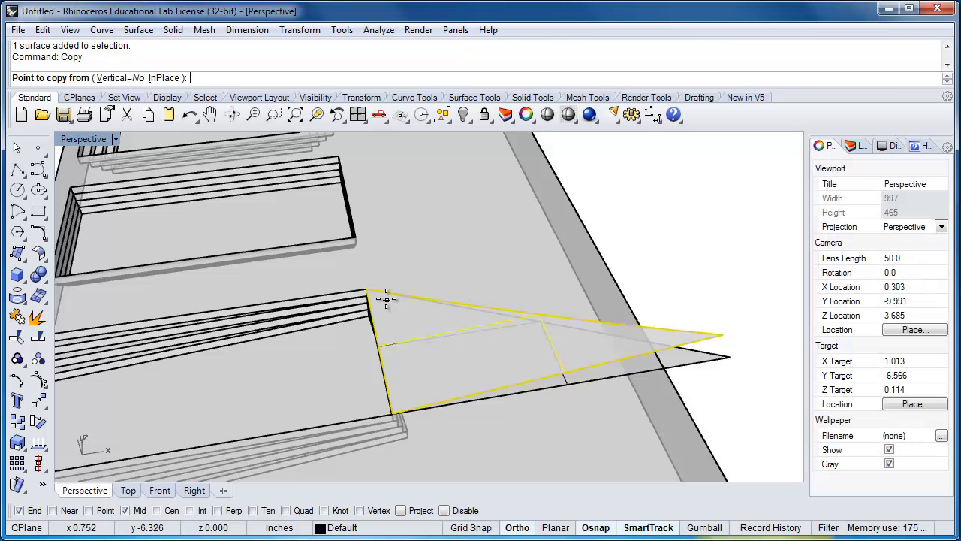
{"action": "scroll", "coordinate": [402, 406], "scroll_direction": "up", "scroll_amount": 5}
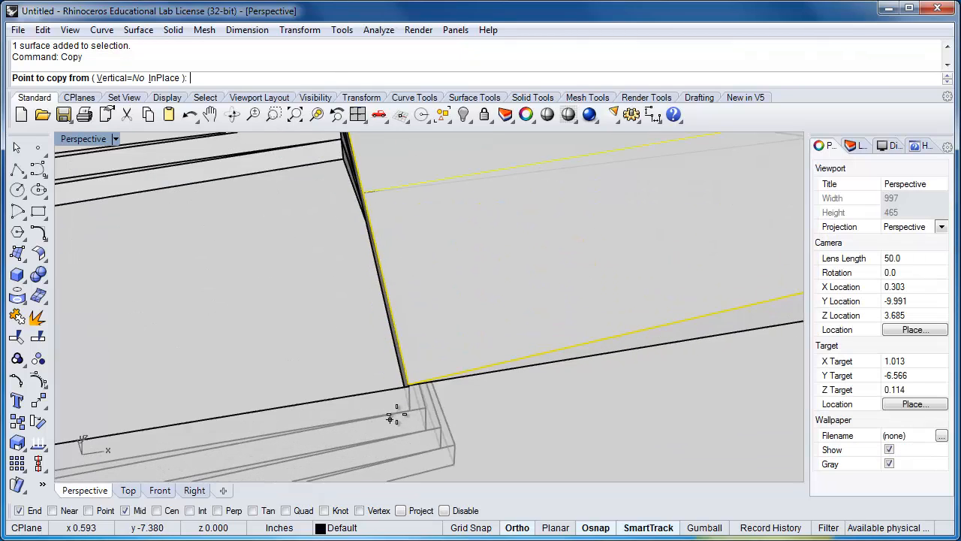
{"action": "left_click", "coordinate": [412, 385]}
{"action": "left_click", "coordinate": [433, 396]}
{"action": "key", "text": "Return"}
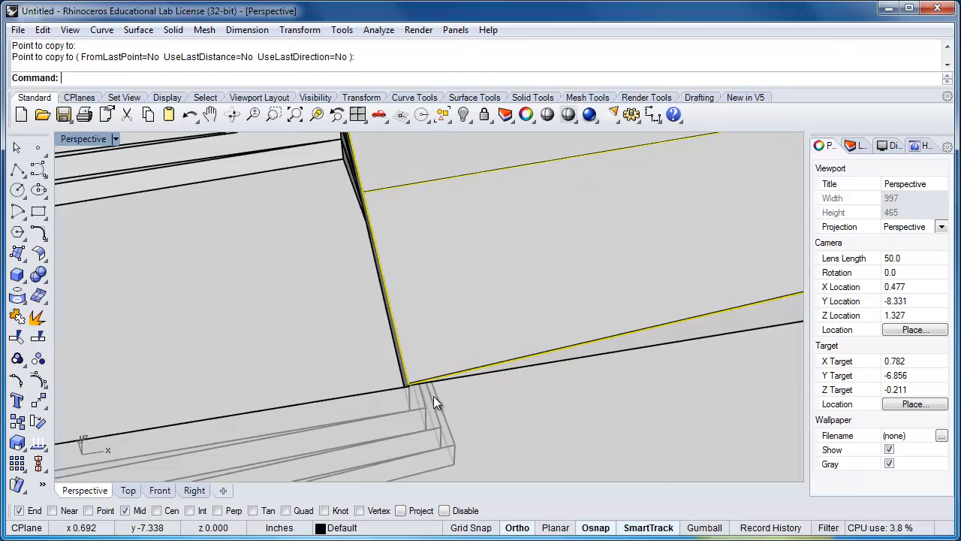
Select the upper copy of the overlapping triangular surfaces beside the nearest recess and show its control points
{"action": "scroll", "coordinate": [433, 396], "scroll_direction": "down", "scroll_amount": 5}
{"action": "left_click", "coordinate": [628, 335]}
{"action": "left_click", "coordinate": [634, 351]}
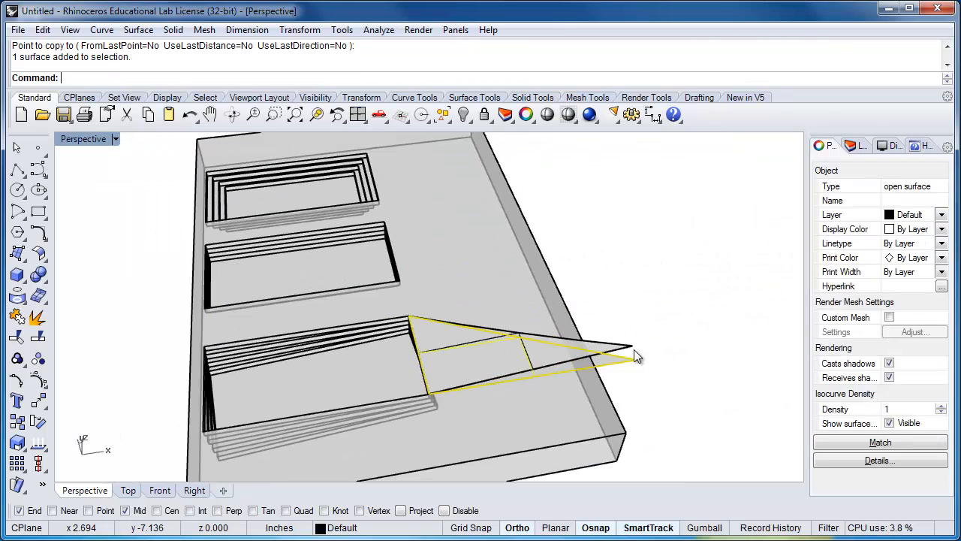
{"action": "left_click", "coordinate": [614, 350]}
{"action": "left_click", "coordinate": [663, 382]}
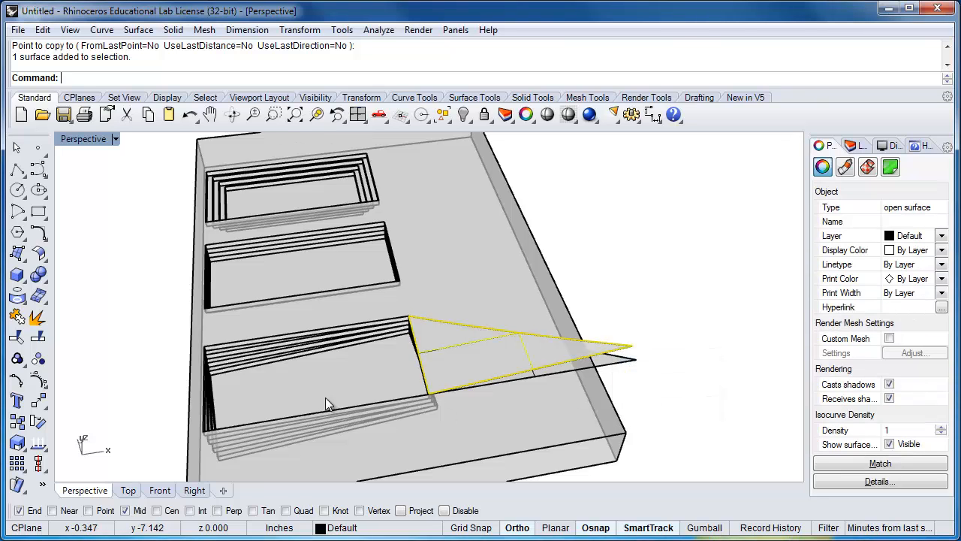
{"action": "left_click", "coordinate": [38, 380]}
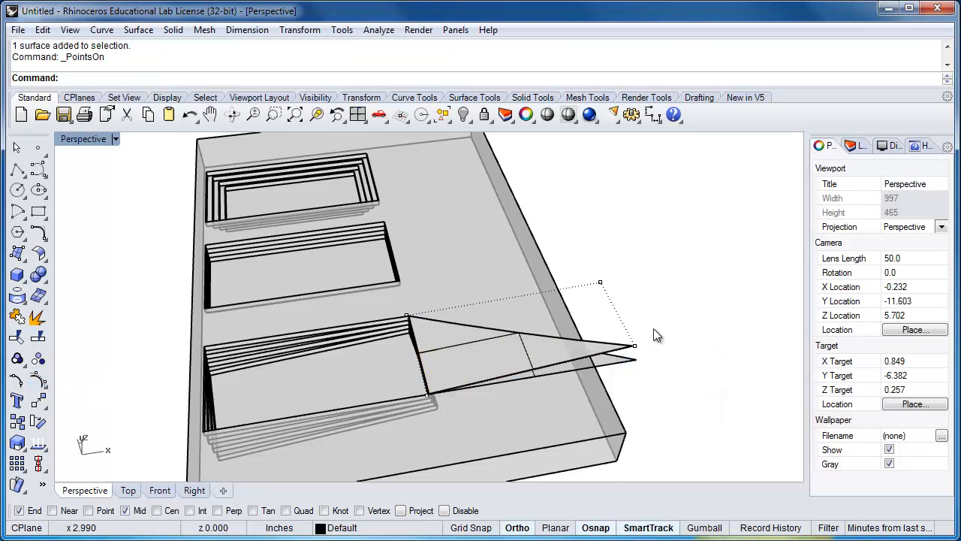
Move the control point at the upper triangular surface's outer tip 1/8" straight toward the rear of the box
{"action": "scroll", "coordinate": [653, 328], "scroll_direction": "up", "scroll_amount": 4}
{"action": "left_click_drag", "start_coordinate": [603, 337], "coordinate": [633, 364]}
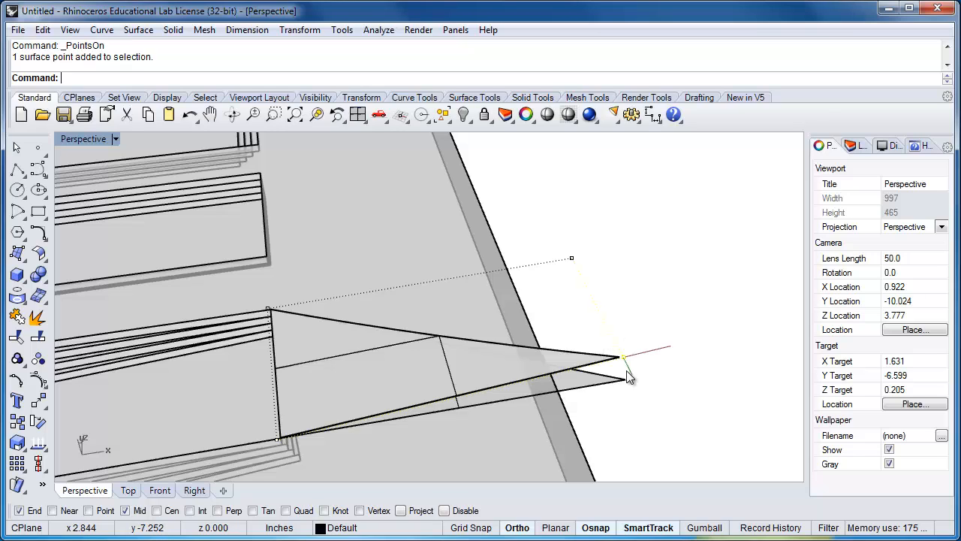
{"action": "type", "text": "Move"}
{"action": "key", "text": "Return"}
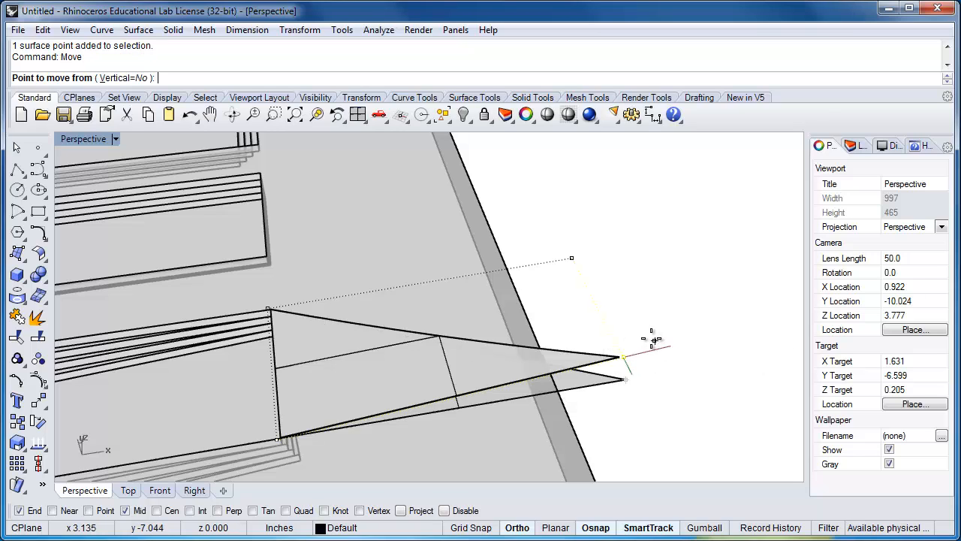
{"action": "left_click", "coordinate": [652, 339]}
{"action": "type", "text": "1"}
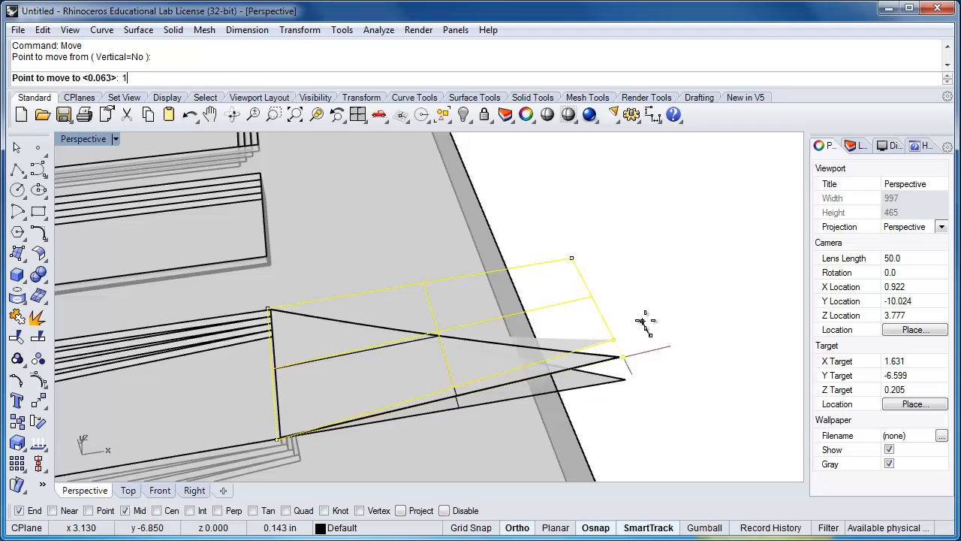
{"action": "type", "text": "/8"}
{"action": "key", "text": "Return"}
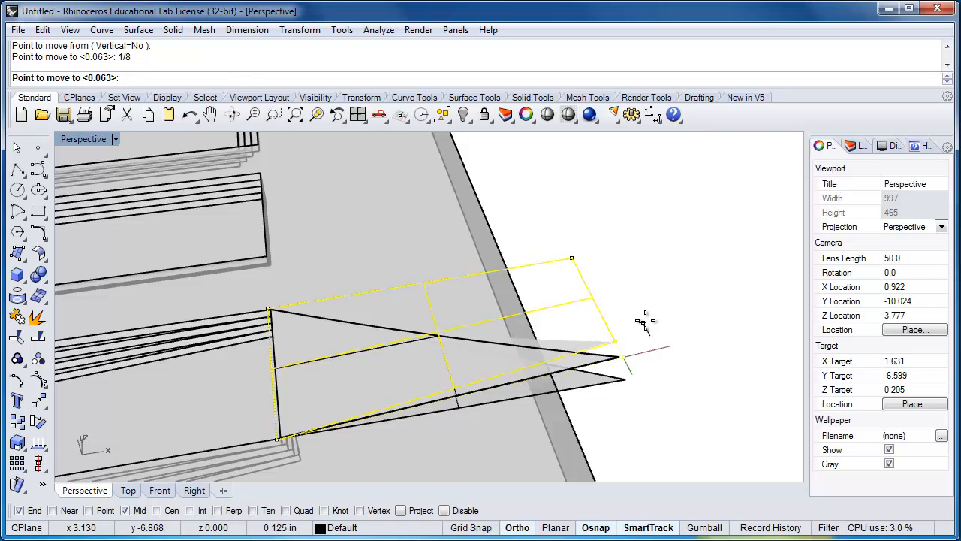
Move the newest triangular surface's two outer control points vertically up by 1/16" and turn off its control points
{"action": "left_click", "coordinate": [572, 258]}
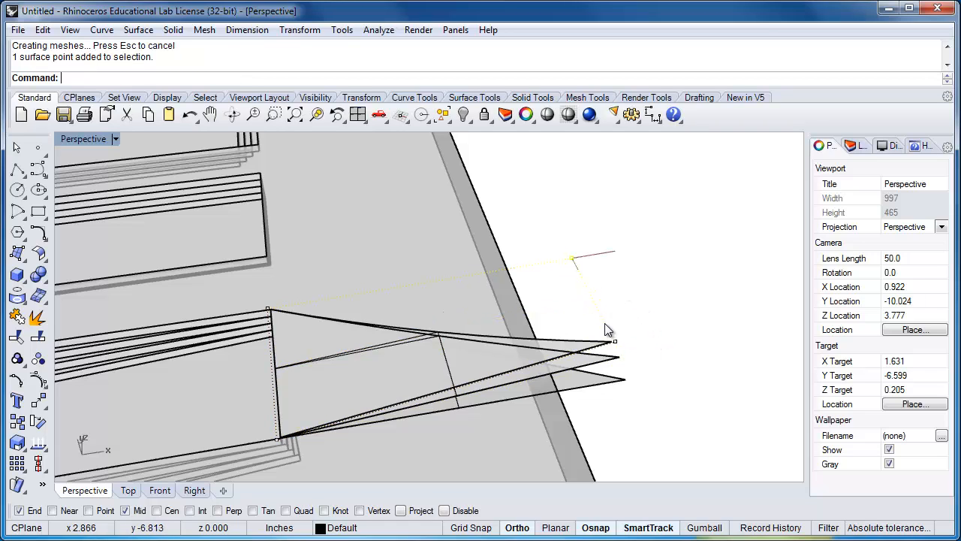
{"action": "left_click_drag", "start_coordinate": [612, 315], "coordinate": [657, 363], "text": "shift"}
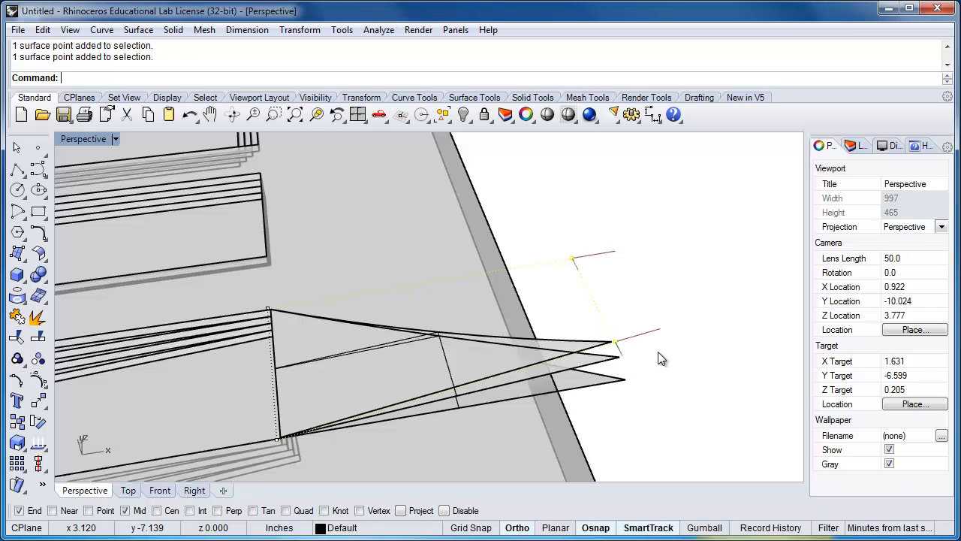
{"action": "type", "text": "Move"}
{"action": "key", "text": "Return"}
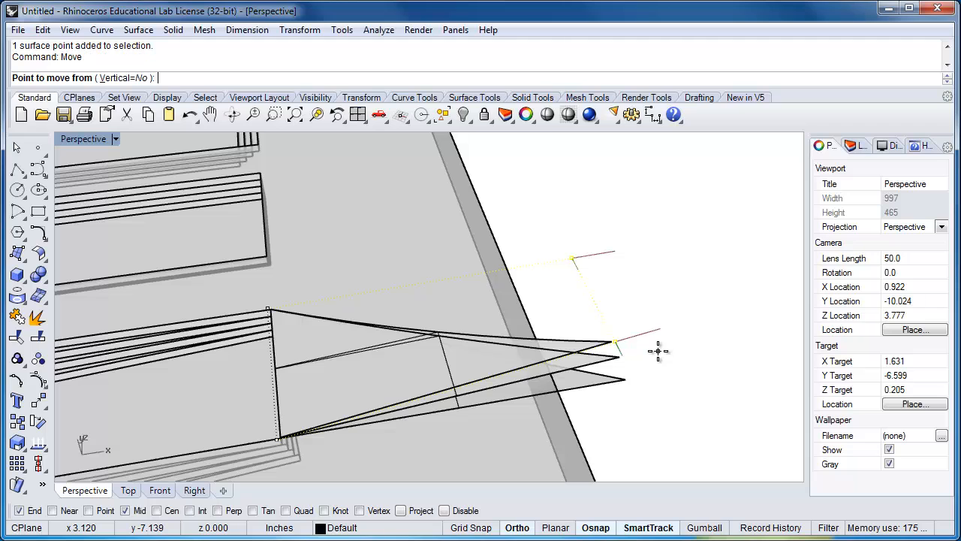
{"action": "type", "text": "v"}
{"action": "key", "text": "Return"}
{"action": "left_click", "coordinate": [658, 350]}
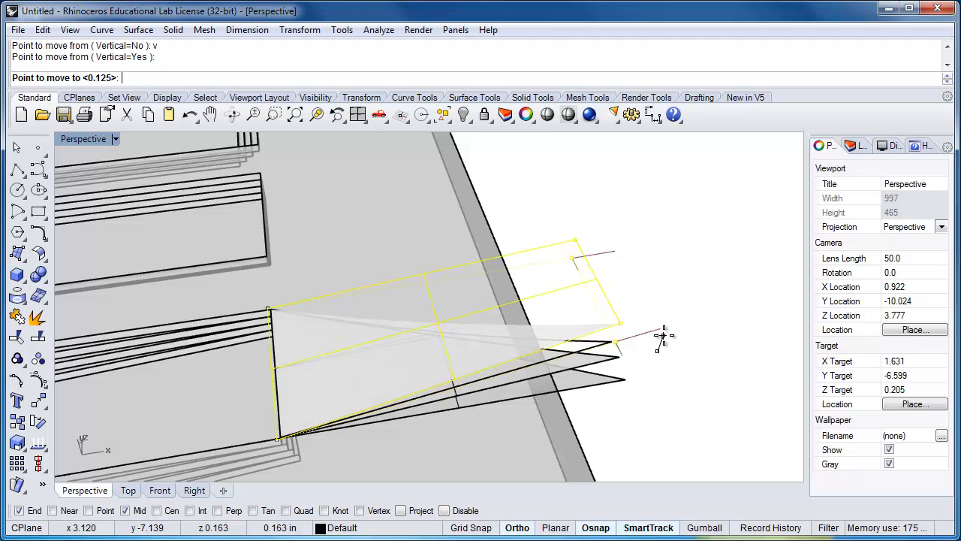
{"action": "type", "text": "1/1"}
{"action": "type", "text": "6\""}
{"action": "key", "text": "Return"}
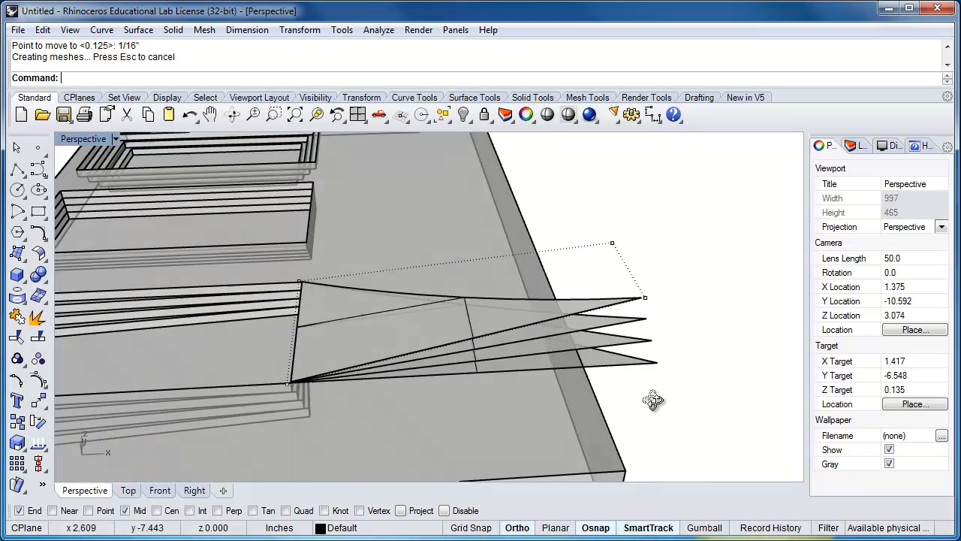
{"action": "key", "text": "Escape"}
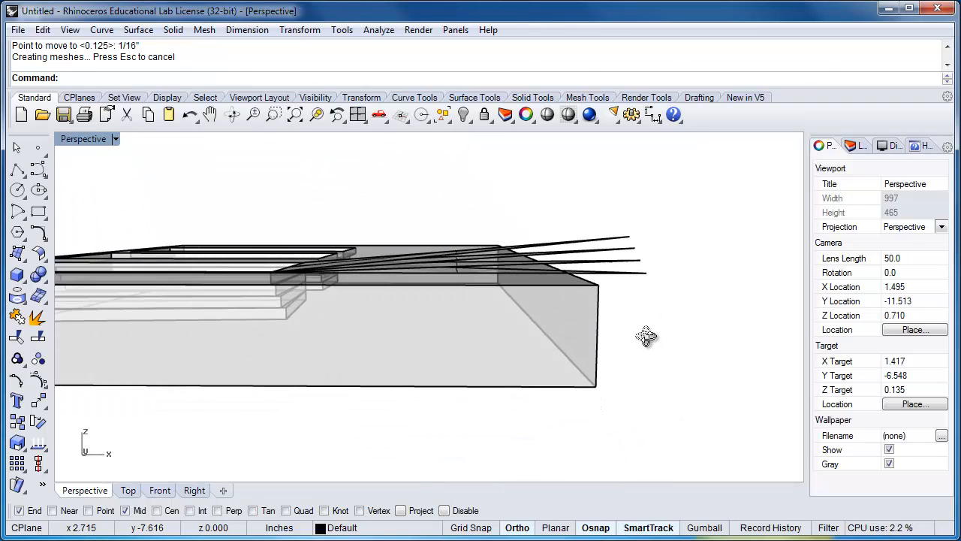
{"action": "scroll", "coordinate": [620, 309], "scroll_direction": "down", "scroll_amount": 6}
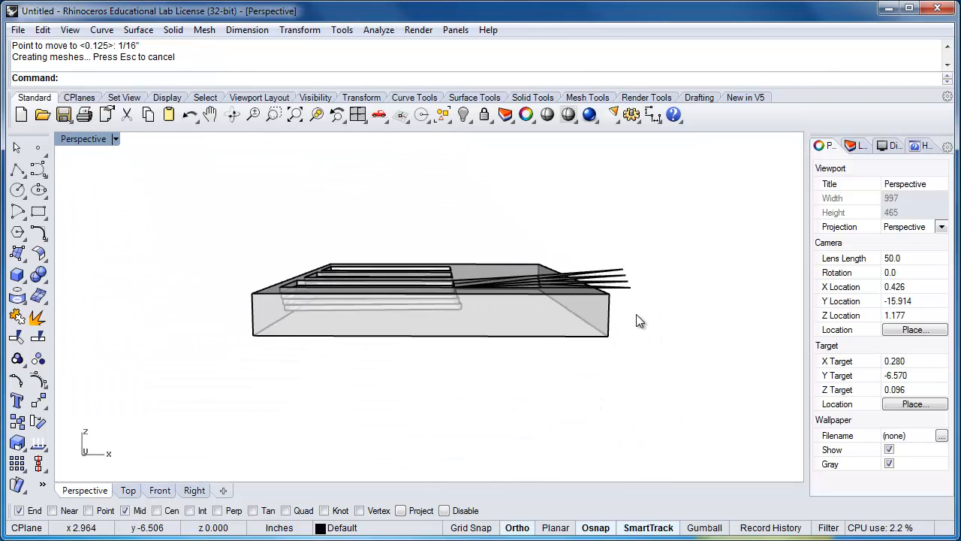